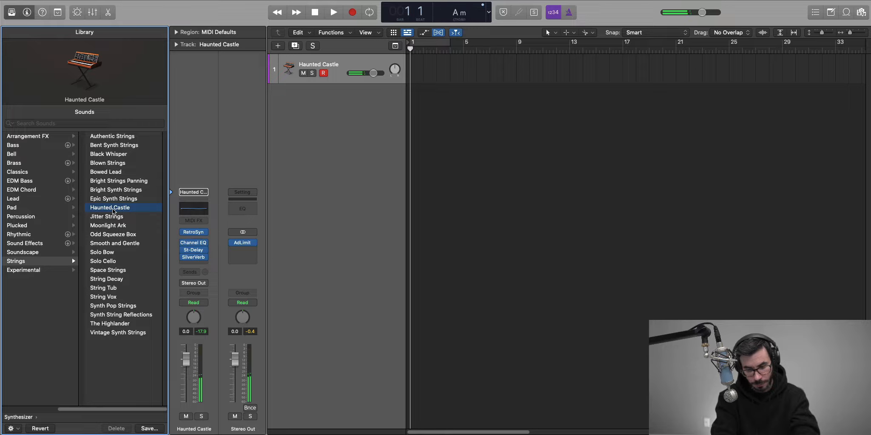
Record a four-bar string part on the Haunted Castle track and open its region in the Piano Roll
{"action": "key", "text": "r"}
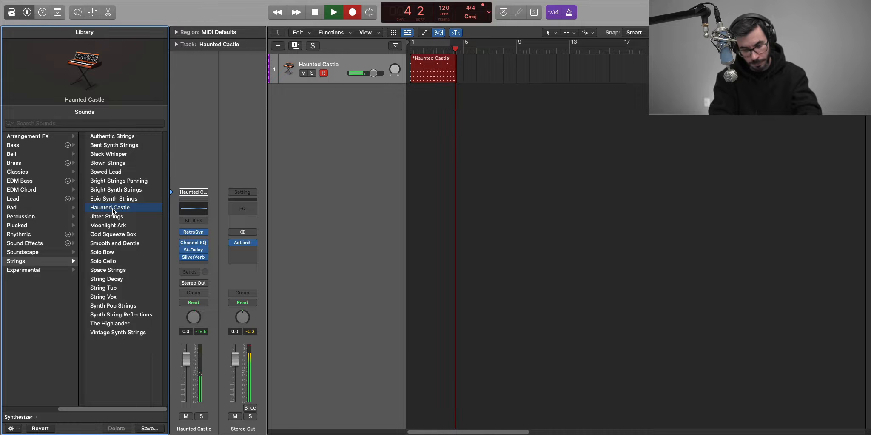
{"action": "key", "text": "space"}
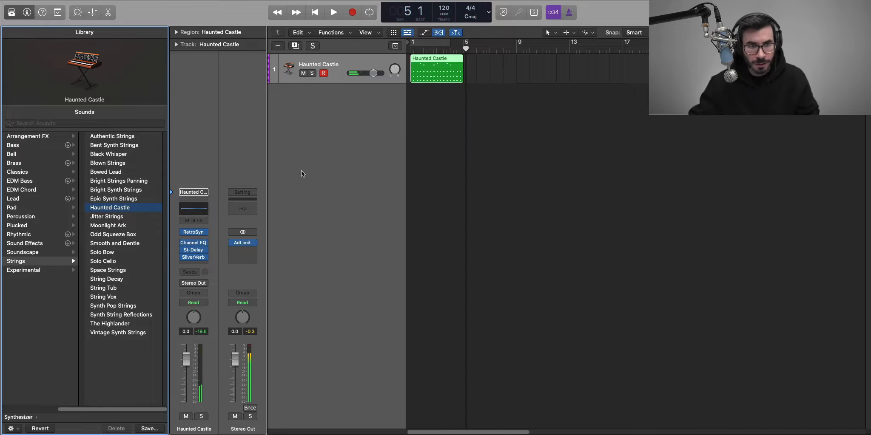
{"action": "double_click", "coordinate": [437, 69]}
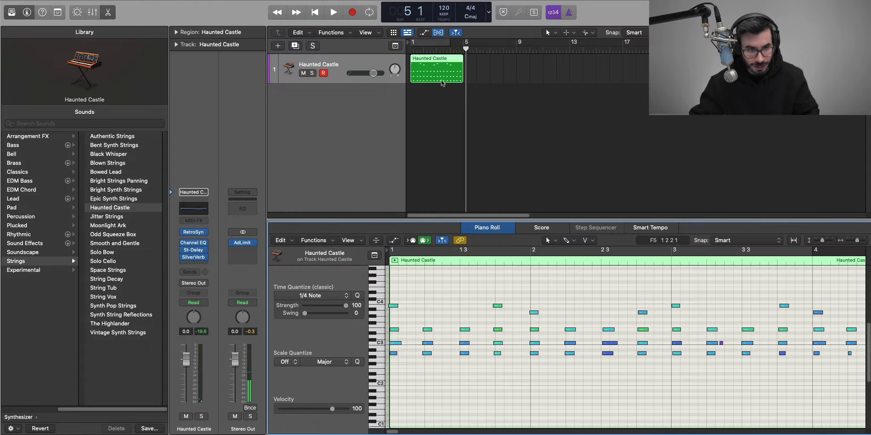
Turn on cycle playback for the Haunted Castle region and raise the two high A3 notes in bar 2 to C4
{"action": "left_click", "coordinate": [546, 305]}
{"action": "key", "text": "c"}
{"action": "key", "text": "space"}
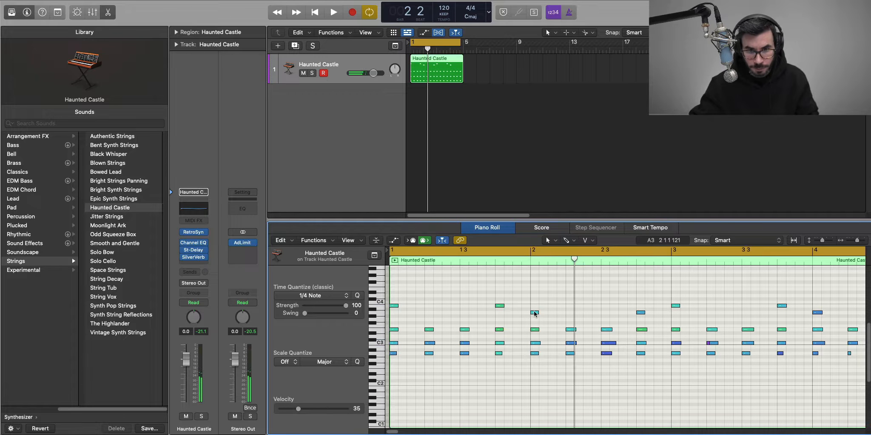
{"action": "left_click_drag", "start_coordinate": [534, 312], "coordinate": [533, 302]}
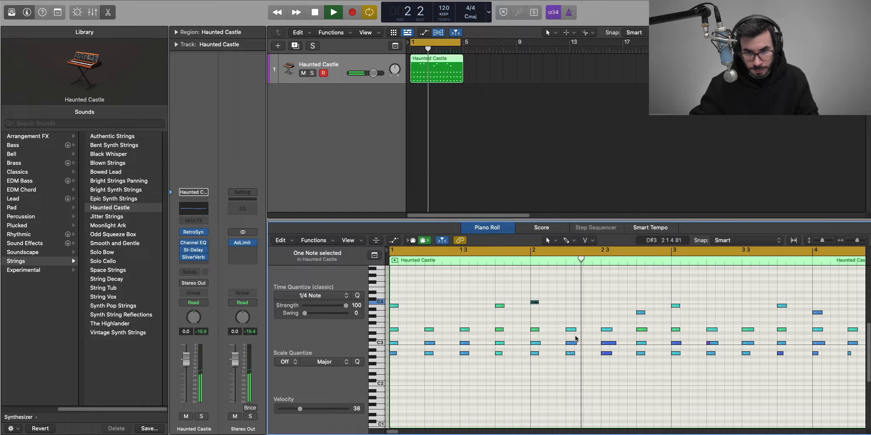
{"action": "key", "text": "space"}
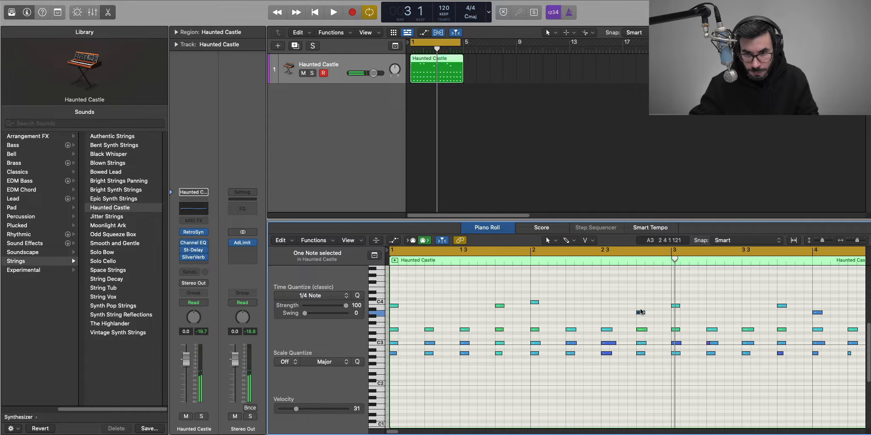
{"action": "left_click_drag", "start_coordinate": [641, 312], "coordinate": [641, 302]}
{"action": "left_click", "coordinate": [651, 318], "text": "ctrl+alt"}
{"action": "key", "text": "space"}
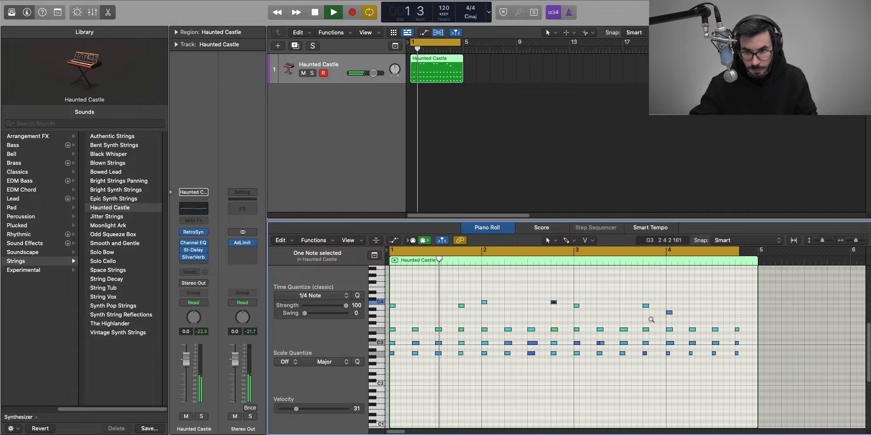
Replace the notes in bars 3 and 4 with a copy of bars 1 and 2, and extend the cycle range to bar 5
{"action": "left_click_drag", "start_coordinate": [787, 382], "coordinate": [568, 281]}
{"action": "key", "text": "Delete"}
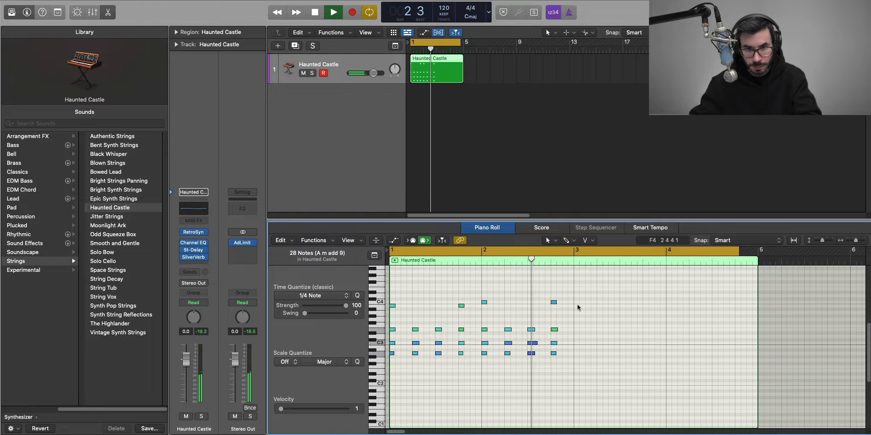
{"action": "key", "text": "space"}
{"action": "left_click_drag", "start_coordinate": [601, 364], "coordinate": [392, 291]}
{"action": "key", "text": "super+r"}
{"action": "key", "text": "space"}
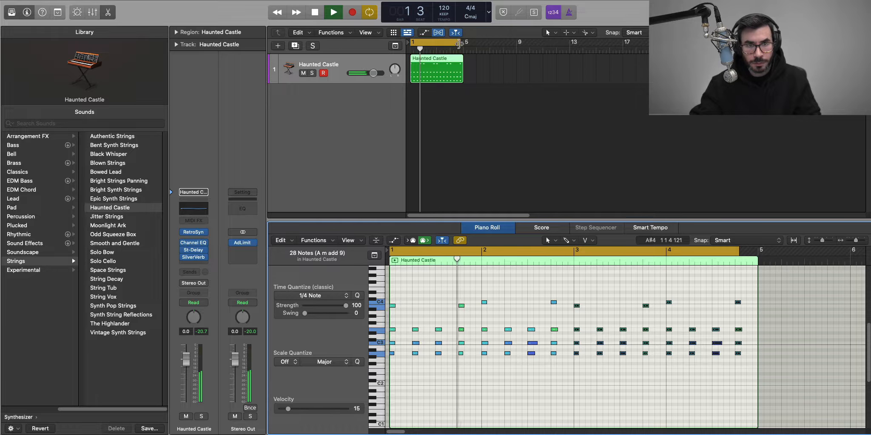
{"action": "left_click_drag", "start_coordinate": [458, 43], "coordinate": [463, 43]}
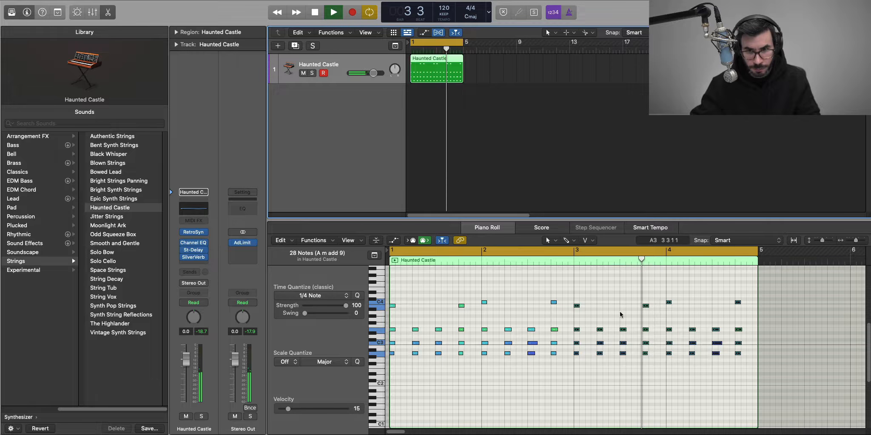
{"action": "key", "text": "space"}
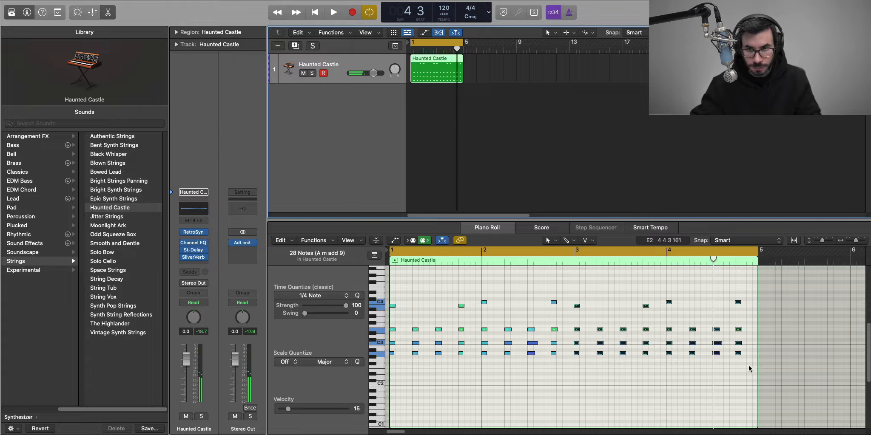
Set the velocity of all Haunted Castle notes to 60 and lower the track's volume to -3.0 dB
{"action": "left_click_drag", "start_coordinate": [748, 369], "coordinate": [390, 279]}
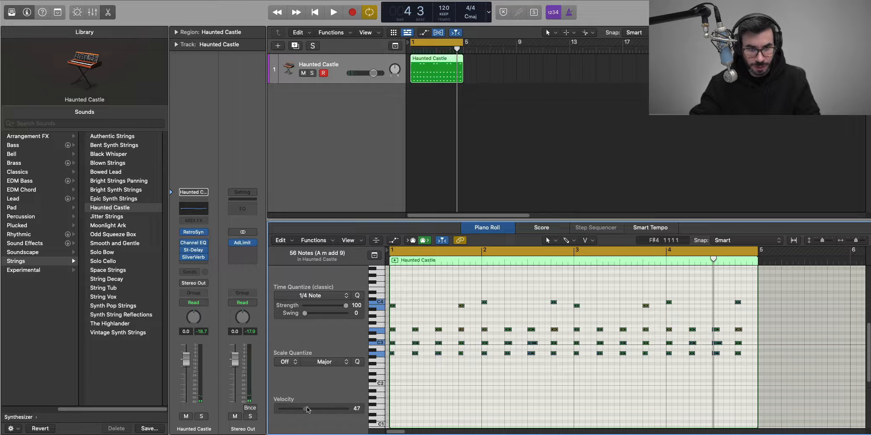
{"action": "key", "text": "space"}
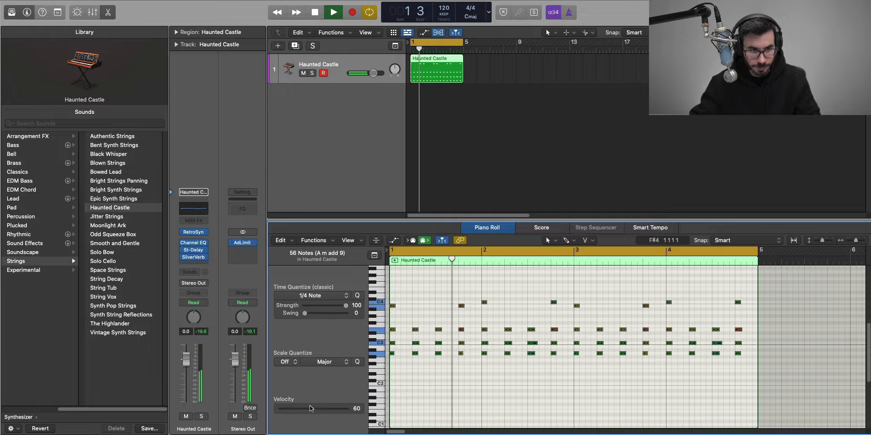
{"action": "left_click_drag", "start_coordinate": [196, 364], "coordinate": [196, 371]}
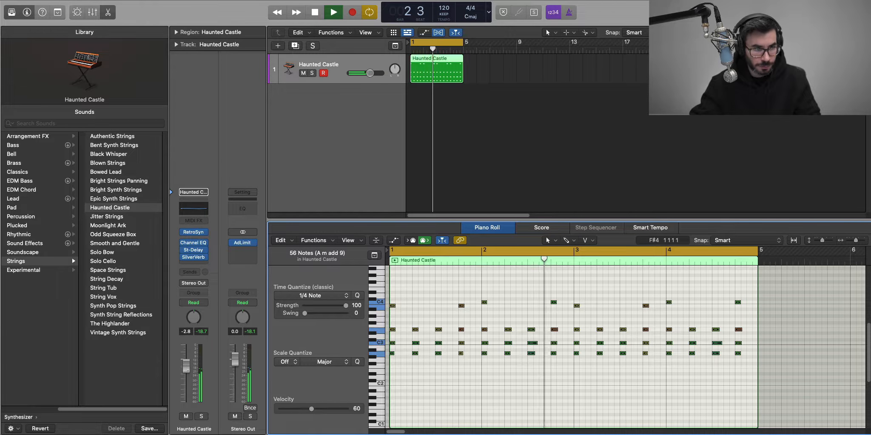
Set the Haunted Castle Channel EQ's low cut to 258 Hz at 48 dB/Oct, with the Analyzer on
{"action": "left_click", "coordinate": [193, 243]}
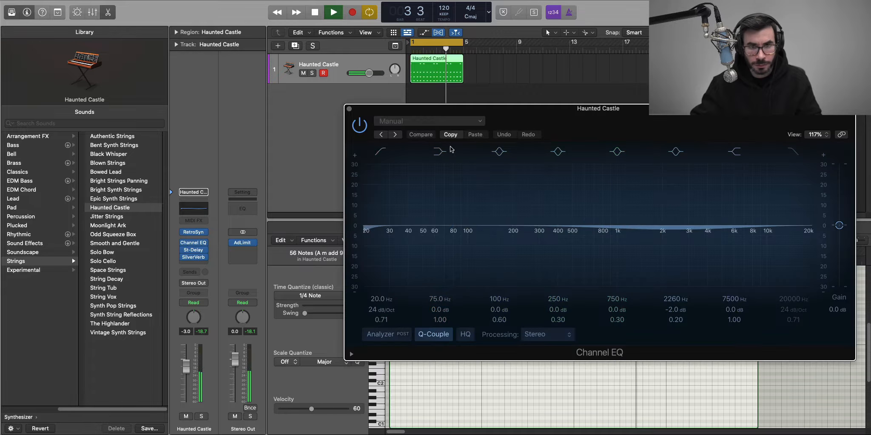
{"action": "left_click_drag", "start_coordinate": [364, 232], "coordinate": [530, 229]}
{"action": "left_click", "coordinate": [387, 335]}
{"action": "key", "text": "space"}
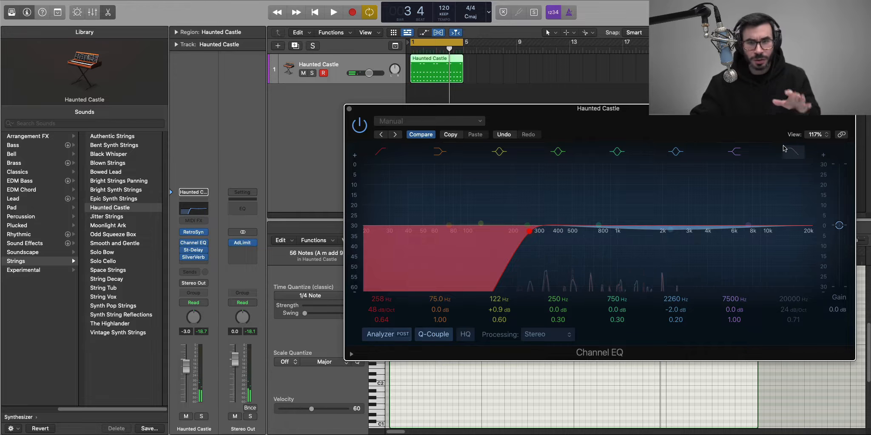
Enable the Channel EQ's high cut at 3020 Hz with a 24 dB/Oct slope and a Q of 0.60
{"action": "left_click", "coordinate": [793, 155]}
{"action": "key", "text": "space"}
{"action": "left_click_drag", "start_coordinate": [806, 241], "coordinate": [690, 239]}
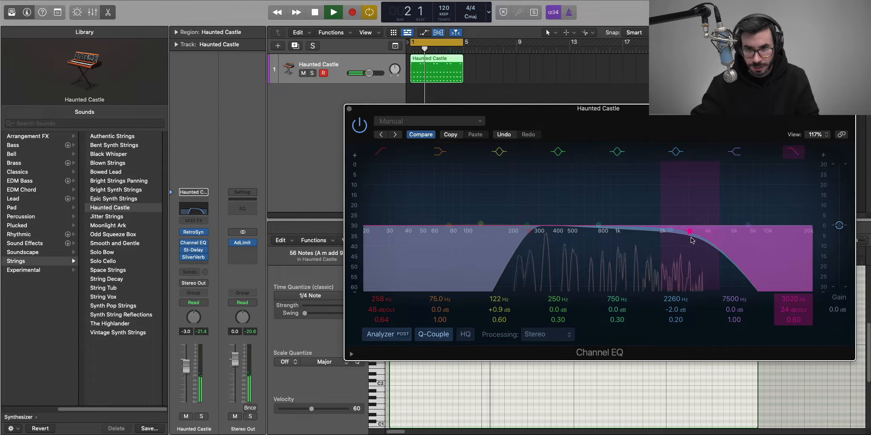
{"action": "left_click", "coordinate": [349, 108]}
Add a second software instrument track, load the Acoustic Guitar patch and try it out against the strings
{"action": "left_click", "coordinate": [278, 48]}
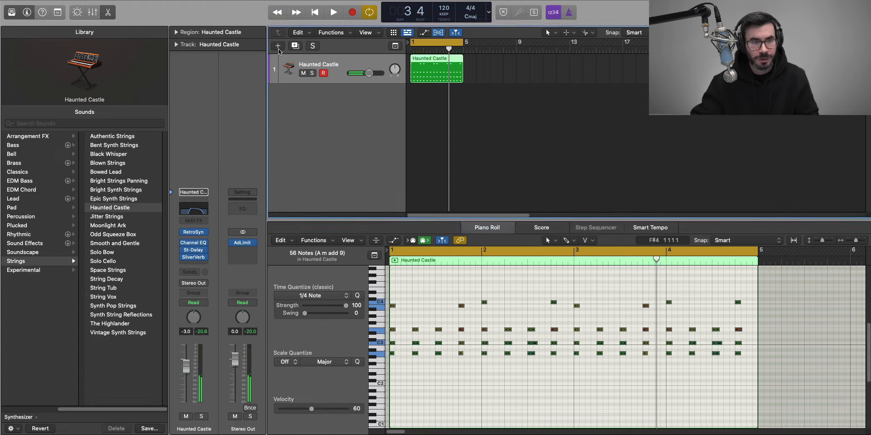
{"action": "key", "text": "Escape"}
{"action": "double_click", "coordinate": [276, 202]}
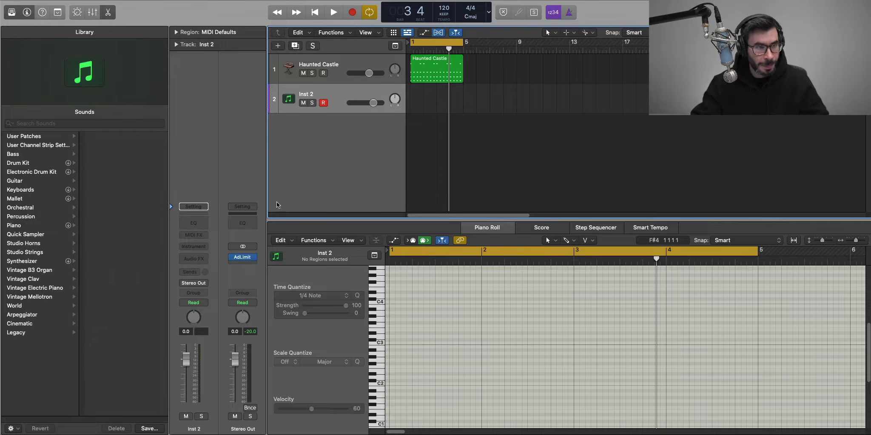
{"action": "left_click", "coordinate": [20, 182]}
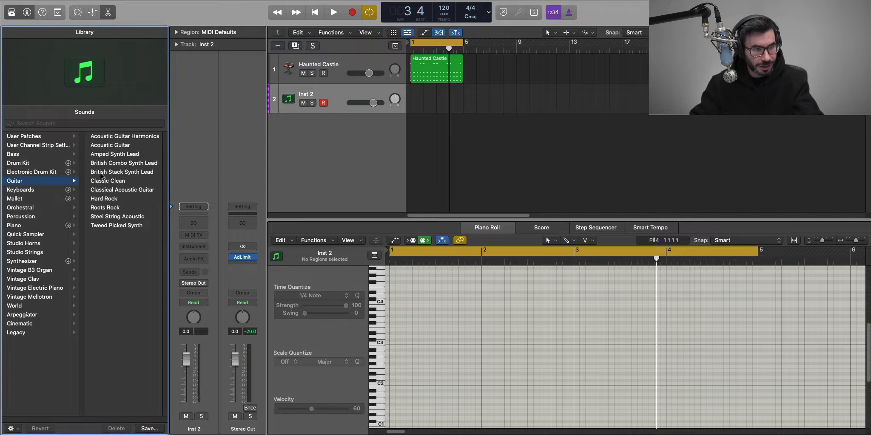
{"action": "key", "text": "space"}
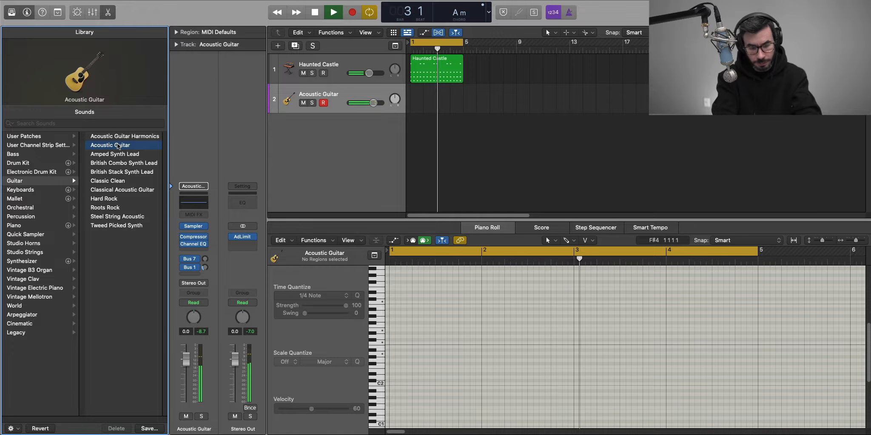
Record a four-bar Acoustic Guitar chord part, then extend the chords to fill the region and add low E2 notes
{"action": "key", "text": "r"}
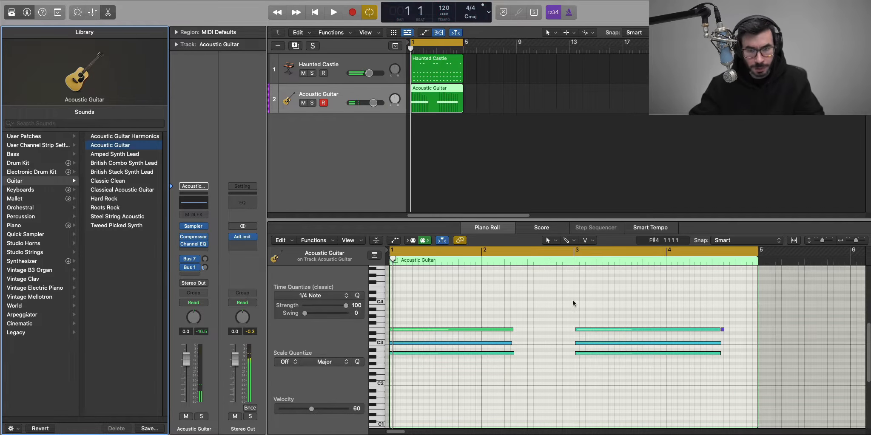
{"action": "key", "text": "space"}
{"action": "left_click_drag", "start_coordinate": [443, 279], "coordinate": [541, 370]}
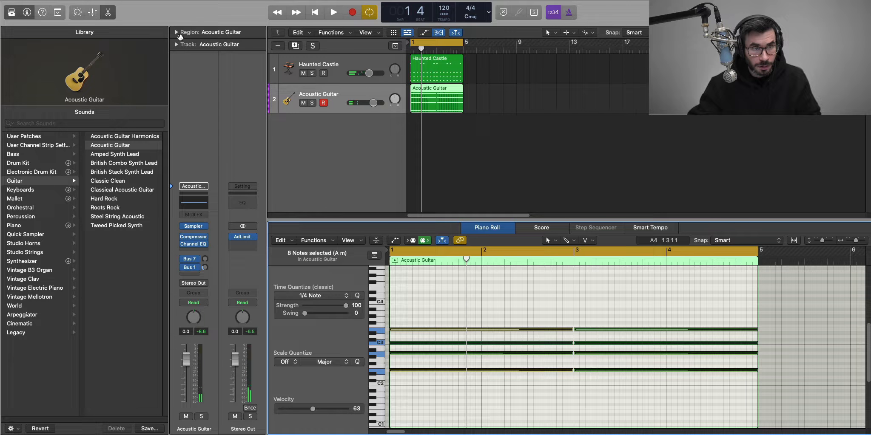
Quantize the Acoustic Guitar region to 1/8 Note and set its Q-Flam to +25 ticks
{"action": "left_click", "coordinate": [179, 34]}
{"action": "left_click", "coordinate": [227, 62]}
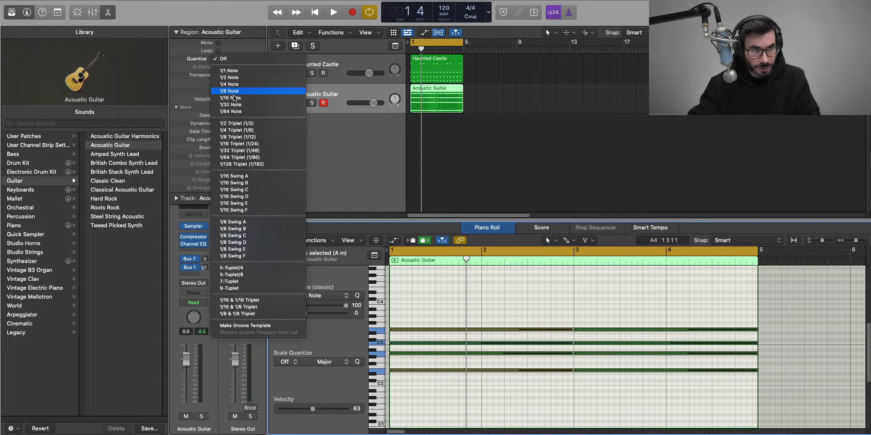
{"action": "left_click", "coordinate": [233, 91]}
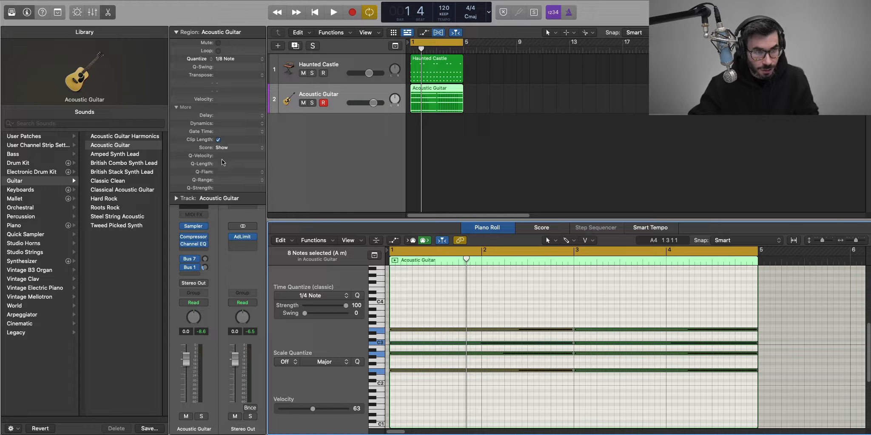
{"action": "left_click_drag", "start_coordinate": [221, 172], "coordinate": [231, 133]}
{"action": "key", "text": "space"}
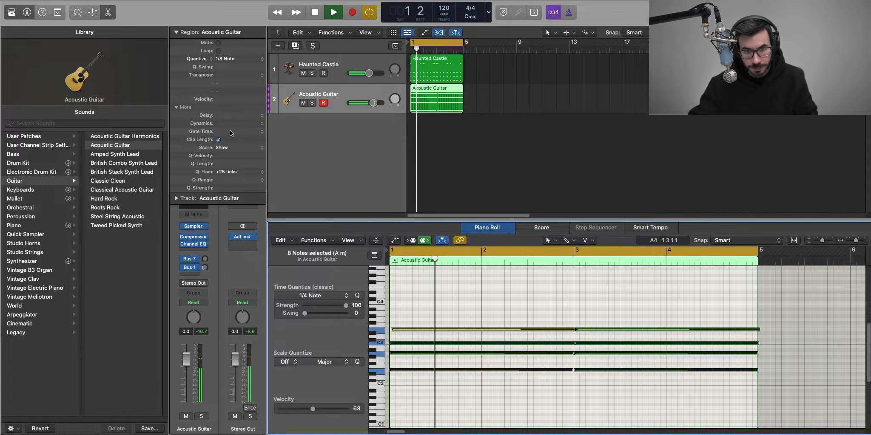
Balance the two tracks by lowering Acoustic Guitar to -5.0 dB and slightly raising Haunted Castle
{"action": "key", "text": "x"}
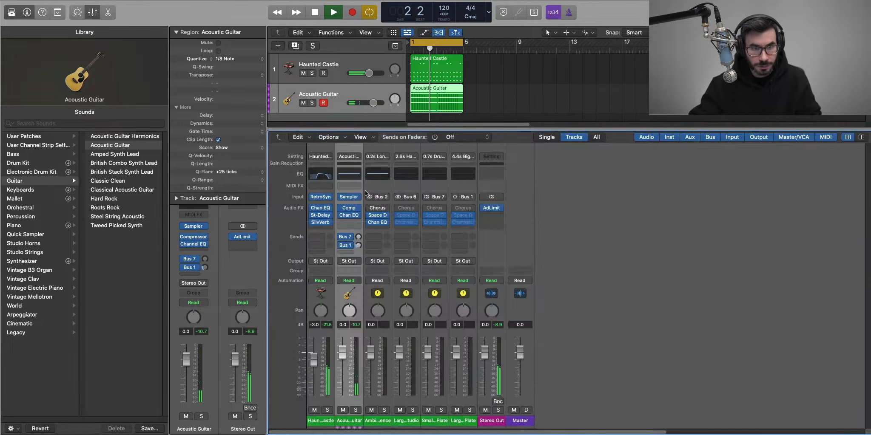
{"action": "key", "text": "x"}
{"action": "left_click_drag", "start_coordinate": [374, 103], "coordinate": [364, 103]}
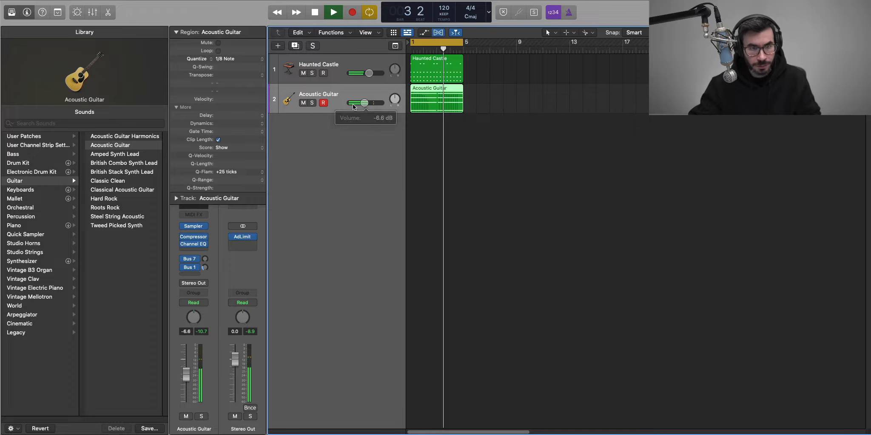
{"action": "mouse_move", "coordinate": [369, 73]}
{"action": "left_mouse_down"}
{"action": "mouse_move", "coordinate": [366, 102]}
{"action": "mouse_move", "coordinate": [372, 73]}
{"action": "left_mouse_up"}
{"action": "left_click_drag", "start_coordinate": [366, 103], "coordinate": [367, 101]}
{"action": "left_click_drag", "start_coordinate": [370, 74], "coordinate": [369, 75]}
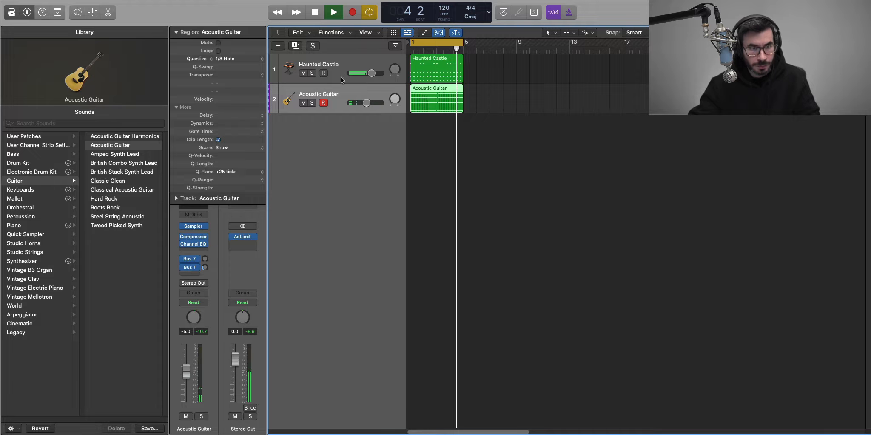
Add a third software instrument track and load the Diva synthesizer as its instrument
{"action": "left_click", "coordinate": [278, 46]}
{"action": "key", "text": "Return"}
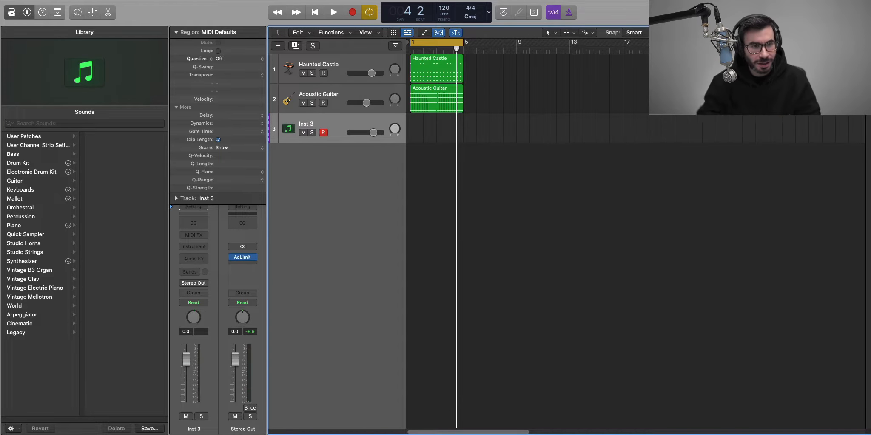
{"action": "left_click", "coordinate": [193, 247]}
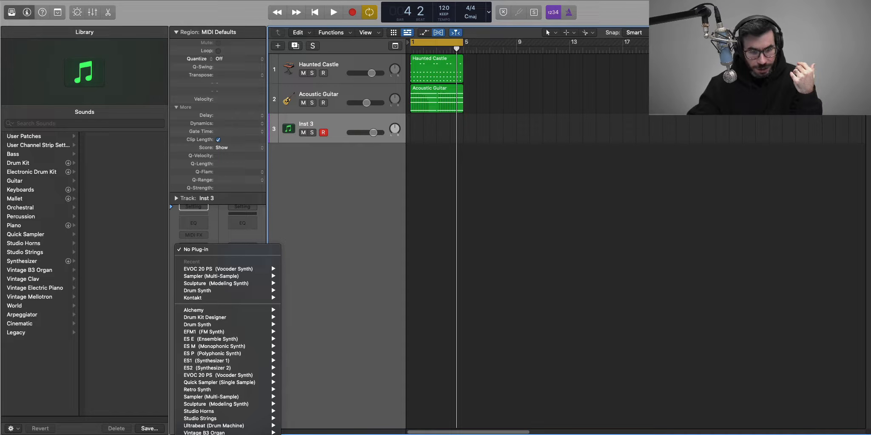
{"action": "key", "text": "Return"}
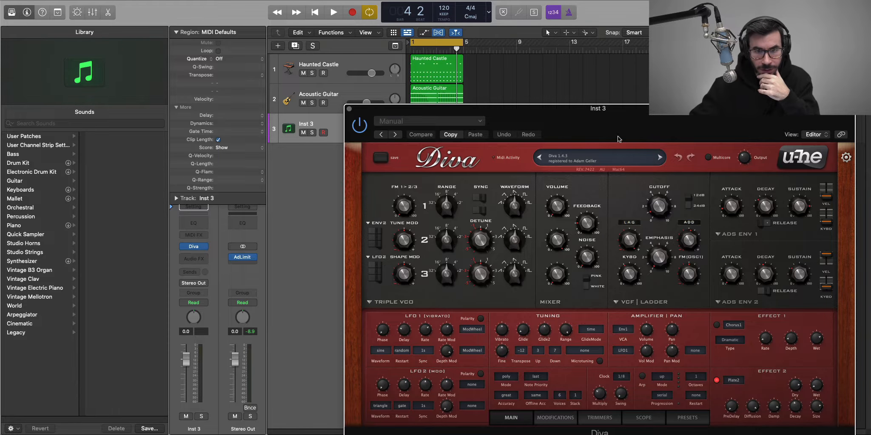
Browse Diva's 4 DREAM SYNTH presets, auditioning HS Cheap Floyd and loading MK Planet Jupiter MW
{"action": "left_click_drag", "start_coordinate": [619, 139], "coordinate": [483, 52]}
{"action": "left_click", "coordinate": [552, 330]}
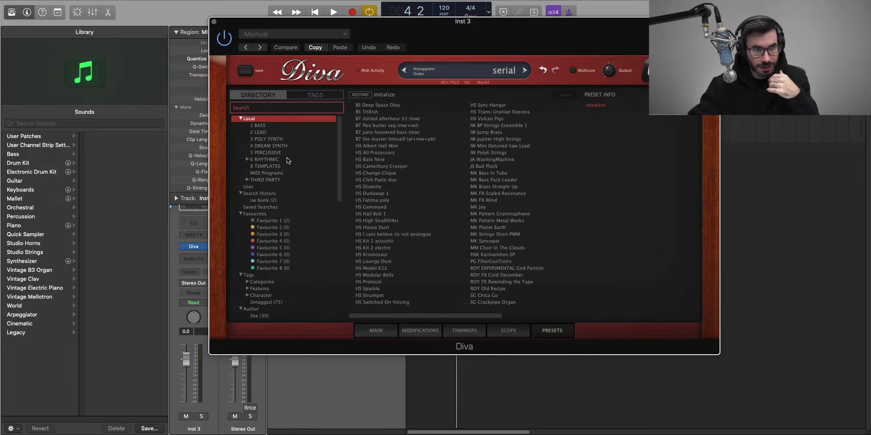
{"action": "left_click", "coordinate": [282, 146]}
{"action": "left_click", "coordinate": [380, 160]}
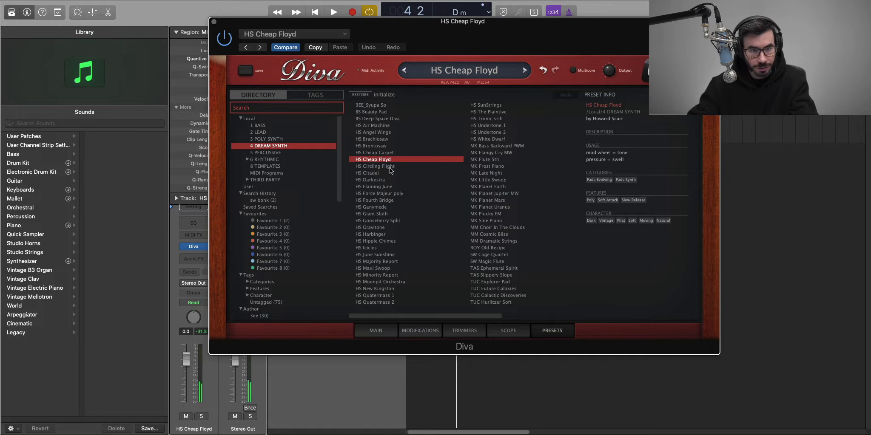
{"action": "left_click", "coordinate": [484, 193]}
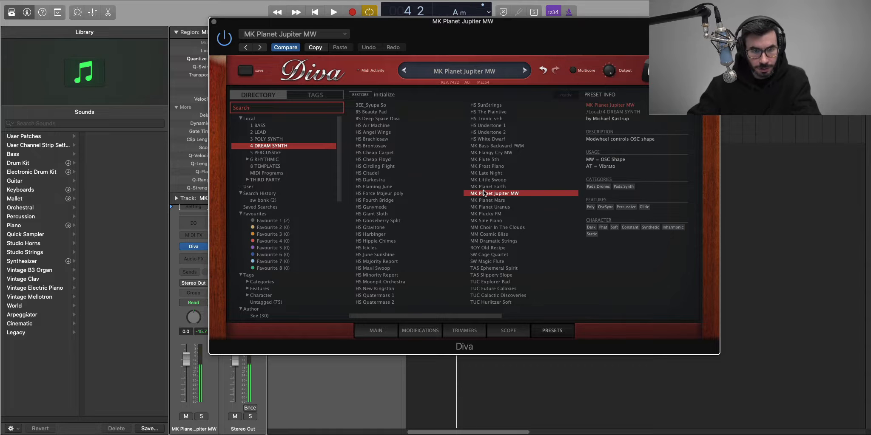
Audition Diva's MK Planet Earth and MK Flute 5th dream presets and the HS ElecTom percussive preset over the loop
{"action": "key", "text": "space"}
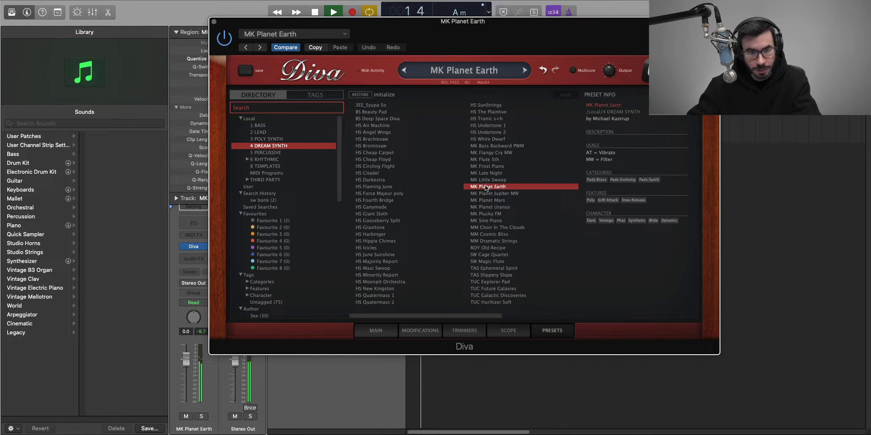
{"action": "left_click", "coordinate": [489, 160]}
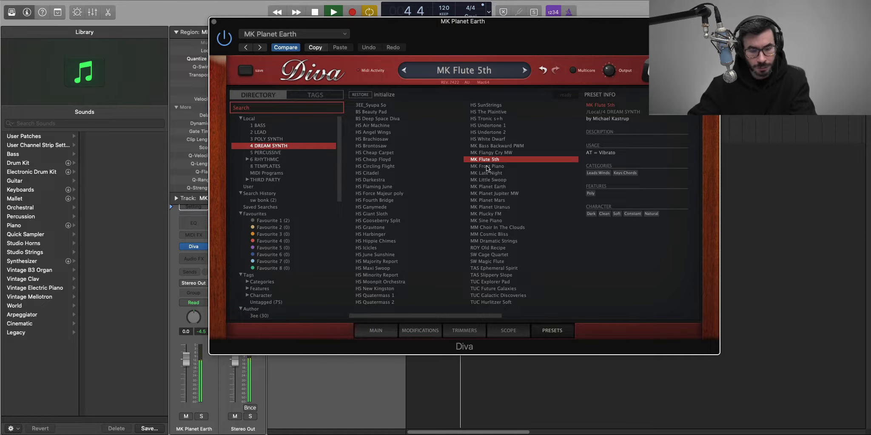
{"action": "left_click", "coordinate": [276, 154]}
{"action": "left_click", "coordinate": [385, 193]}
Audition Diva's 6 RHYTHMIC presets, including HS Floydian Ship, RC Diginini and MK Pattern Metal Works, and load MK Pattern Grammaphone
{"action": "left_click", "coordinate": [276, 159]}
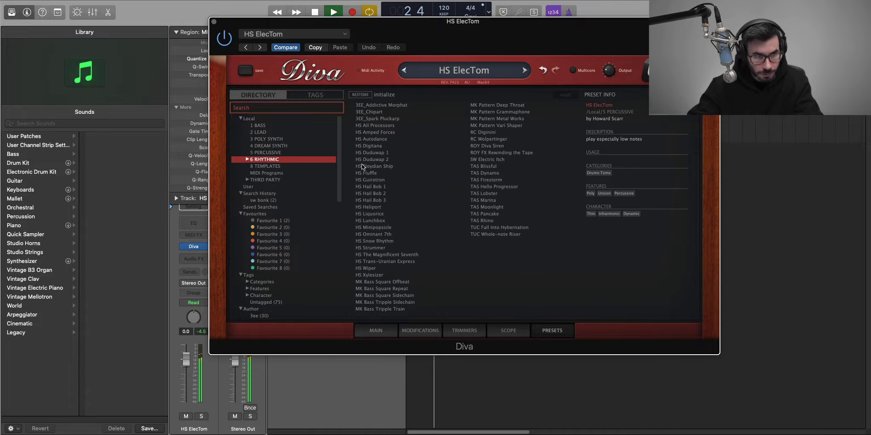
{"action": "left_click", "coordinate": [364, 166]}
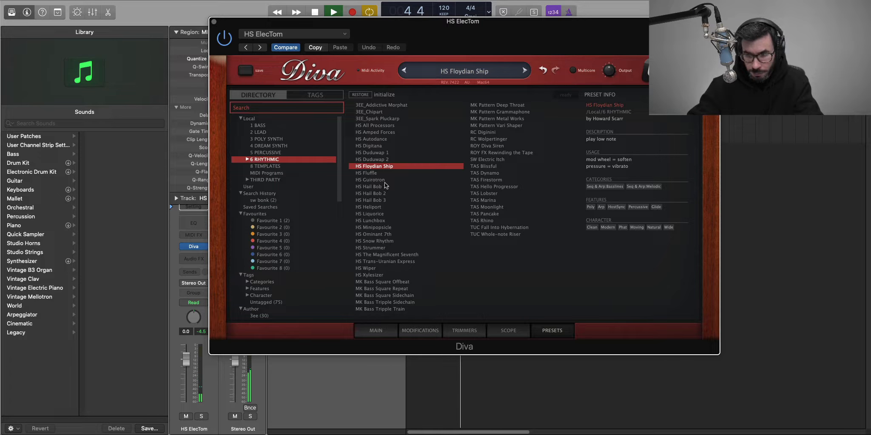
{"action": "left_click", "coordinate": [482, 132]}
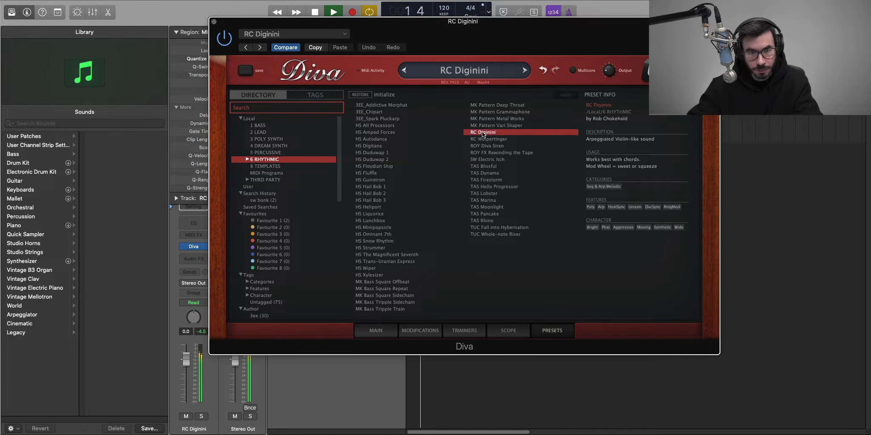
{"action": "left_click", "coordinate": [497, 119]}
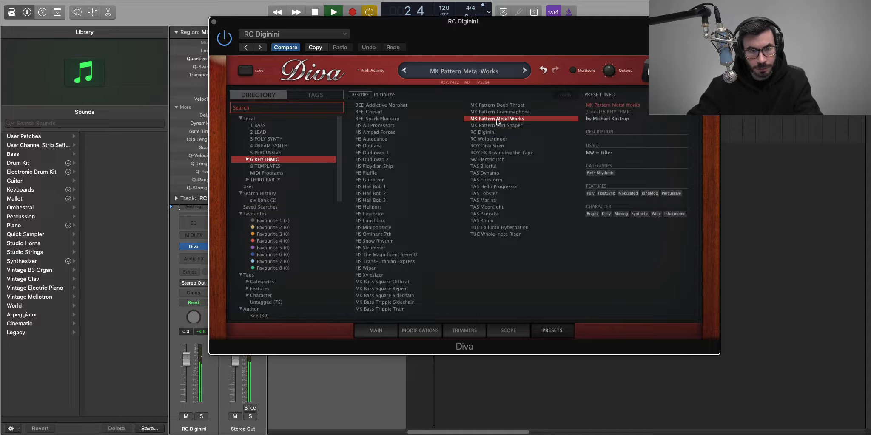
{"action": "left_click", "coordinate": [494, 107]}
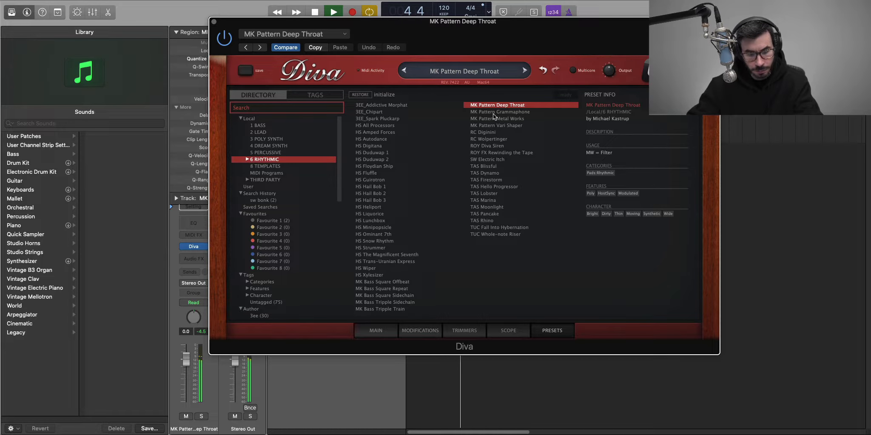
{"action": "left_click", "coordinate": [494, 113]}
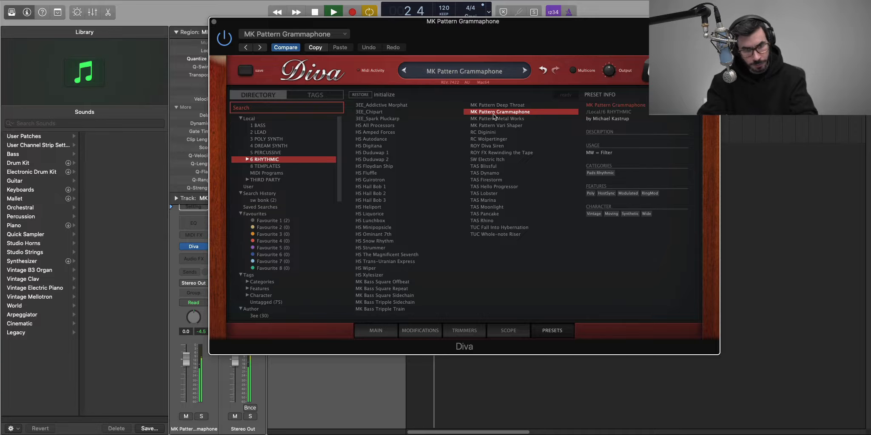
Record a four-bar MK Pattern Grammaphone part on track 3 and select all its notes in the Piano Roll
{"action": "key", "text": "super+w"}
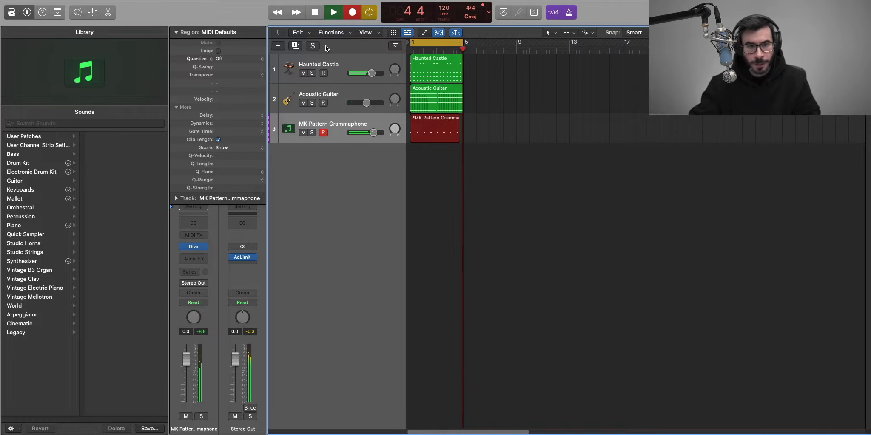
{"action": "key", "text": "space"}
{"action": "key", "text": "e"}
{"action": "key", "text": "super+a"}
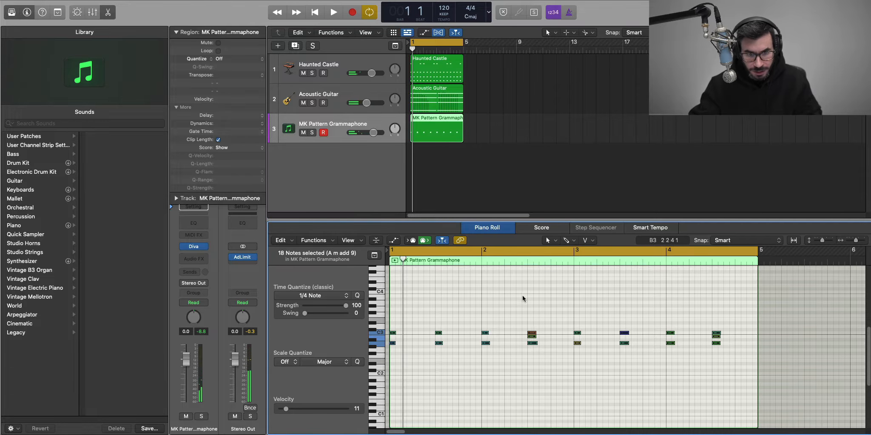
Play back the loop and lower the MK Pattern Grammaphone track to -8.2 dB
{"action": "key", "text": "space"}
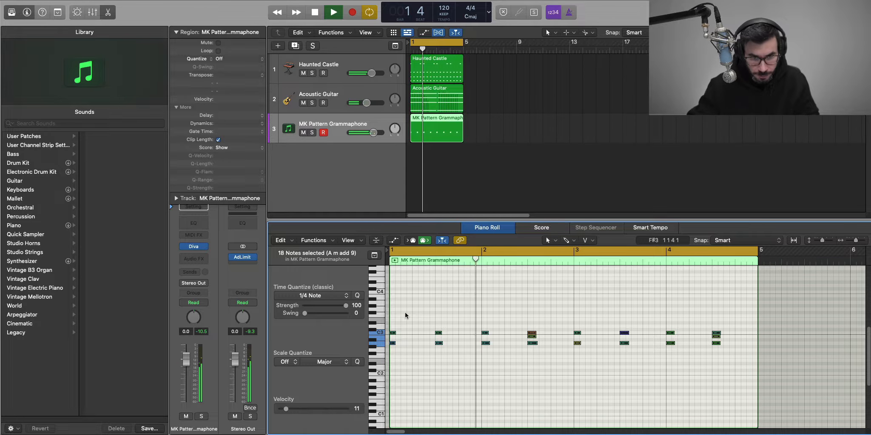
{"action": "left_click", "coordinate": [321, 186]}
{"action": "key", "text": "space"}
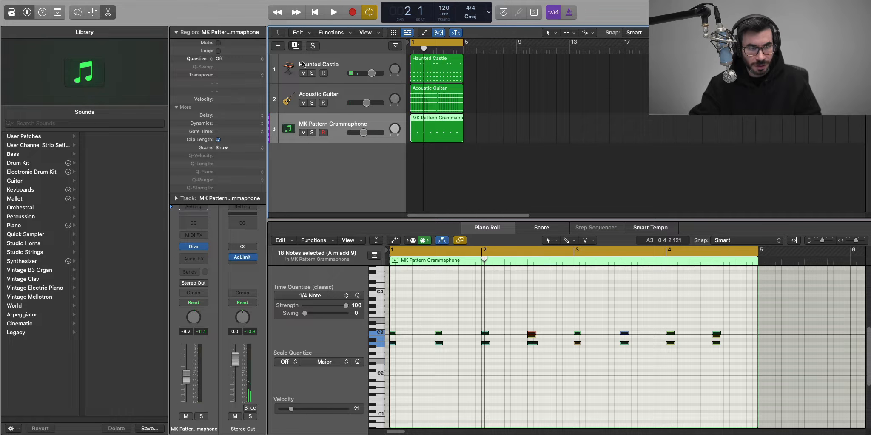
Duplicate the Diva track as track 4 and load the HS Flaming June preset from 4 DREAM SYNTH
{"action": "left_click", "coordinate": [295, 46]}
{"action": "left_click", "coordinate": [199, 248]}
{"action": "left_click", "coordinate": [459, 201]}
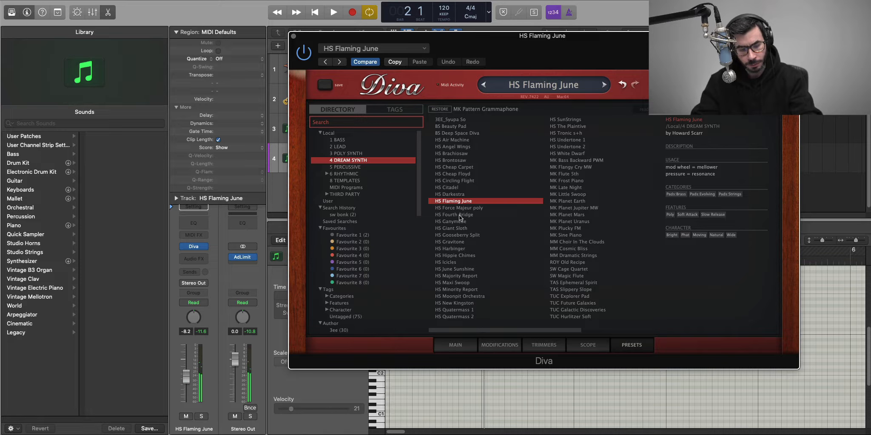
Record two short HS Flaming June chords over the loop on track 4
{"action": "key", "text": "space"}
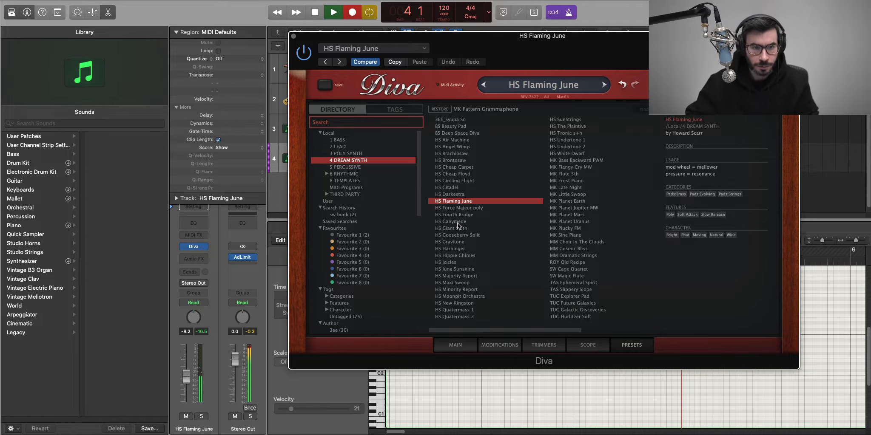
{"action": "left_click", "coordinate": [293, 37]}
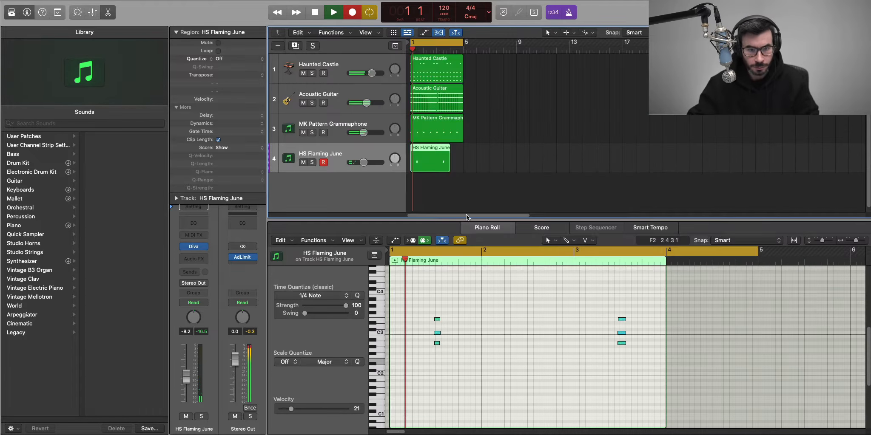
{"action": "key", "text": "space"}
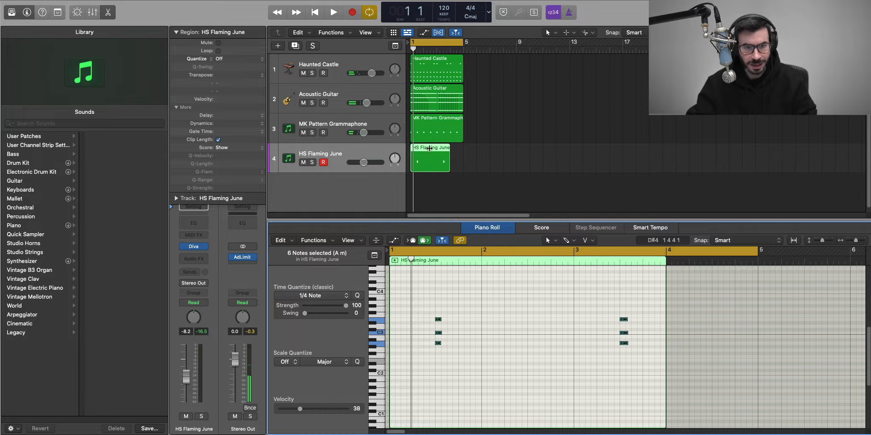
Extend the HS Flaming June region to the end of bar 4 and transpose its notes up one octave
{"action": "left_click_drag", "start_coordinate": [451, 171], "coordinate": [463, 171]}
{"action": "key", "text": "space"}
{"action": "key", "text": "alt+shift+Up"}
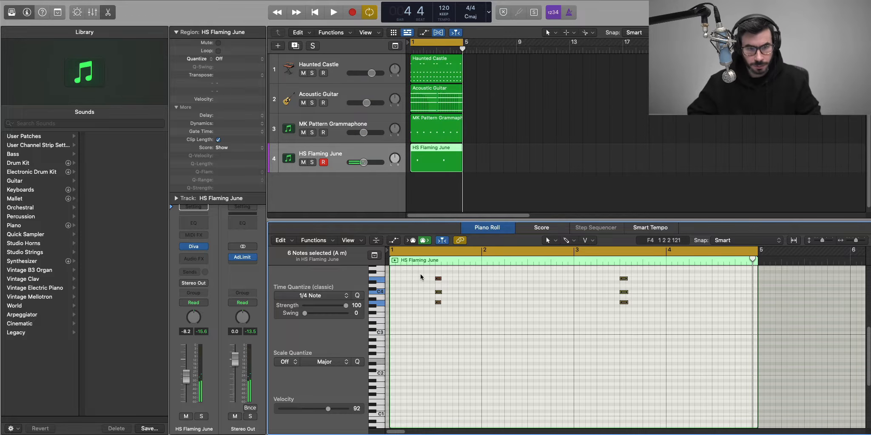
{"action": "scroll", "coordinate": [433, 286], "scroll_direction": "up", "scroll_amount": 2}
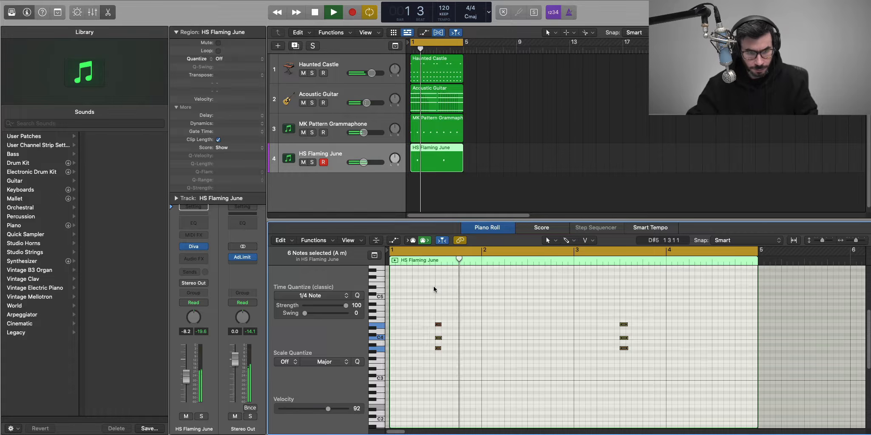
Select all six HS Flaming June notes in the Piano Roll and shorten them slightly
{"action": "key", "text": "p"}
{"action": "key", "text": "x"}
{"action": "key", "text": "x"}
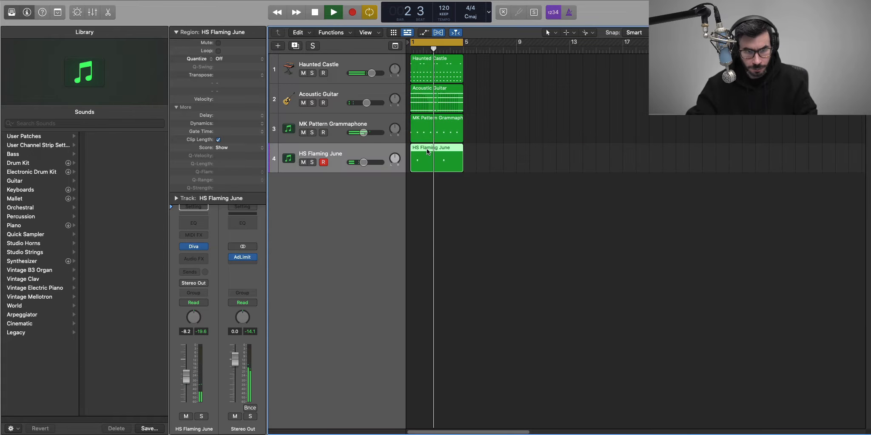
{"action": "key", "text": "p"}
{"action": "key", "text": "space"}
{"action": "left_click_drag", "start_coordinate": [479, 316], "coordinate": [434, 372]}
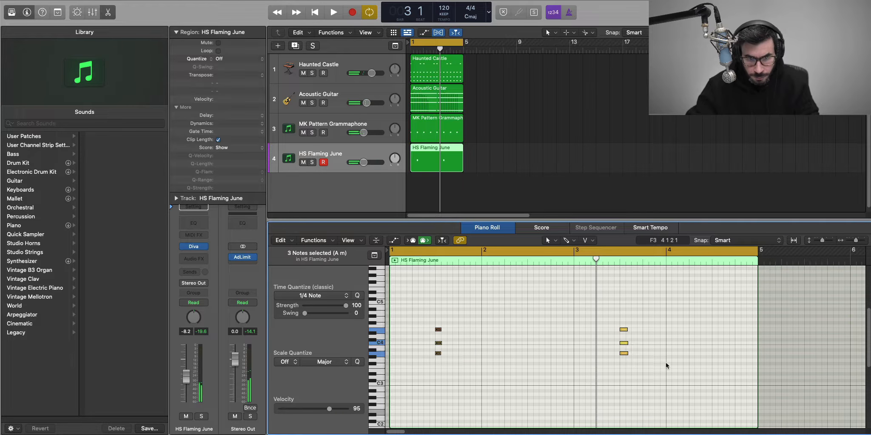
{"action": "left_click_drag", "start_coordinate": [671, 370], "coordinate": [433, 289]}
{"action": "left_click_drag", "start_coordinate": [625, 331], "coordinate": [623, 331]}
{"action": "key", "text": "space"}
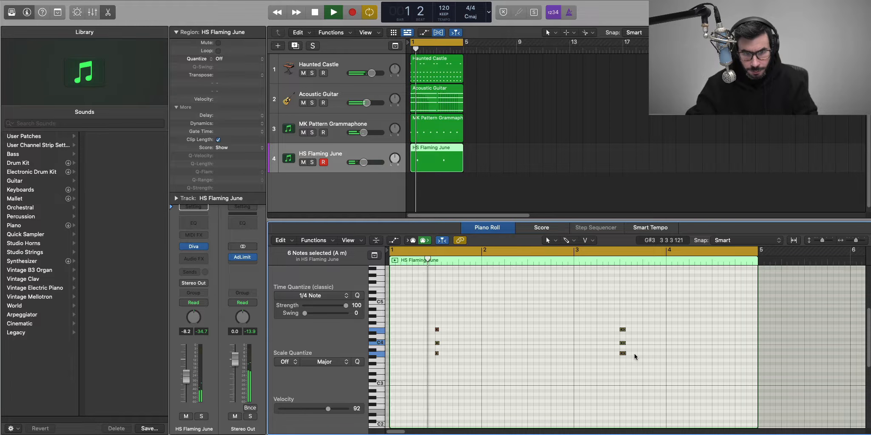
Shorten the second HS Flaming June chord to match the length of the first chord
{"action": "key", "text": "super+Right"}
{"action": "left_click_drag", "start_coordinate": [642, 305], "coordinate": [679, 383]}
{"action": "left_click_drag", "start_coordinate": [672, 330], "coordinate": [671, 334]}
{"action": "left_click", "coordinate": [683, 341]}
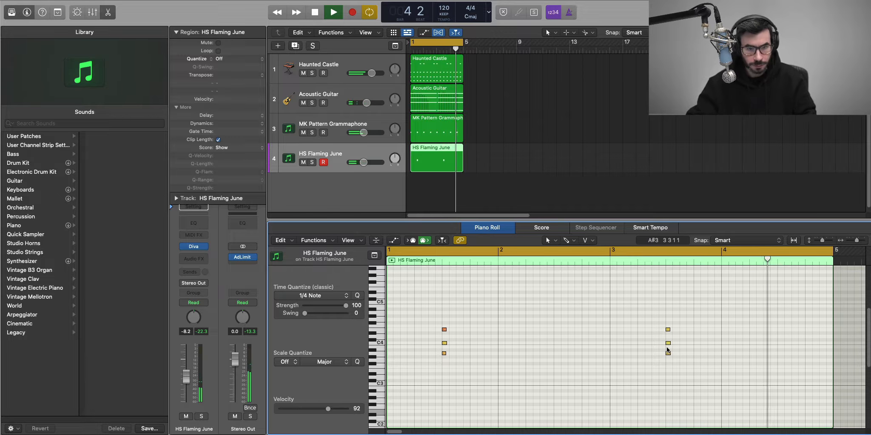
{"action": "key", "text": "p"}
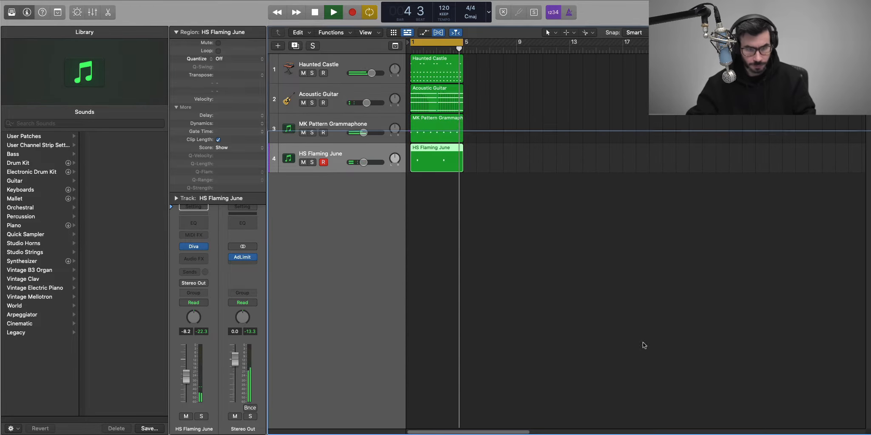
Add a fifth software instrument track and load Kontakt as its instrument
{"action": "left_click", "coordinate": [603, 332], "text": "ctrl+alt"}
{"action": "left_click", "coordinate": [277, 47]}
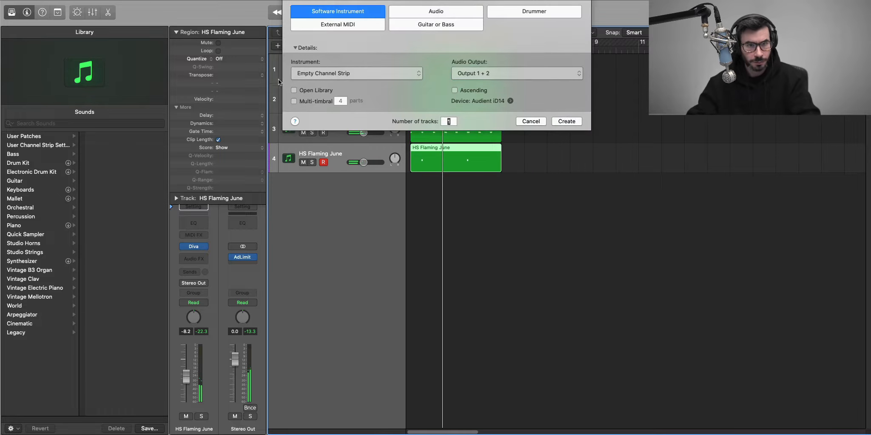
{"action": "key", "text": "Return"}
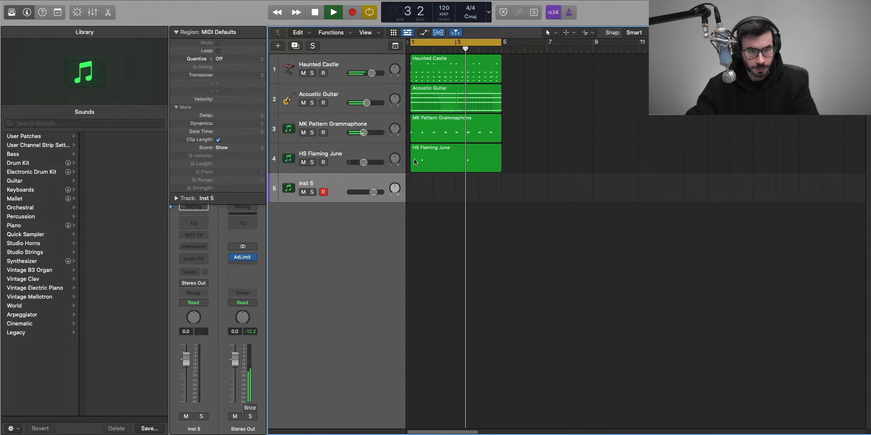
{"action": "left_click_drag", "start_coordinate": [395, 158], "coordinate": [395, 156]}
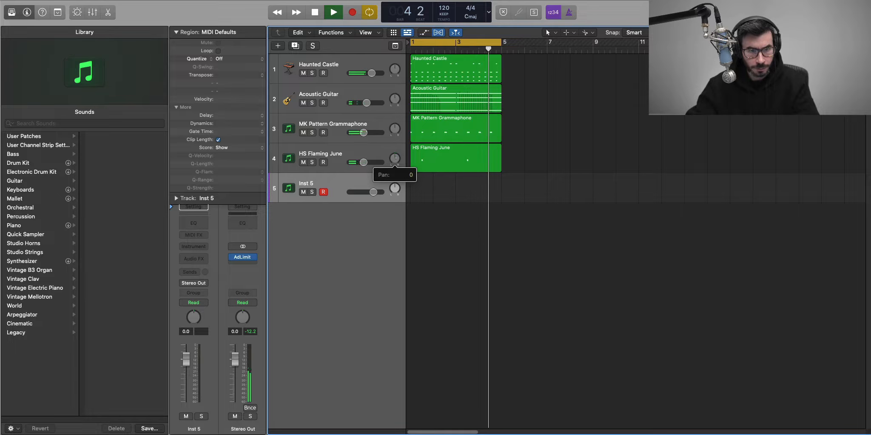
{"action": "key", "text": "space"}
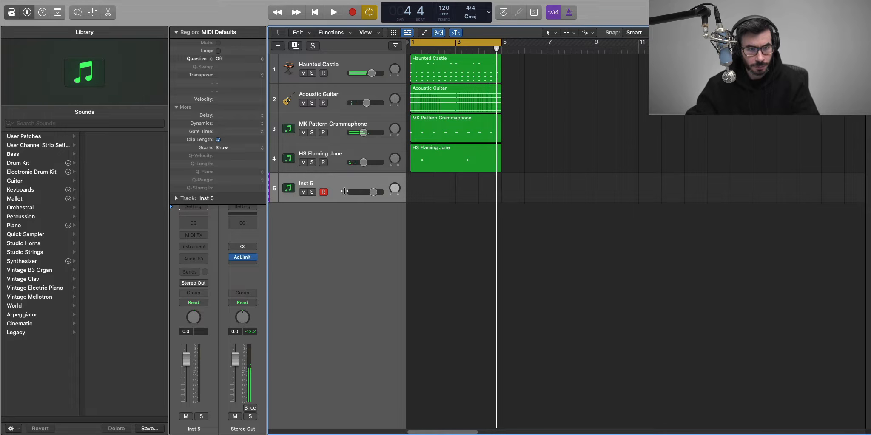
{"action": "left_click", "coordinate": [203, 246]}
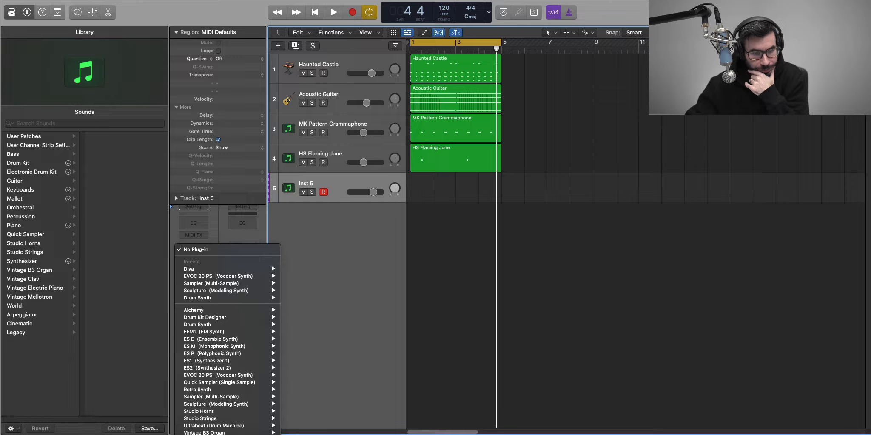
{"action": "key", "text": "Escape"}
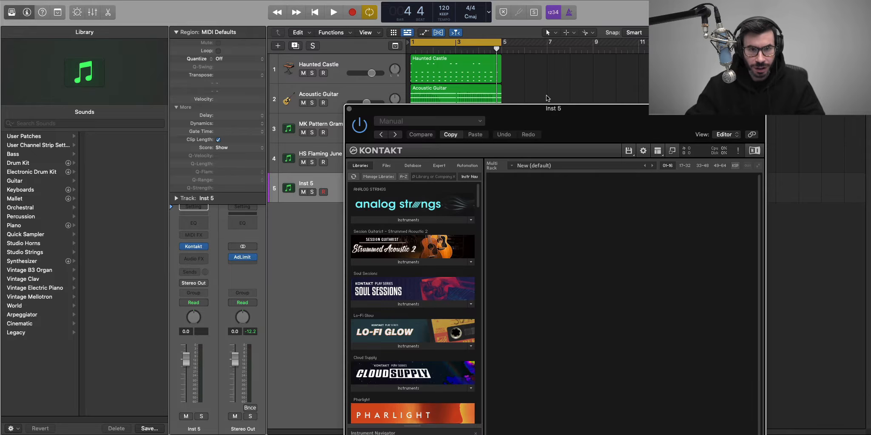
Load EXHALE.nki from Kontakt's EXHALE library and choose the 006. Primal Call preset
{"action": "scroll", "coordinate": [336, 274], "scroll_direction": "down", "scroll_amount": 12}
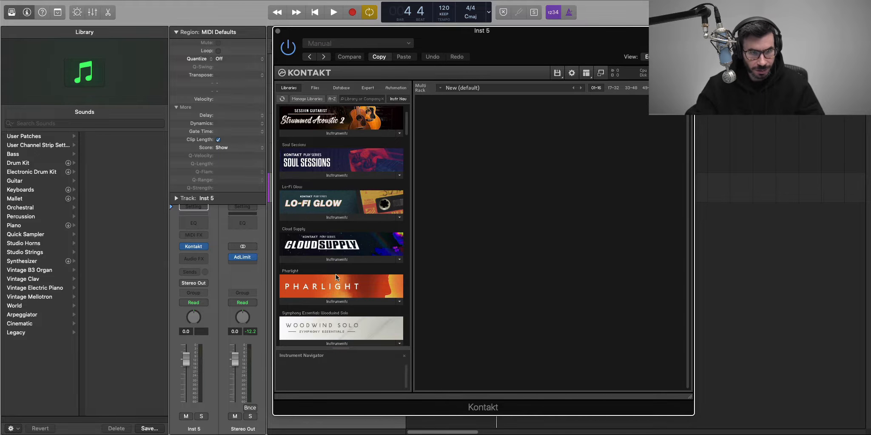
{"action": "scroll", "coordinate": [335, 273], "scroll_direction": "down", "scroll_amount": 15}
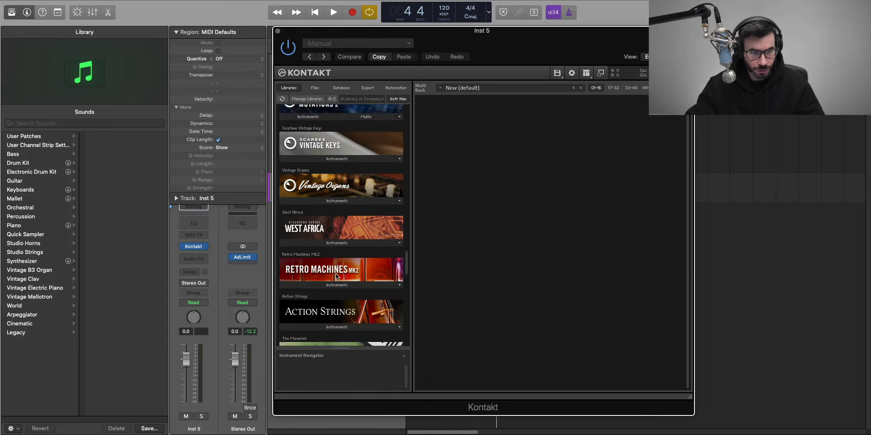
{"action": "scroll", "coordinate": [337, 276], "scroll_direction": "up", "scroll_amount": 10}
{"action": "scroll", "coordinate": [336, 276], "scroll_direction": "down", "scroll_amount": 8}
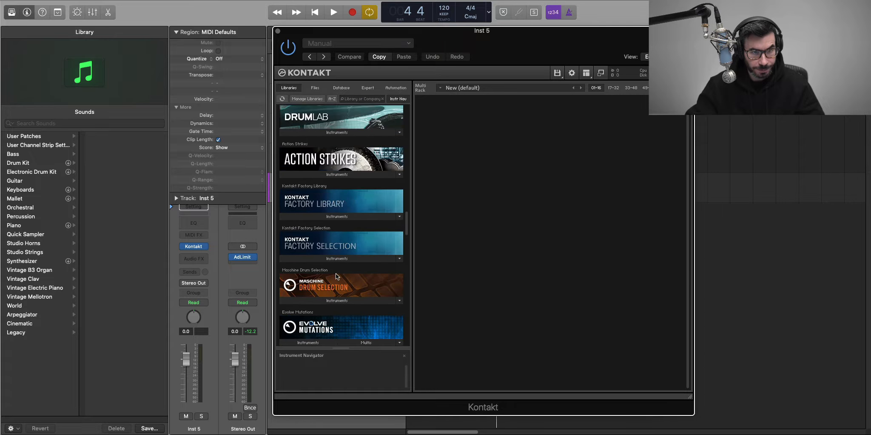
{"action": "left_click", "coordinate": [337, 264]}
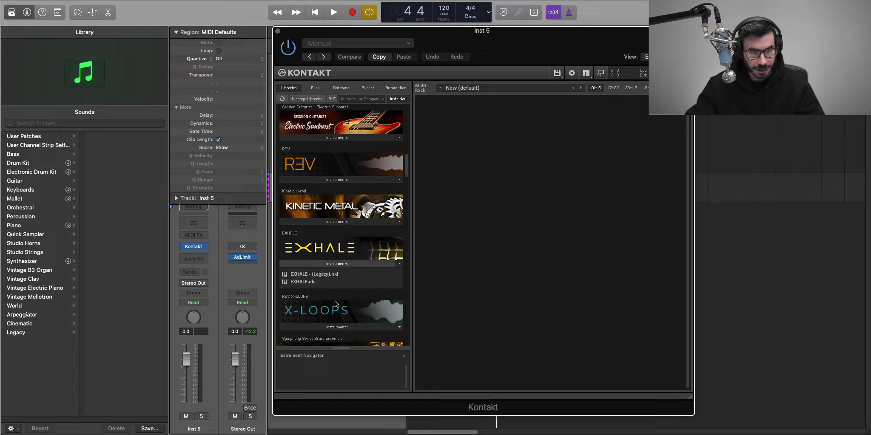
{"action": "left_click_drag", "start_coordinate": [311, 286], "coordinate": [373, 286]}
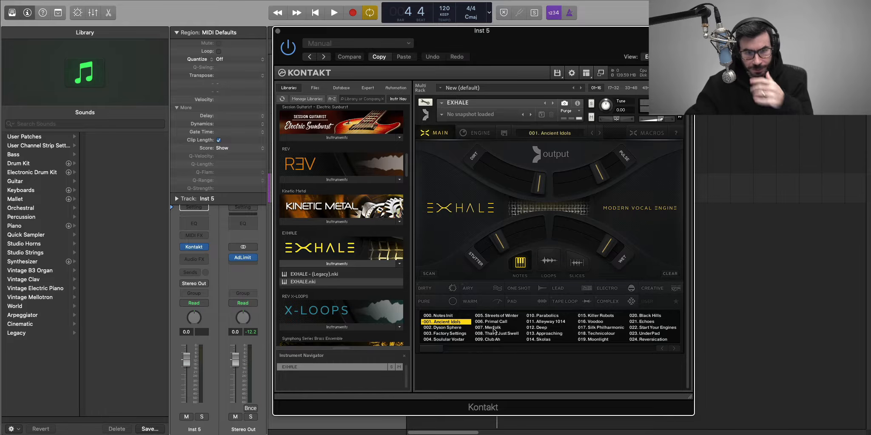
{"action": "left_click", "coordinate": [492, 322]}
{"action": "left_click", "coordinate": [591, 245]}
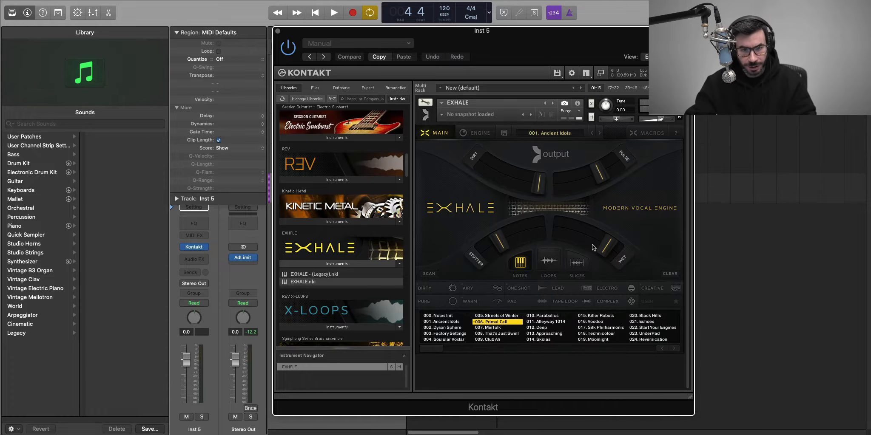
Audition EXHALE's Notes and Loops presets against the playing loop, choose 008. Love Cry, and close the Kontakt window
{"action": "key", "text": "space"}
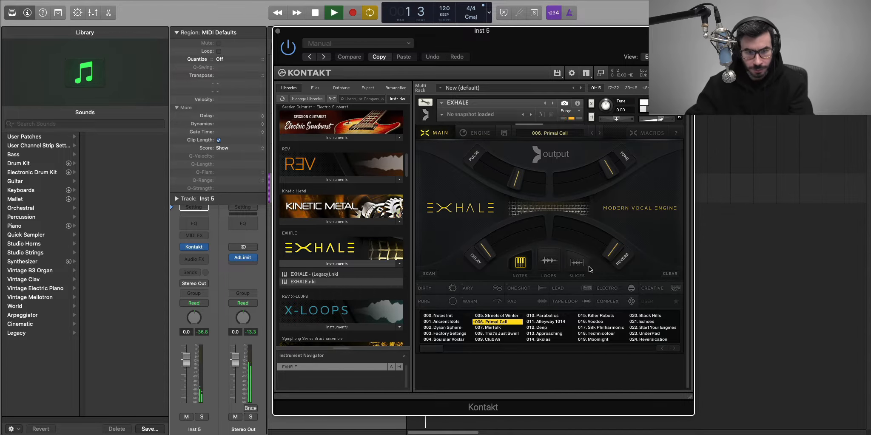
{"action": "left_click", "coordinate": [553, 325]}
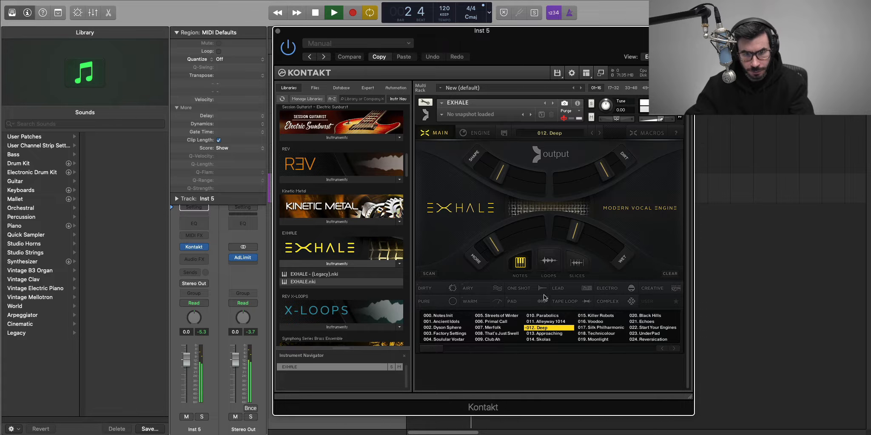
{"action": "left_click", "coordinate": [549, 262]}
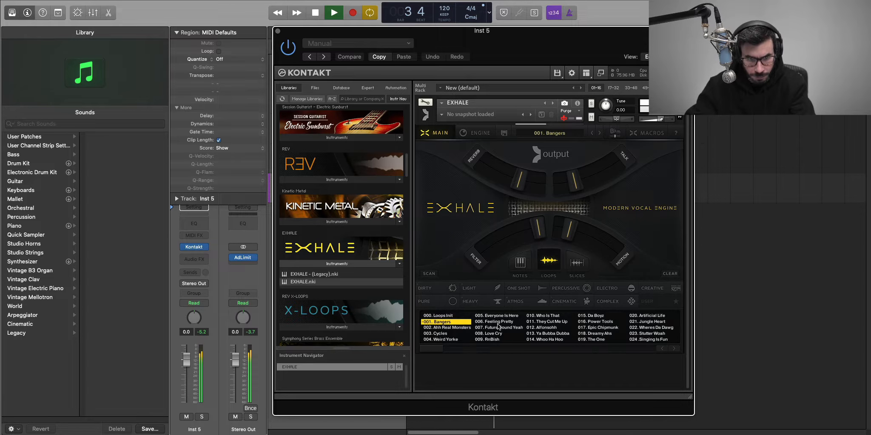
{"action": "left_click", "coordinate": [480, 328]}
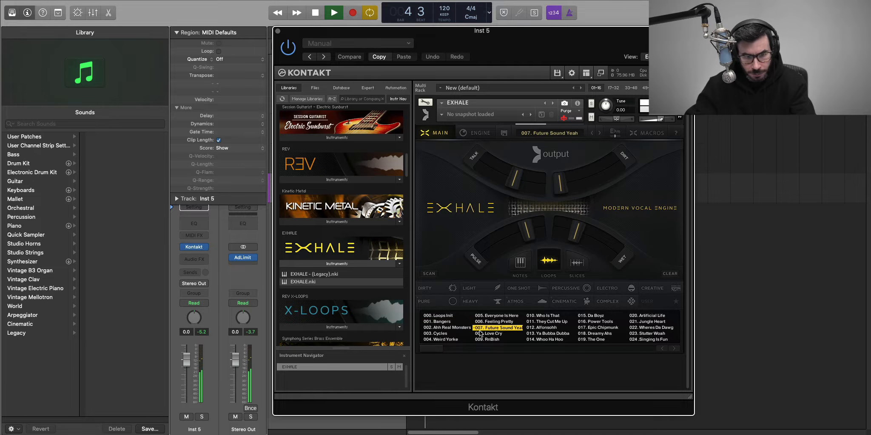
{"action": "key", "text": "Left"}
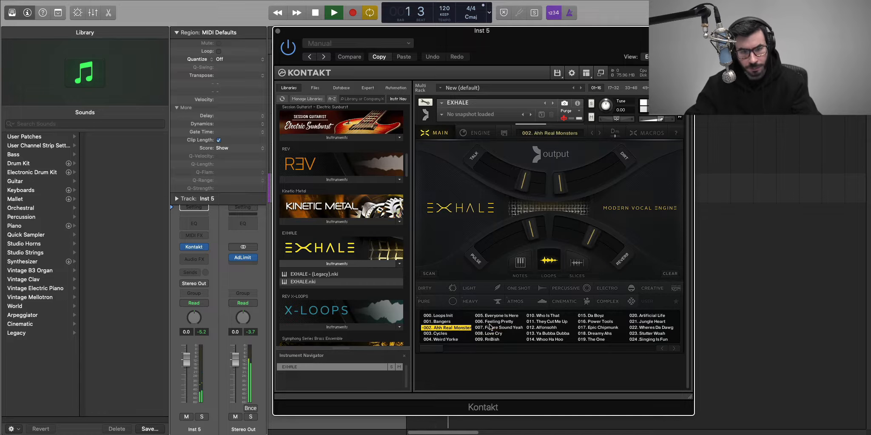
{"action": "left_click", "coordinate": [494, 334]}
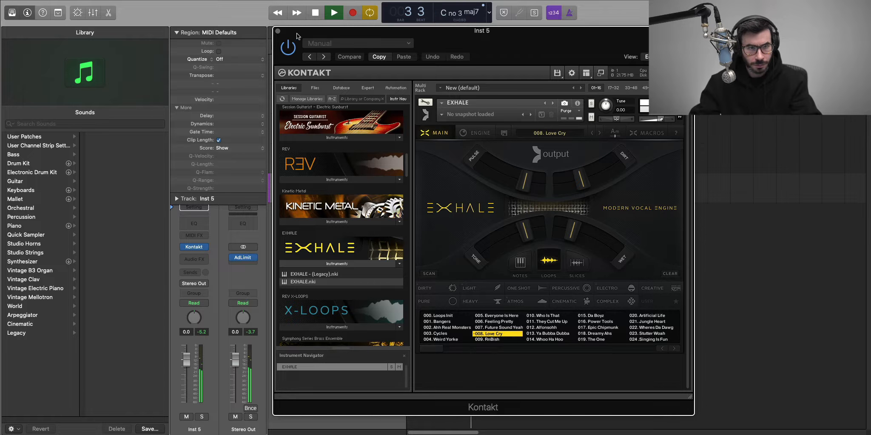
{"action": "left_click", "coordinate": [277, 31]}
{"action": "key", "text": "space"}
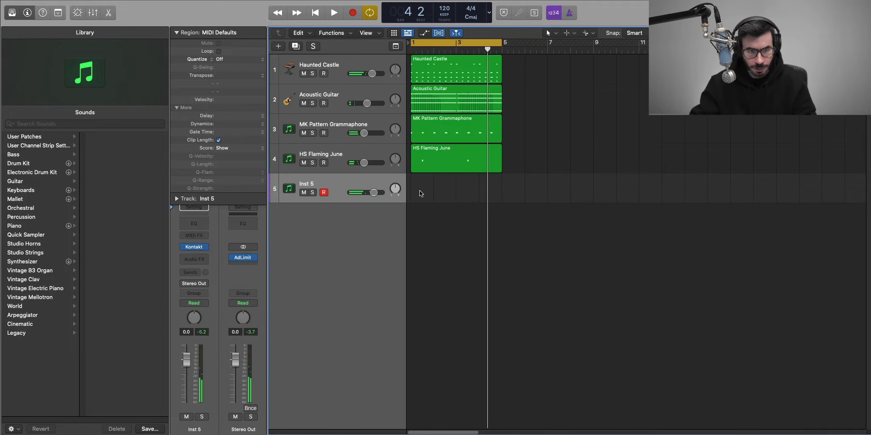
Assign the Pencil Tool as the secondary tool and create an empty four-bar region on Inst 5 starting at bar 1
{"action": "left_click", "coordinate": [570, 33]}
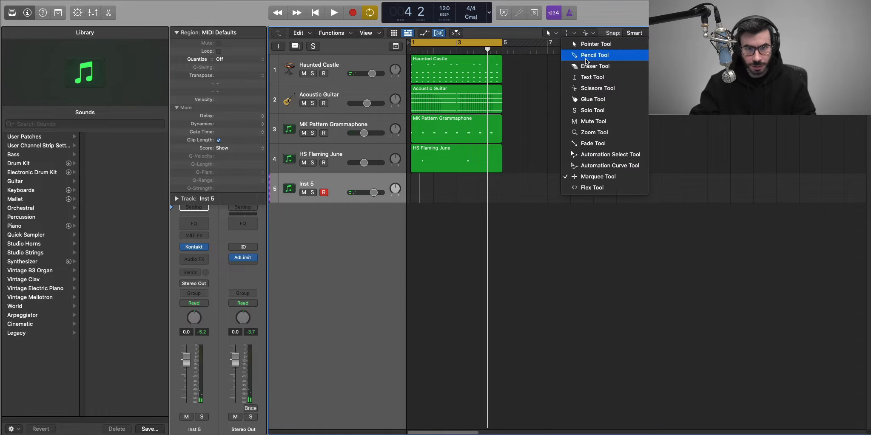
{"action": "left_click", "coordinate": [589, 43]}
{"action": "left_click", "coordinate": [421, 193], "text": "super"}
{"action": "left_click_drag", "start_coordinate": [432, 198], "coordinate": [502, 199]}
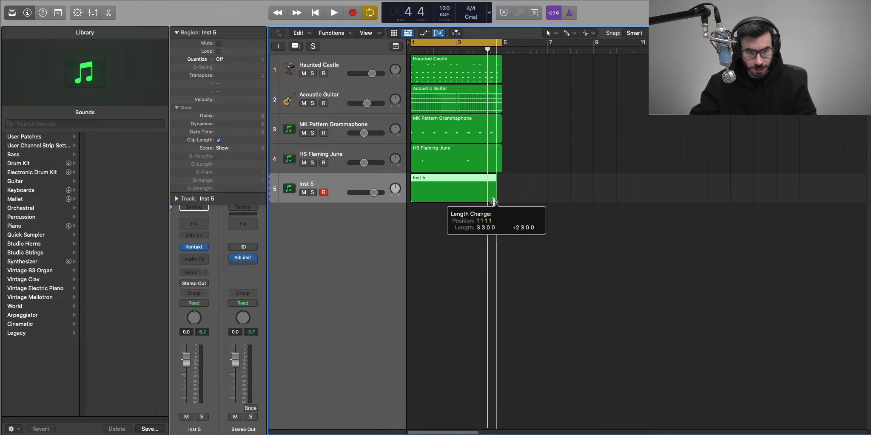
Draw a three-beat C2 note at the start of the Inst 5 region, followed by an F2 note ending at bar 2
{"action": "double_click", "coordinate": [489, 191]}
{"action": "left_click", "coordinate": [479, 368], "text": "super"}
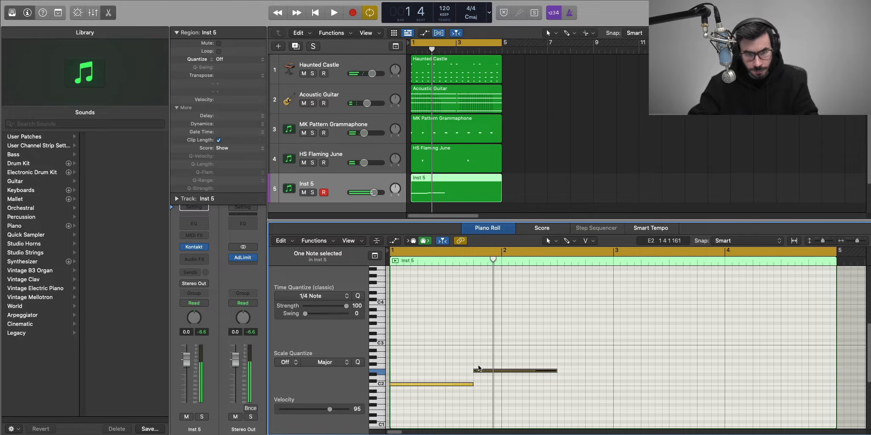
{"action": "key", "text": "space"}
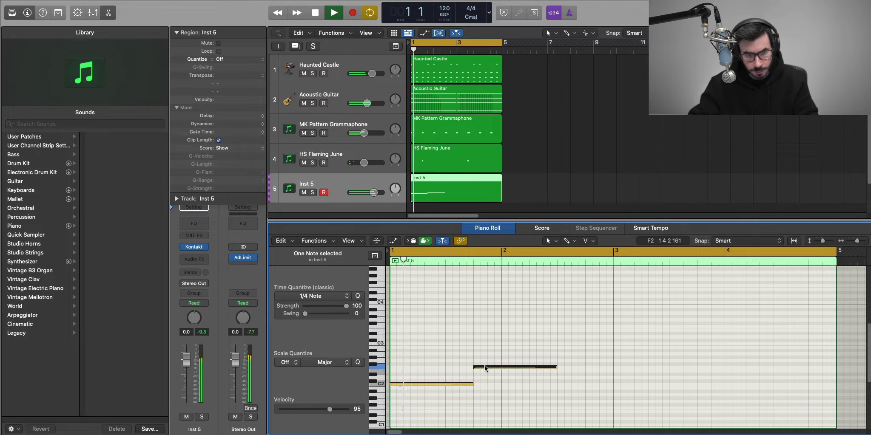
{"action": "key", "text": "space"}
{"action": "left_click_drag", "start_coordinate": [553, 369], "coordinate": [501, 370]}
{"action": "key", "text": "space"}
Add an E2 note at bar 2 of the Inst 5 region and extend it to bar 3
{"action": "left_click", "coordinate": [513, 370], "text": "super"}
{"action": "key", "text": "space"}
{"action": "left_click_drag", "start_coordinate": [518, 373], "coordinate": [608, 371]}
{"action": "key", "text": "space"}
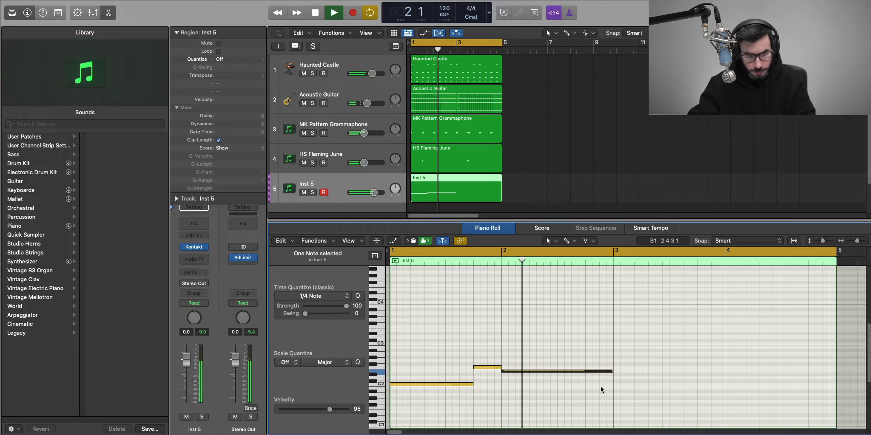
Copy the three-note Inst 5 phrase to bar 3 and trim the region back to four bars
{"action": "left_click", "coordinate": [601, 388], "text": "ctrl+alt"}
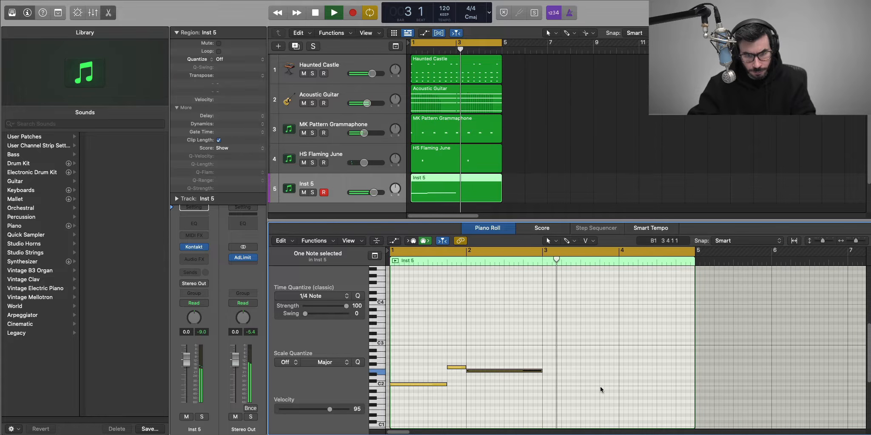
{"action": "key", "text": "space"}
{"action": "left_click_drag", "start_coordinate": [581, 388], "coordinate": [414, 344]}
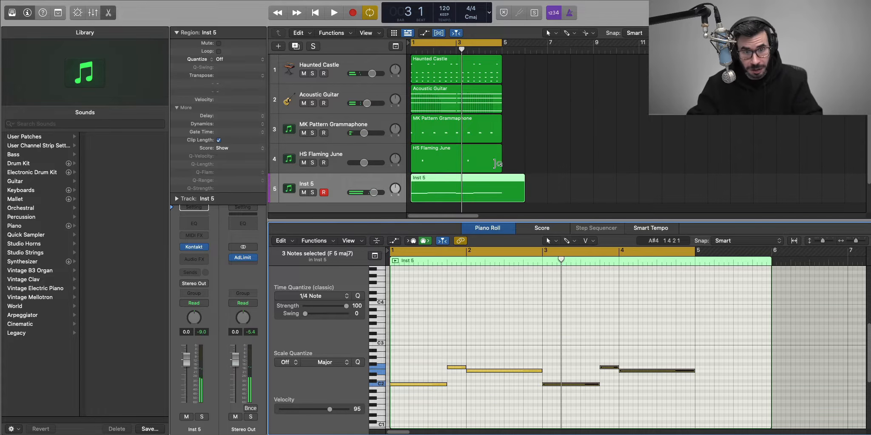
{"action": "left_click", "coordinate": [512, 182], "text": "super"}
{"action": "key", "text": "super+z"}
{"action": "left_click", "coordinate": [484, 200]}
{"action": "key", "text": "space"}
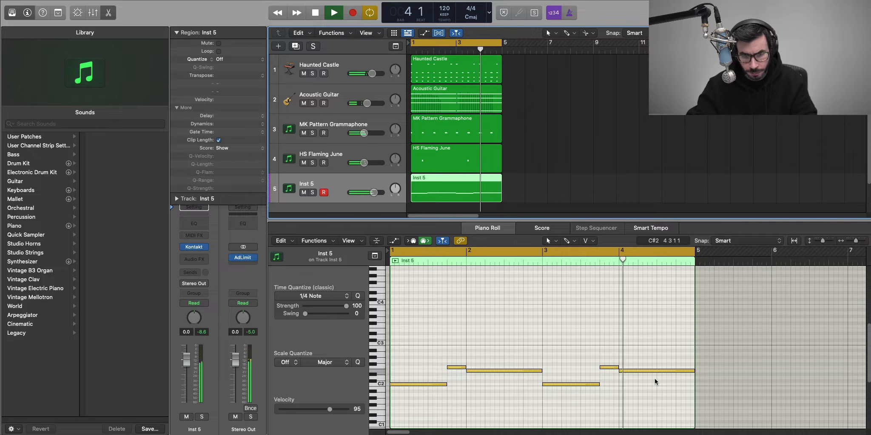
Shorten the last E2 note to two beats and add a two-beat D2 note up to the region's end
{"action": "key", "text": "space"}
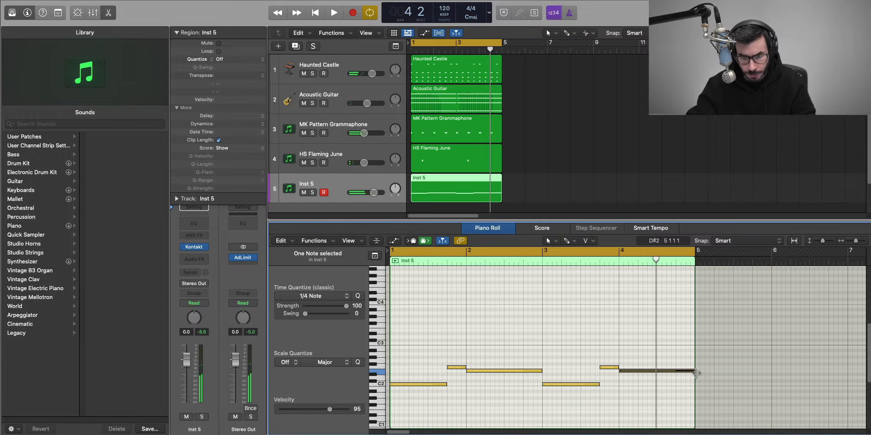
{"action": "left_click_drag", "start_coordinate": [694, 370], "coordinate": [674, 379]}
{"action": "key", "text": "space"}
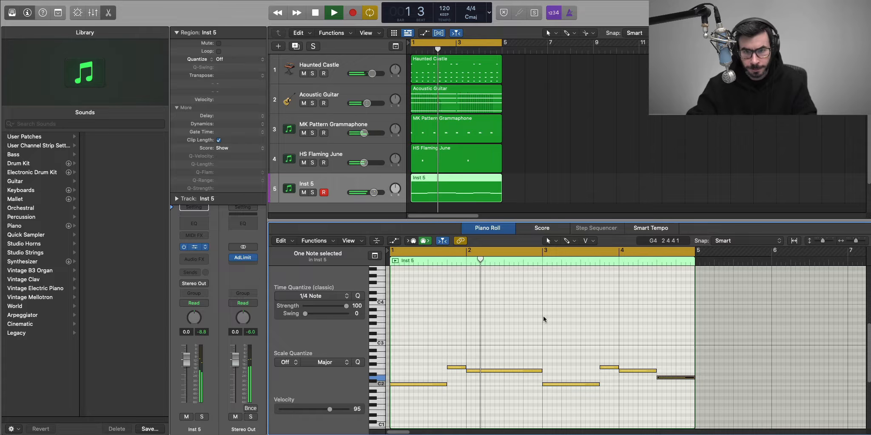
Close the Piano Roll and set Inst 5's volume to -3.6 dB and its pan to +5
{"action": "key", "text": "v"}
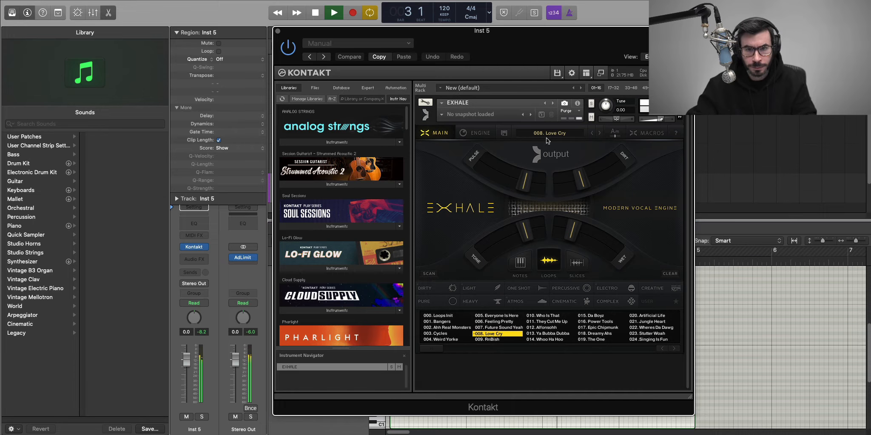
{"action": "left_click", "coordinate": [277, 32]}
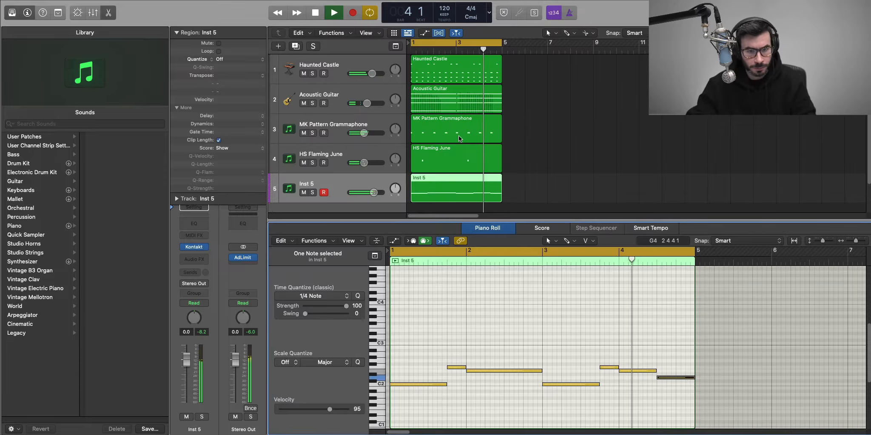
{"action": "key", "text": "e"}
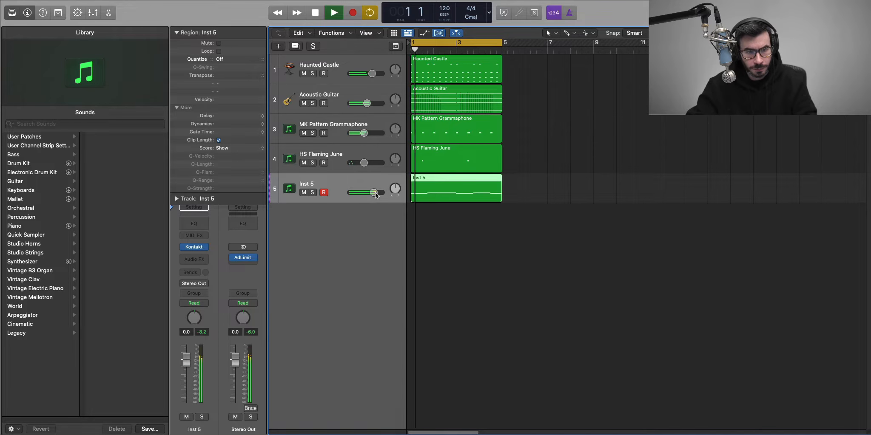
{"action": "mouse_move", "coordinate": [373, 193]}
{"action": "left_mouse_down"}
{"action": "mouse_move", "coordinate": [363, 193]}
{"action": "mouse_move", "coordinate": [395, 186]}
{"action": "mouse_move", "coordinate": [375, 195]}
{"action": "left_mouse_up"}
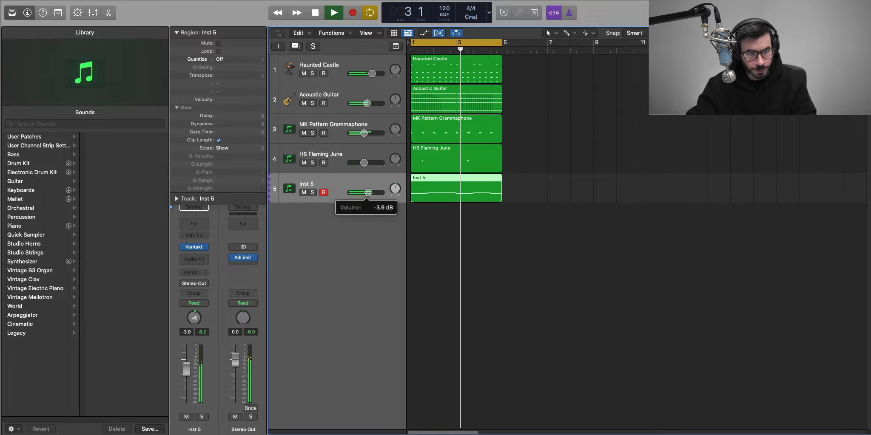
{"action": "key", "text": "space"}
Add a sixth track duplicating Inst 5's Kontakt EXHALE setup and choose the Slices preset 105. Lil Sad
{"action": "key", "text": "alt+super+n"}
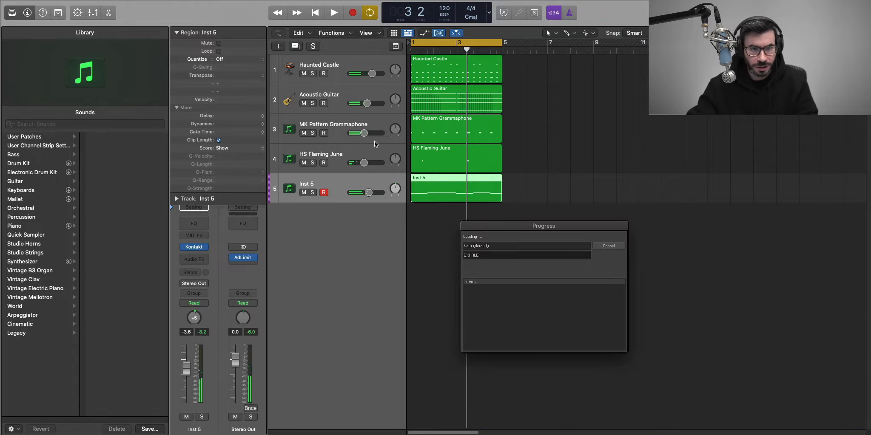
{"action": "key", "text": "Return"}
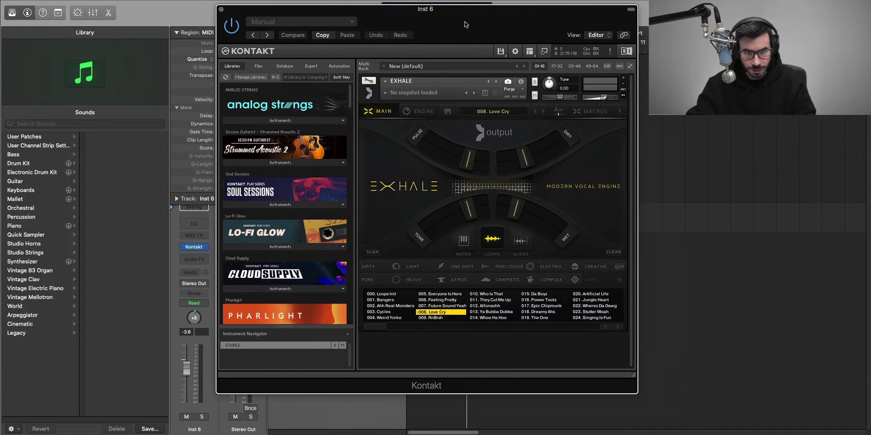
{"action": "left_click_drag", "start_coordinate": [464, 20], "coordinate": [488, 41]}
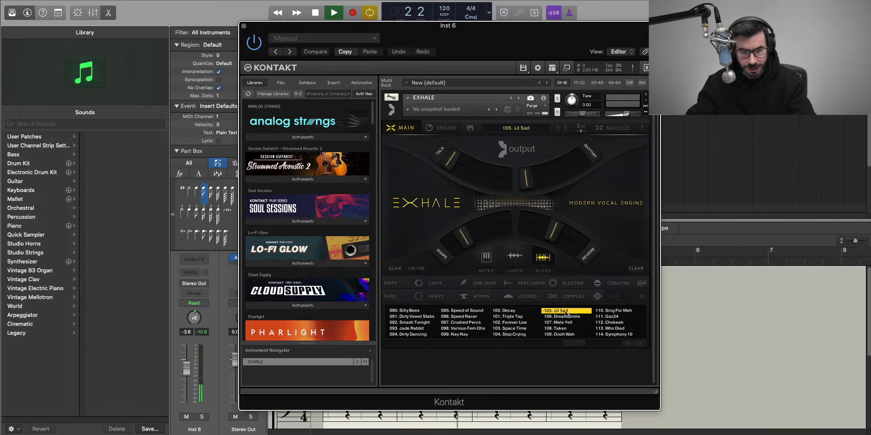
Set the key of EXHALE's Lil Sad preset to Am and close the Kontakt window
{"action": "key", "text": "space"}
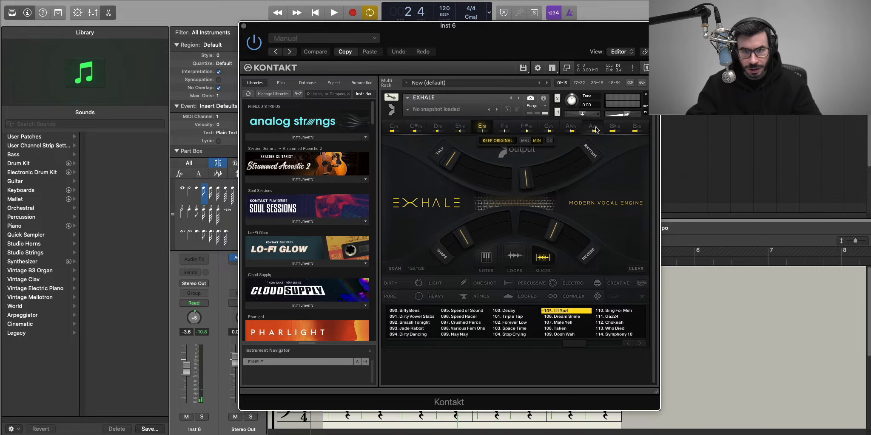
{"action": "left_click", "coordinate": [595, 129]}
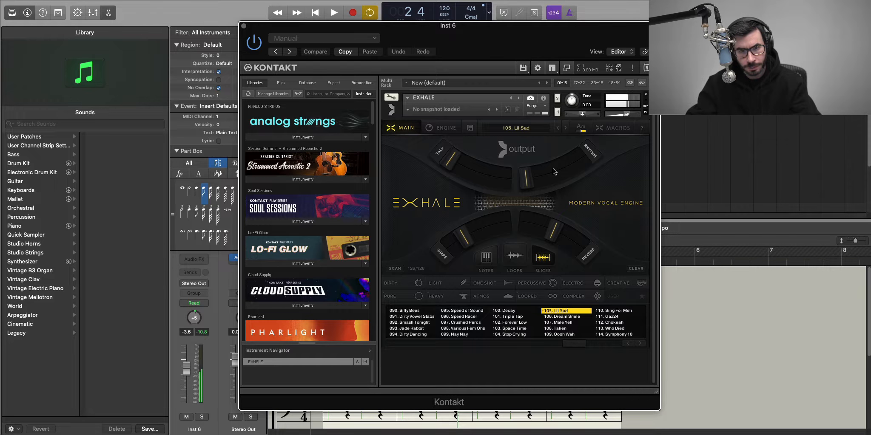
{"action": "left_click", "coordinate": [243, 26]}
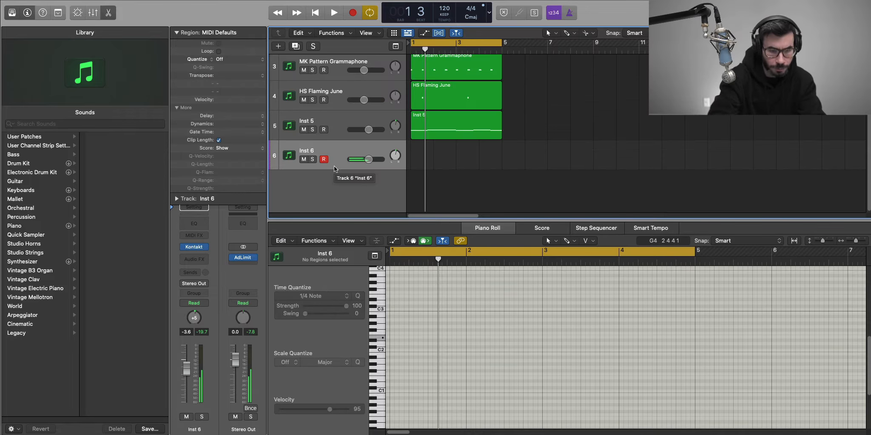
Record vocal slice notes at bars 1 and 3 on Inst 6 and extend the recorded region to four bars
{"action": "key", "text": "r"}
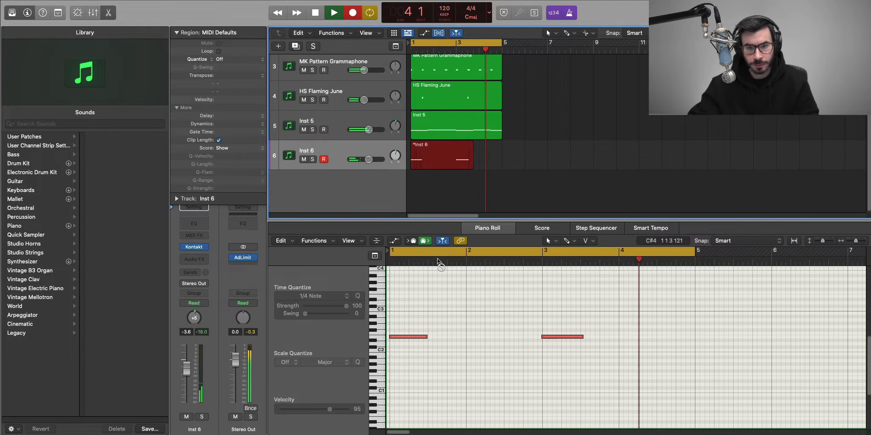
{"action": "key", "text": "space"}
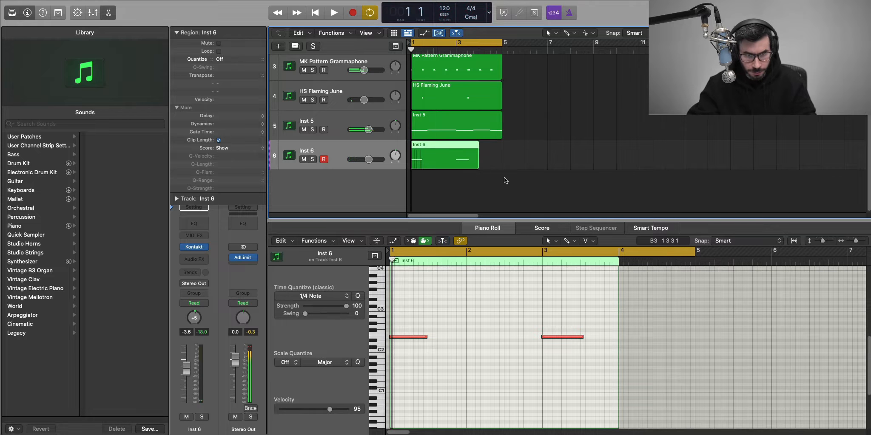
{"action": "left_click_drag", "start_coordinate": [480, 165], "coordinate": [501, 168]}
Align both recorded Inst 6 notes to the starts of bars 1 and 3 and lengthen them to about one bar
{"action": "left_click", "coordinate": [518, 332]}
{"action": "key", "text": "super+a"}
{"action": "key", "text": "space"}
{"action": "left_click_drag", "start_coordinate": [648, 383], "coordinate": [466, 336]}
{"action": "key", "text": "space"}
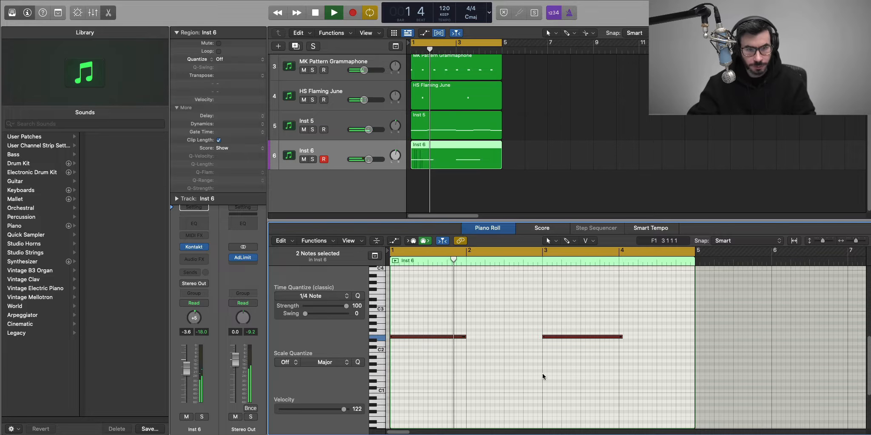
Pan Inst 6 to +11 and Inst 5 slightly left, and set Inst 6's volume to -4.7 dB
{"action": "key", "text": "e"}
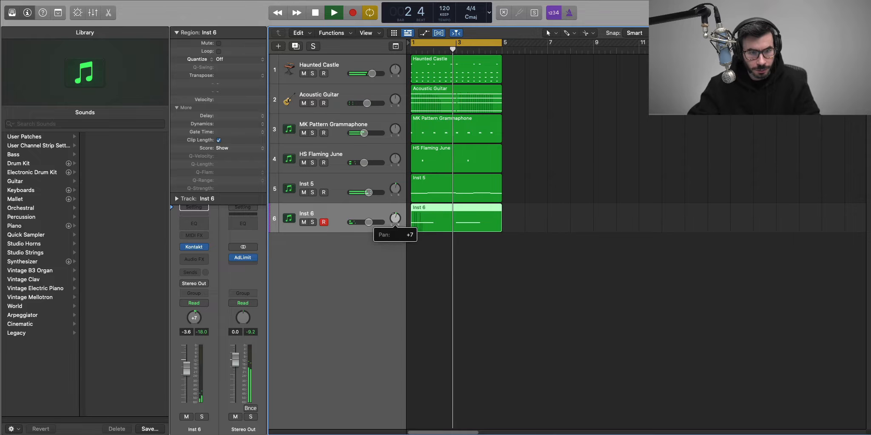
{"action": "left_click_drag", "start_coordinate": [395, 188], "coordinate": [395, 191]}
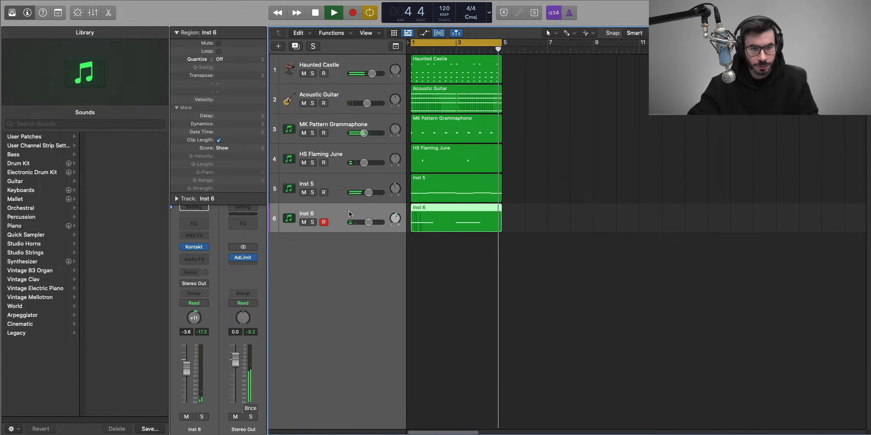
{"action": "left_click_drag", "start_coordinate": [369, 222], "coordinate": [367, 222]}
Raise the project tempo to 131 and on to 175 BPM, playing the loop at each tempo
{"action": "key", "text": "space"}
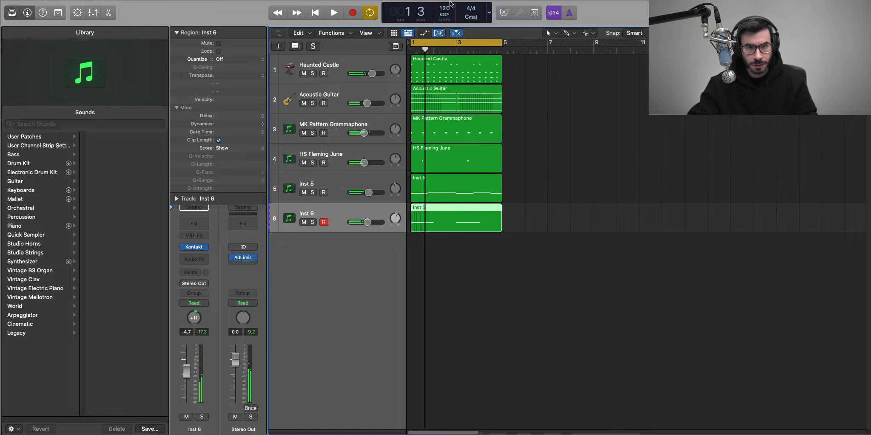
{"action": "key", "text": "space"}
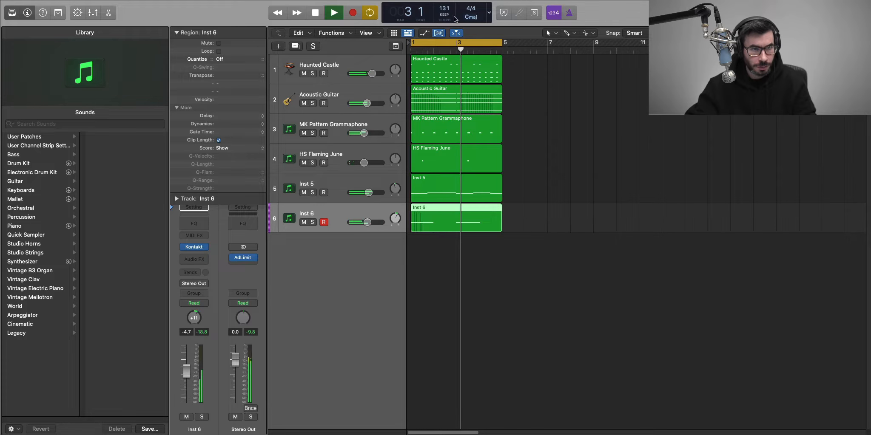
{"action": "key", "text": "space"}
{"action": "key", "text": "space"}
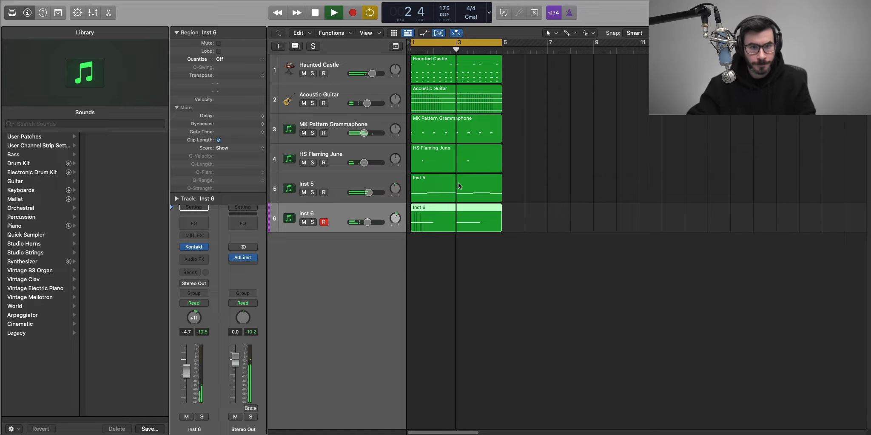
Lower the volume of Inst 6 to -5.3 dB while the loop plays
{"action": "key", "text": "super+Left"}
{"action": "mouse_move", "coordinate": [367, 222]}
{"action": "left_click", "coordinate": [521, 255], "text": "ctrl+alt"}
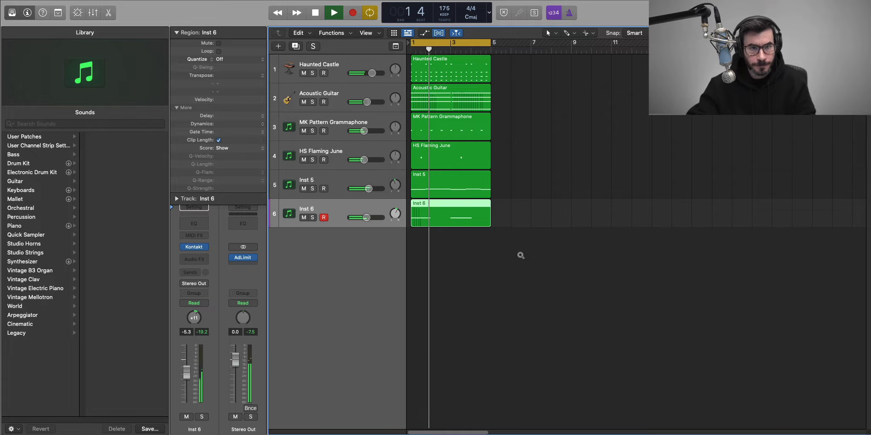
{"action": "left_click", "coordinate": [521, 256], "text": "ctrl+alt"}
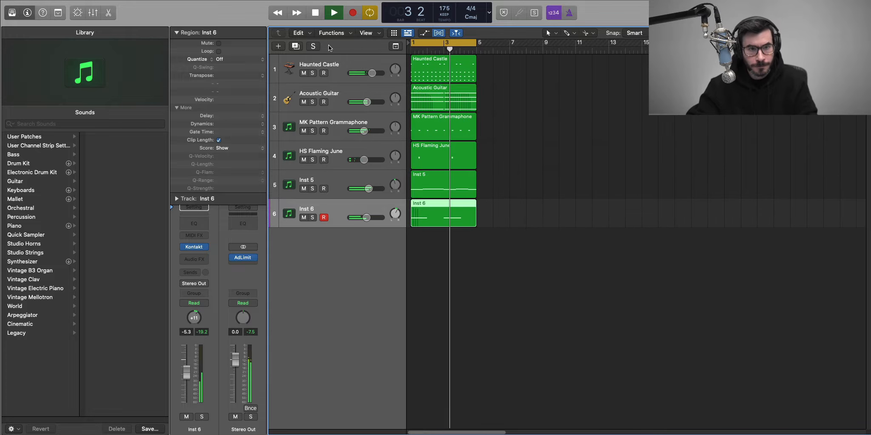
Stop playback and group the five tracks from Haunted Castle through Inst 5 into a summing track stack
{"action": "key", "text": "space"}
{"action": "mouse_move", "coordinate": [367, 78]}
{"action": "left_click", "coordinate": [340, 186]}
{"action": "left_click", "coordinate": [343, 64], "text": "shift"}
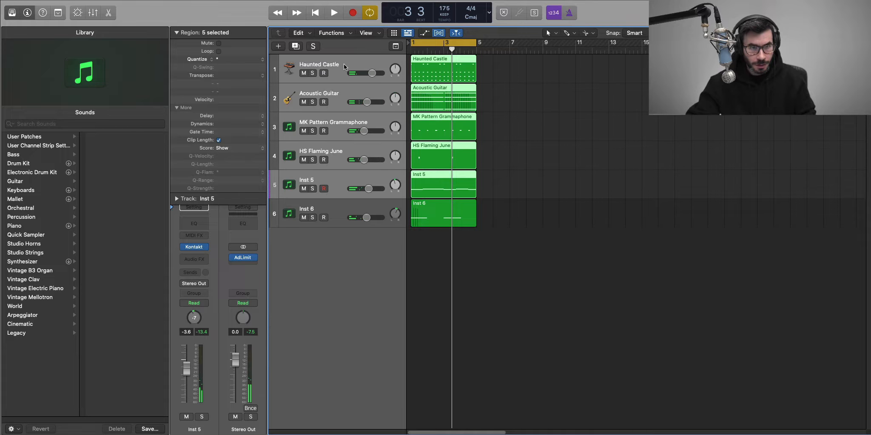
{"action": "key", "text": "super+shift+d"}
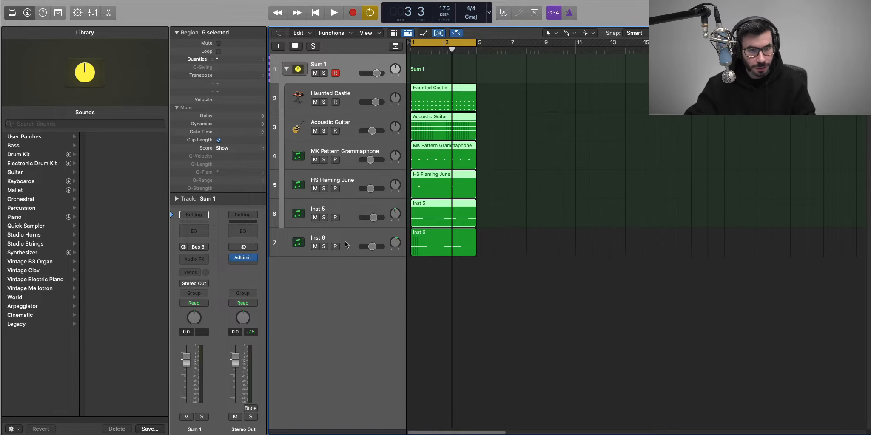
Insert a stereo Flanger on the Sum 1 stack and load its High Spheres preset while playing the loop
{"action": "mouse_move", "coordinate": [347, 245]}
{"action": "left_mouse_down"}
{"action": "mouse_move", "coordinate": [351, 207]}
{"action": "mouse_move", "coordinate": [351, 248]}
{"action": "left_mouse_up"}
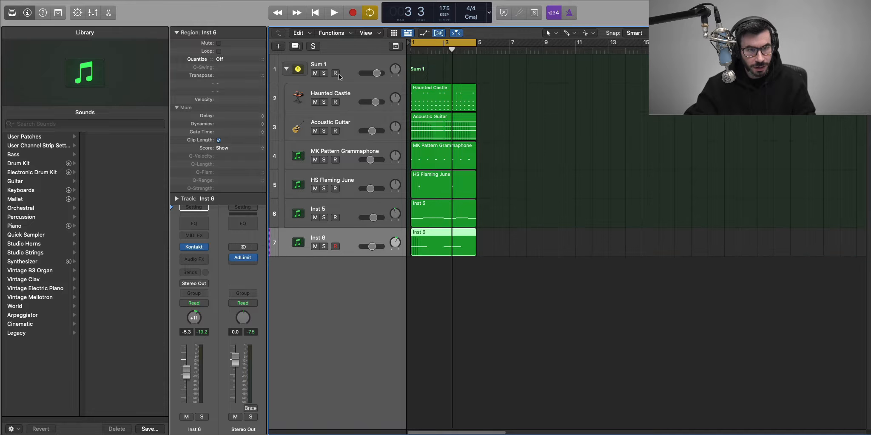
{"action": "left_click", "coordinate": [336, 74]}
{"action": "left_click", "coordinate": [206, 257]}
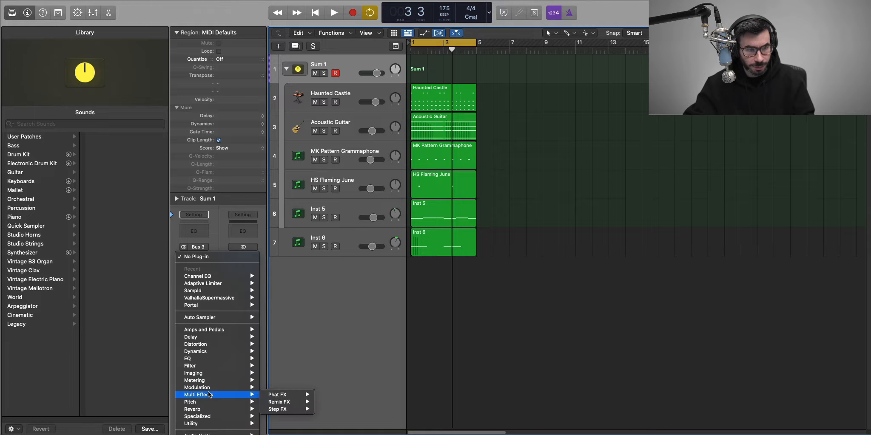
{"action": "mouse_move", "coordinate": [225, 388]}
{"action": "mouse_move", "coordinate": [286, 403]}
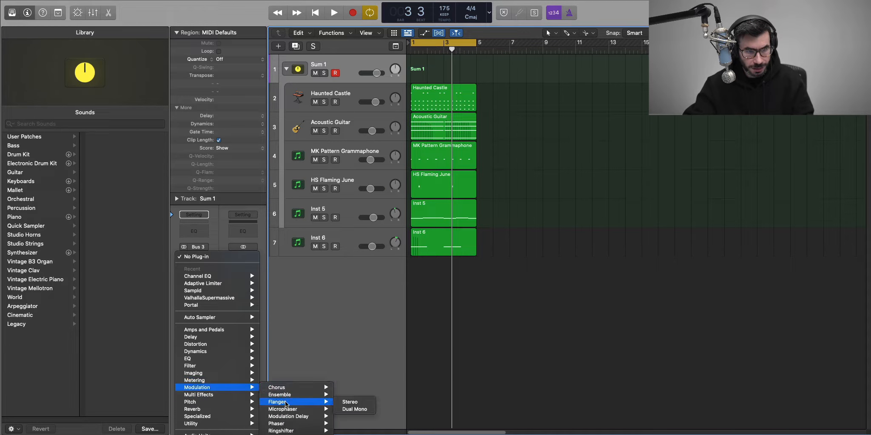
{"action": "left_click", "coordinate": [349, 402]}
{"action": "key", "text": "space"}
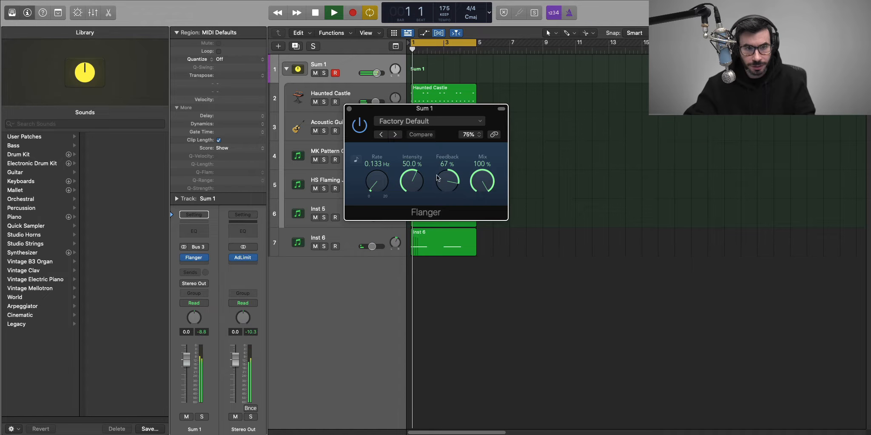
{"action": "left_click", "coordinate": [395, 135]}
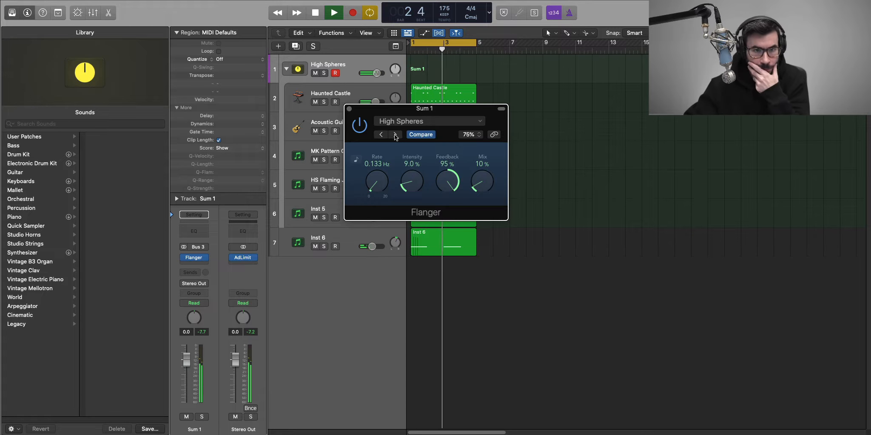
{"action": "left_click", "coordinate": [349, 110]}
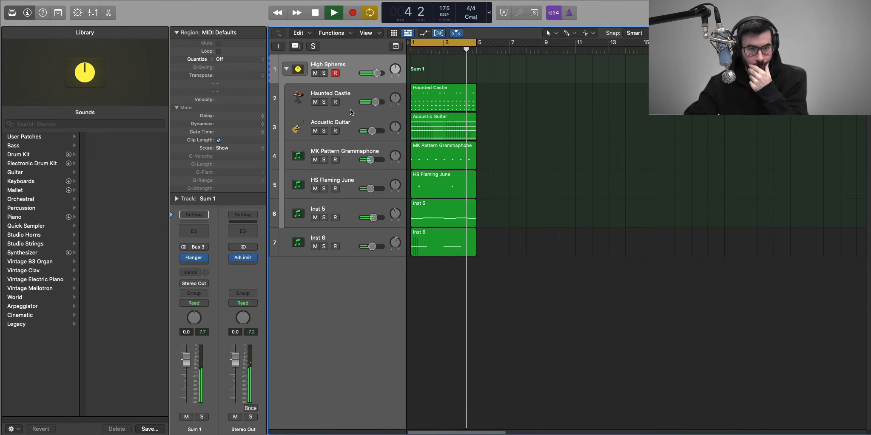
{"action": "key", "text": "space"}
Insert the Space Designer reverb after the Flanger on the stack and play the loop through it
{"action": "left_click", "coordinate": [198, 261]}
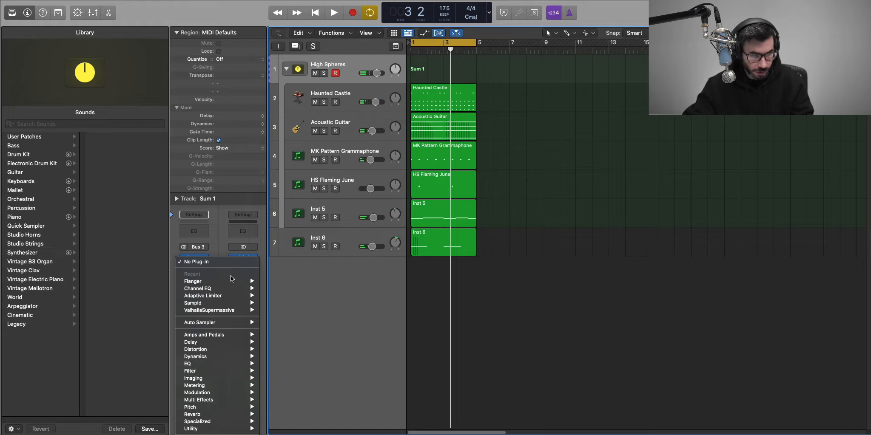
{"action": "mouse_move", "coordinate": [215, 415]}
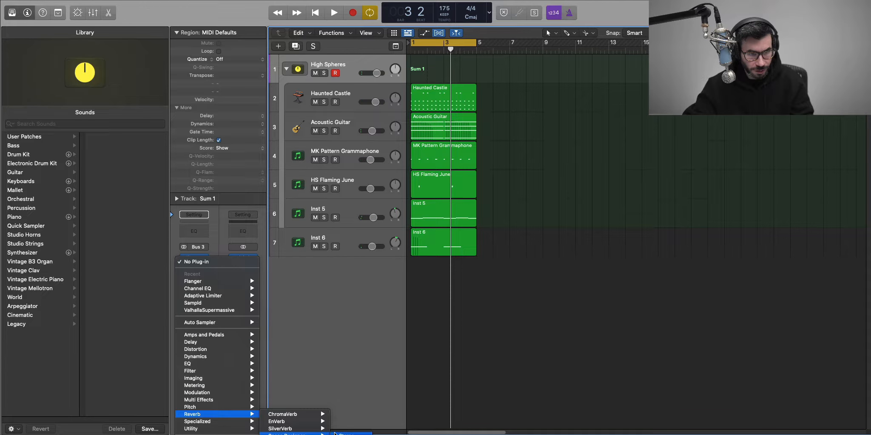
{"action": "left_click", "coordinate": [335, 434]}
{"action": "key", "text": "space"}
{"action": "left_click_drag", "start_coordinate": [501, 80], "coordinate": [492, 75]}
{"action": "left_click", "coordinate": [356, 69]}
{"action": "left_click", "coordinate": [388, 84]}
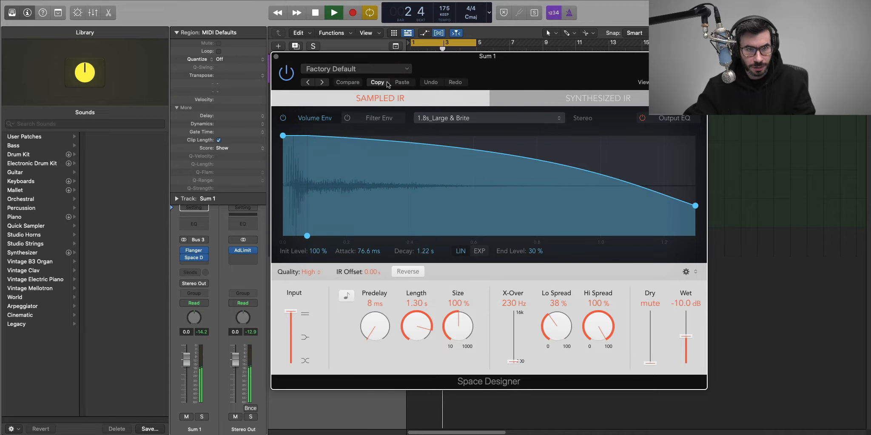
Audition Space Designer's large Warped Spaces presets and settle on 03.1s Spaces In Between
{"action": "left_click", "coordinate": [385, 69]}
{"action": "mouse_move", "coordinate": [451, 227]}
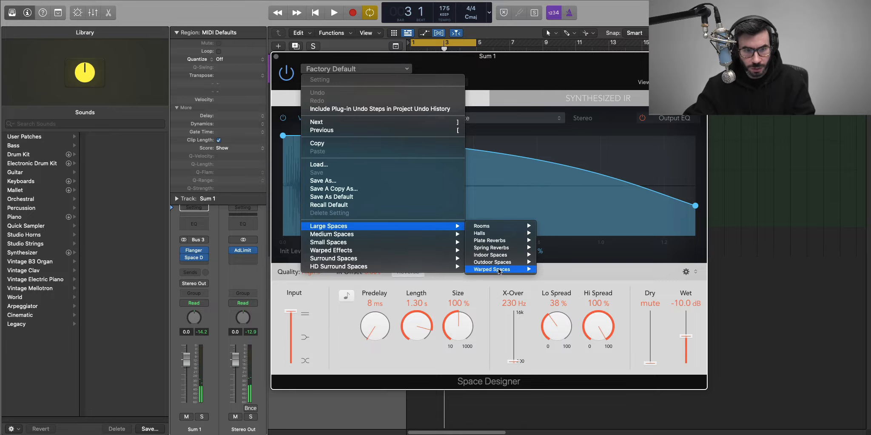
{"action": "mouse_move", "coordinate": [499, 270]}
{"action": "left_click", "coordinate": [570, 269]}
{"action": "key", "text": "space"}
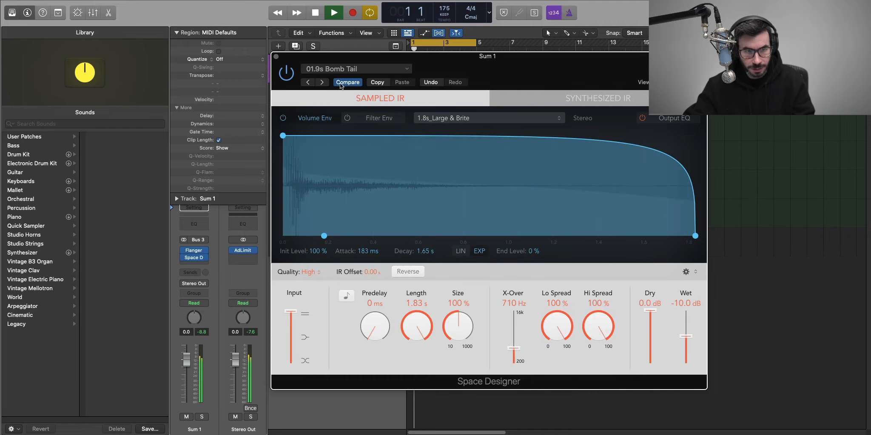
{"action": "left_click", "coordinate": [322, 82]}
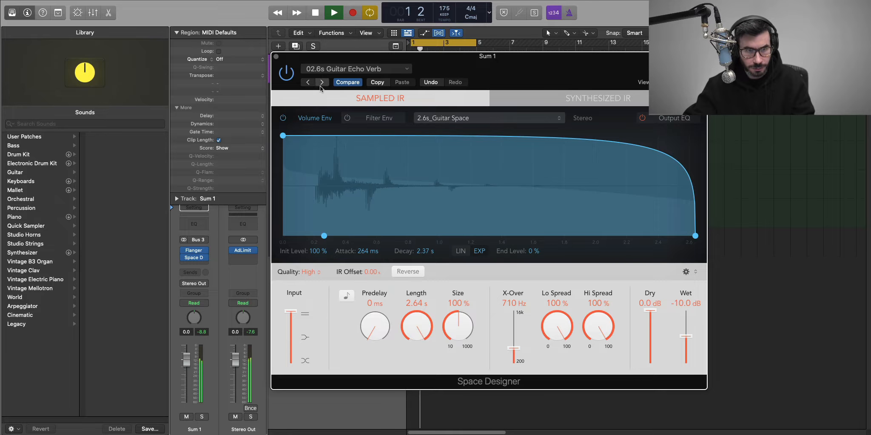
{"action": "left_click", "coordinate": [322, 83]}
{"action": "left_click", "coordinate": [322, 82]}
{"action": "left_click", "coordinate": [322, 82]}
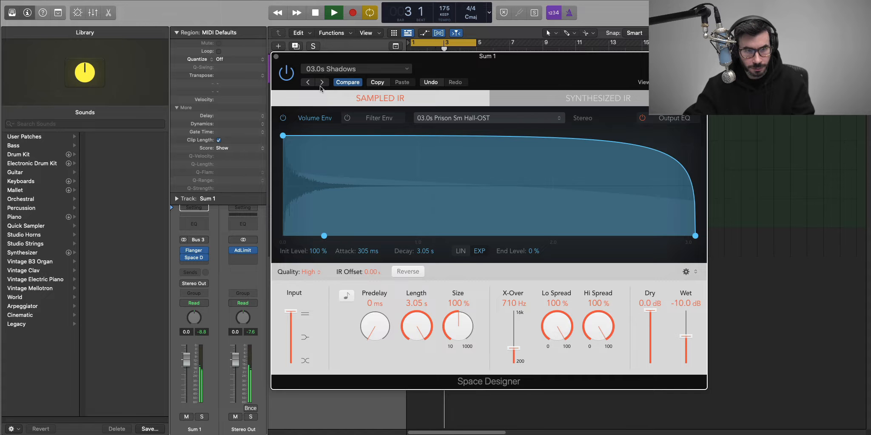
{"action": "left_click", "coordinate": [322, 82]}
{"action": "left_click", "coordinate": [321, 82]}
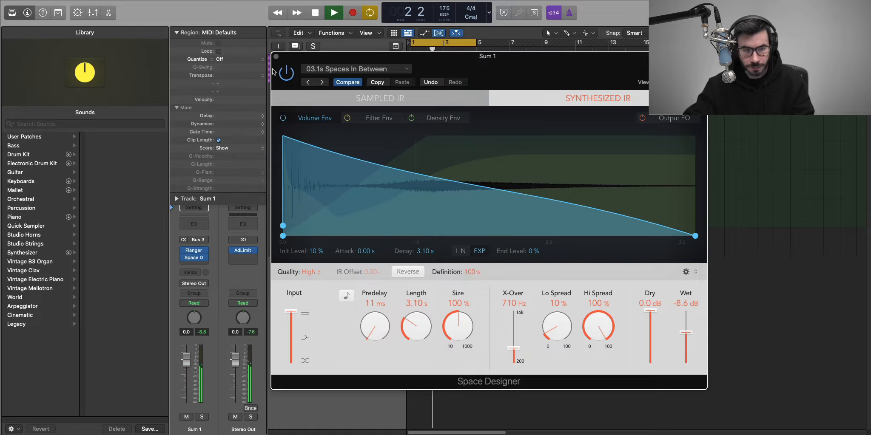
{"action": "left_click", "coordinate": [275, 56]}
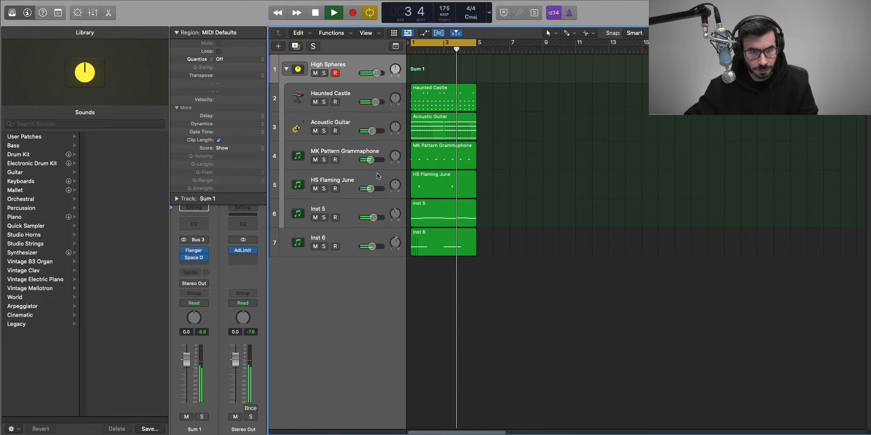
{"action": "key", "text": "space"}
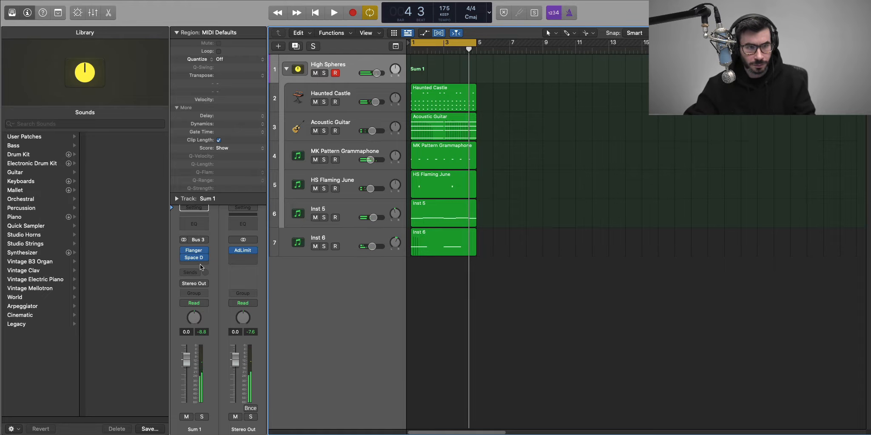
Add a Channel EQ to the stack with a 48 dB/Oct low cut at 244 Hz and a high cut between 4 and 5 kHz
{"action": "left_click", "coordinate": [194, 224]}
{"action": "left_click", "coordinate": [385, 154]}
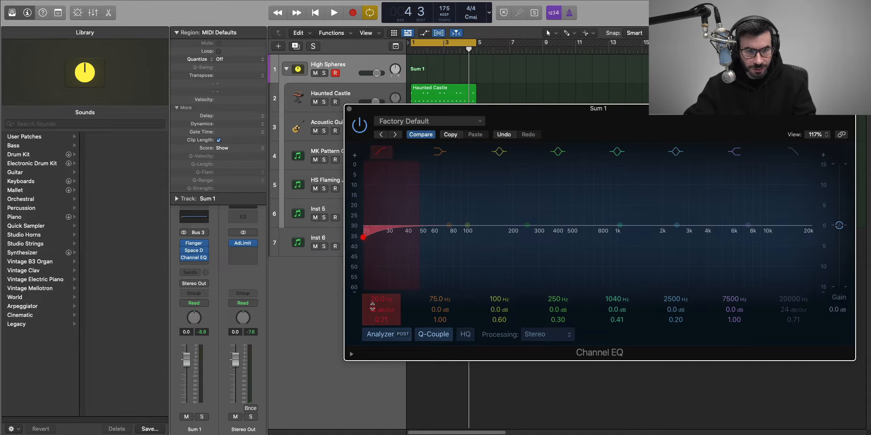
{"action": "key", "text": "space"}
{"action": "left_click_drag", "start_coordinate": [373, 306], "coordinate": [373, 275]}
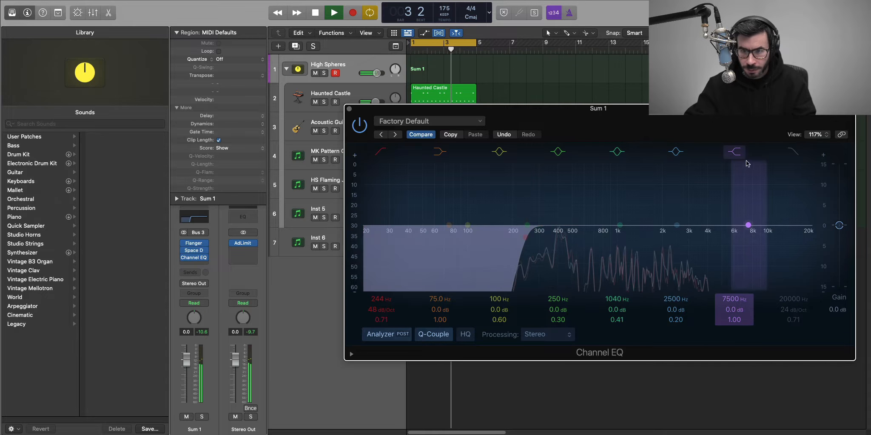
{"action": "left_click", "coordinate": [800, 154]}
{"action": "left_click_drag", "start_coordinate": [799, 225], "coordinate": [721, 237]}
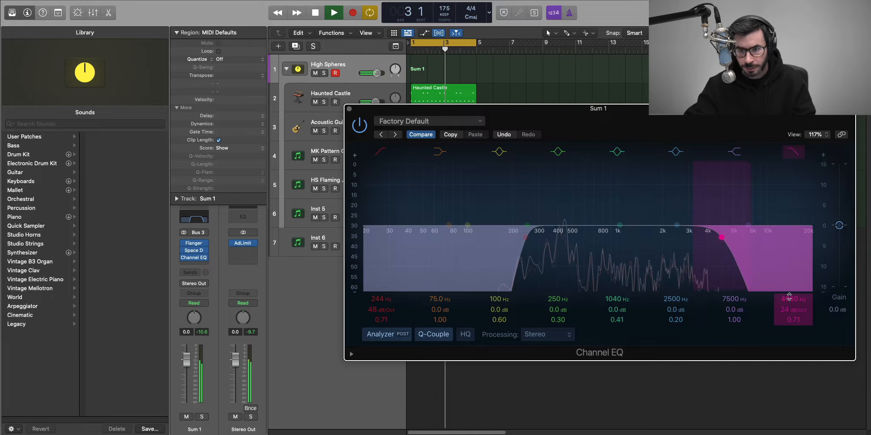
{"action": "left_click", "coordinate": [350, 110]}
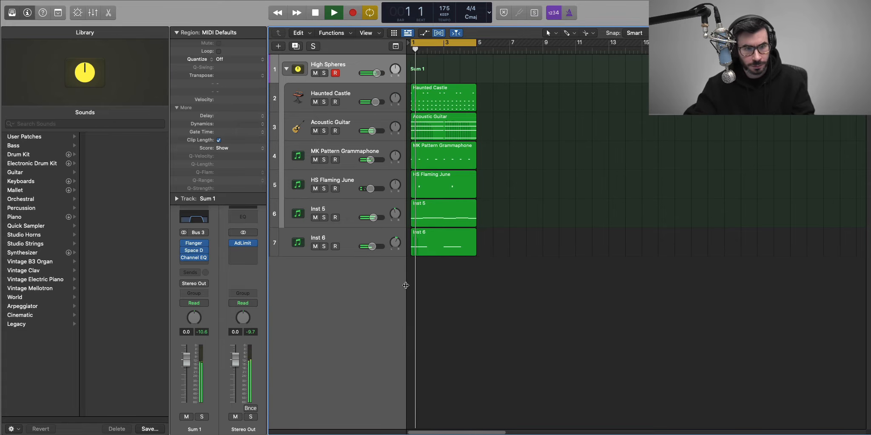
Select Inst 6 and play the loop briefly to hear it against the processed stack
{"action": "left_click_drag", "start_coordinate": [359, 237], "coordinate": [351, 289]}
{"action": "key", "text": "space"}
{"action": "key", "text": "space"}
{"action": "key", "text": "space"}
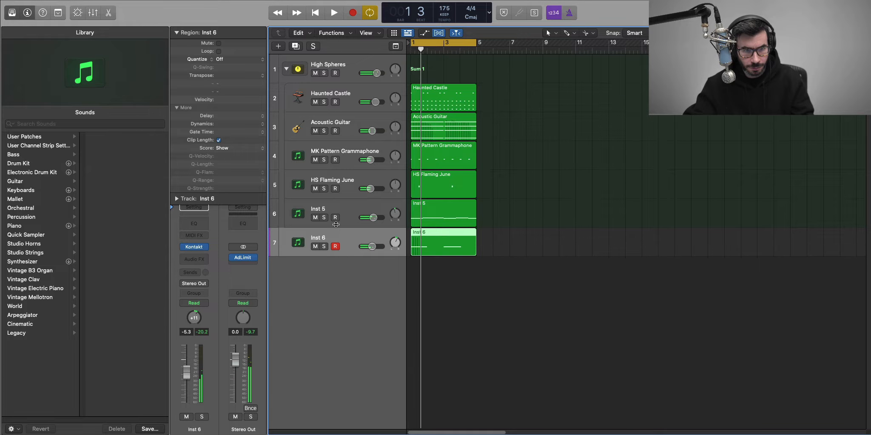
{"action": "left_click_drag", "start_coordinate": [351, 238], "coordinate": [349, 310]}
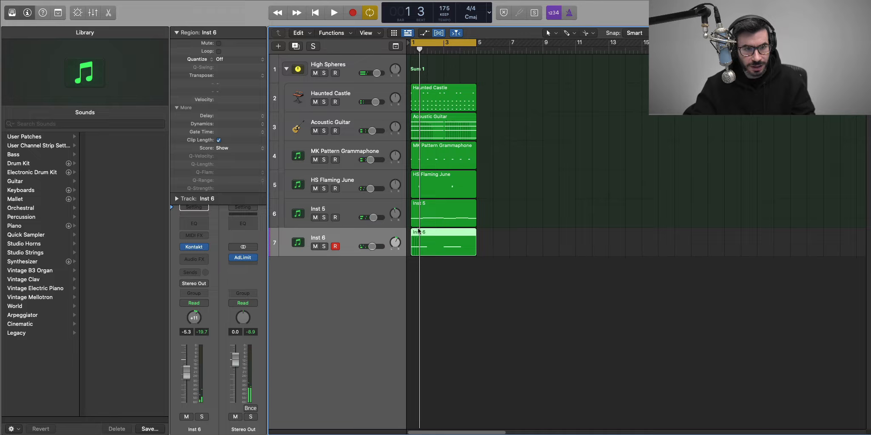
Insert HalfTime between Space Designer and Channel EQ on the High Spheres stack and play the loop through it
{"action": "left_click", "coordinate": [352, 67]}
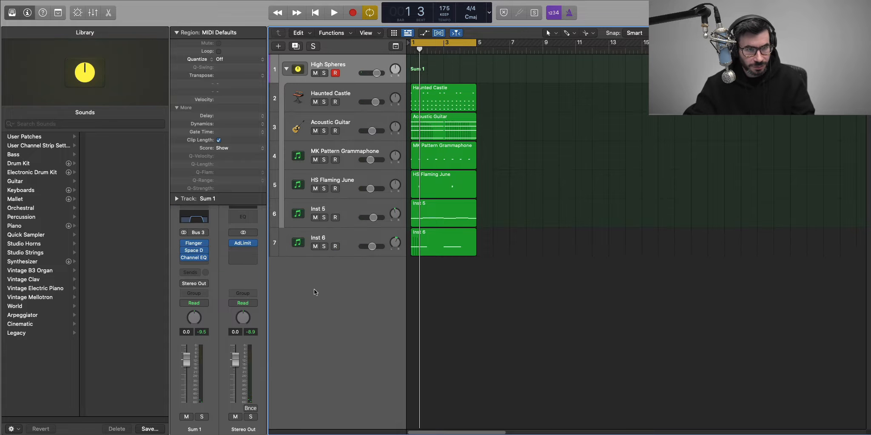
{"action": "left_click", "coordinate": [196, 255]}
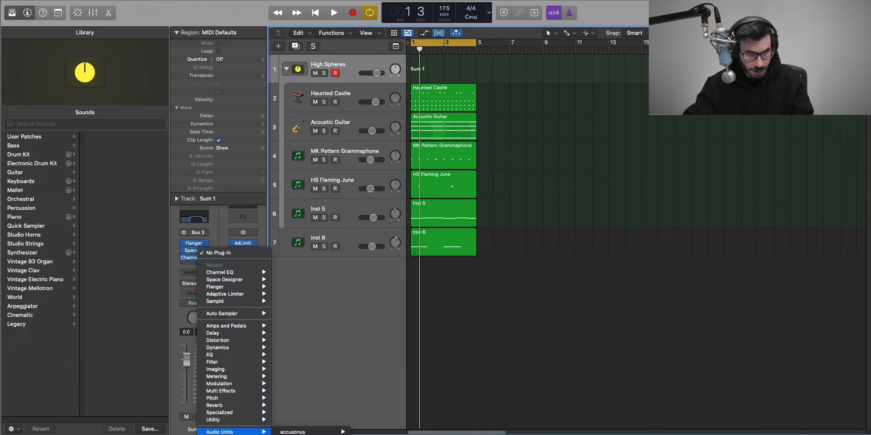
{"action": "left_click", "coordinate": [473, 297]}
{"action": "key", "text": "space"}
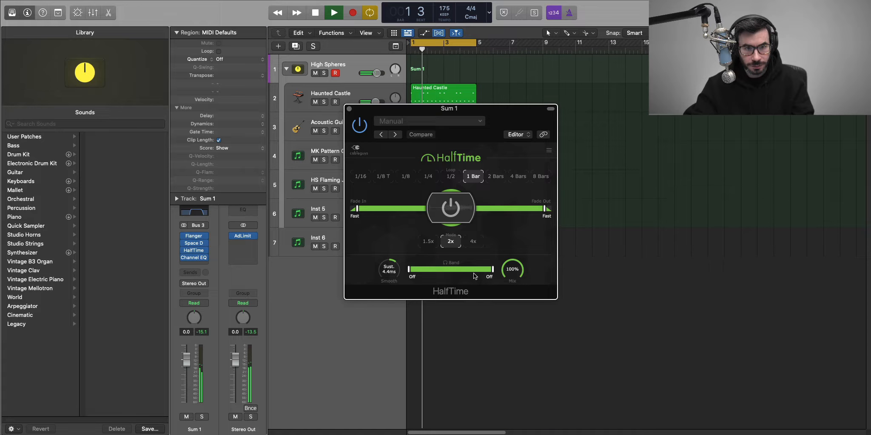
Set HalfTime to a 1/8 loop length in 1.5x mode, then bypass it and stop playback
{"action": "left_click", "coordinate": [406, 176]}
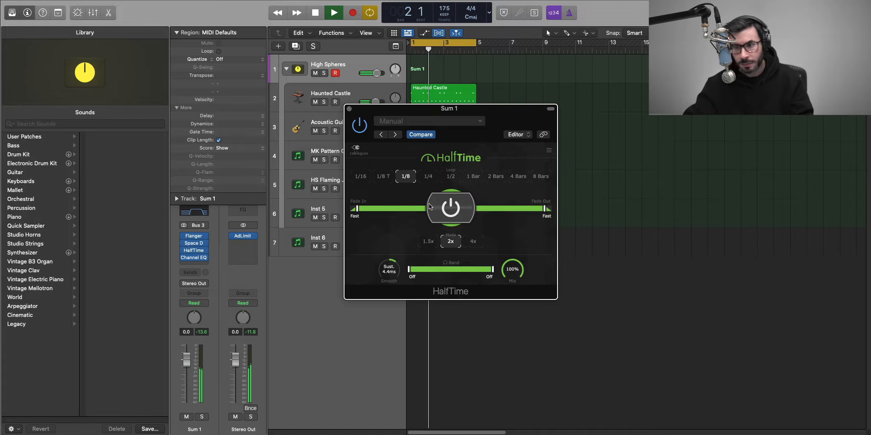
{"action": "left_click", "coordinate": [429, 242]}
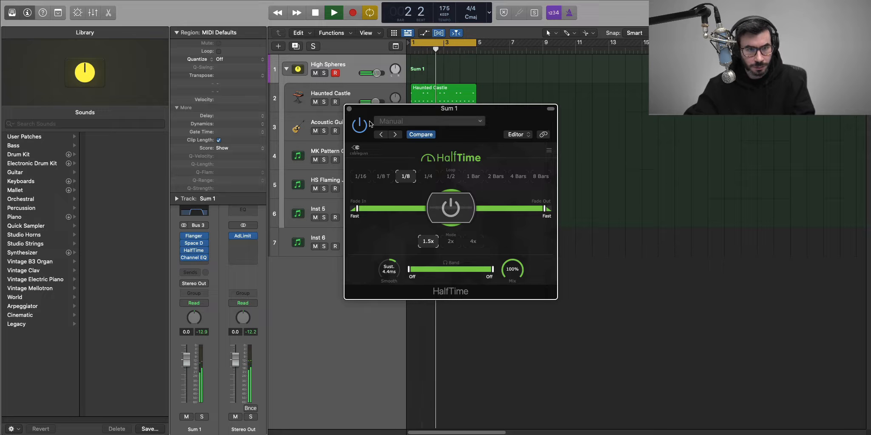
{"action": "left_click", "coordinate": [350, 109]}
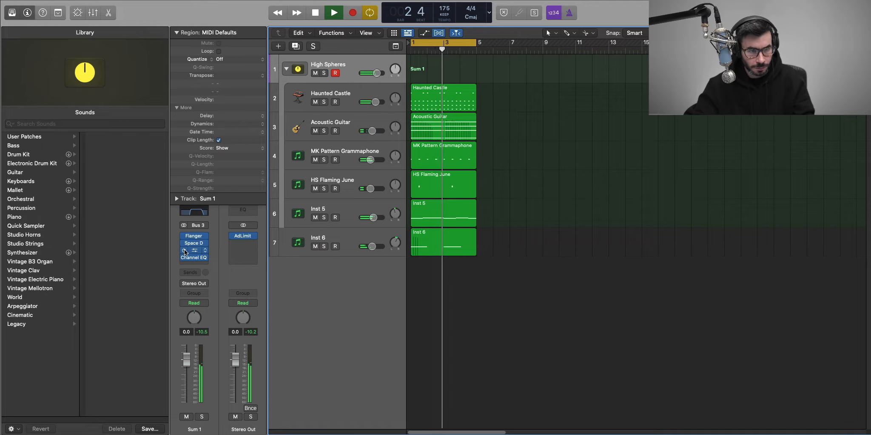
{"action": "key", "text": "space"}
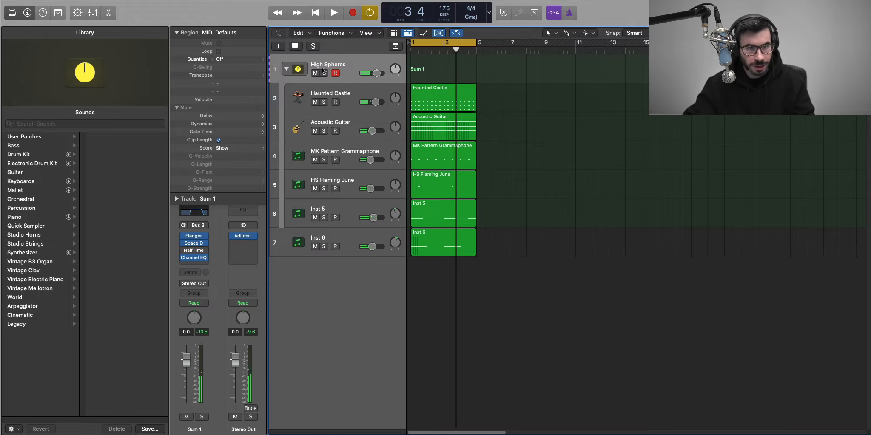
Duplicate the High Spheres stack and copy its five regions onto the duplicate's tracks, starting at bar 5
{"action": "left_click", "coordinate": [295, 47]}
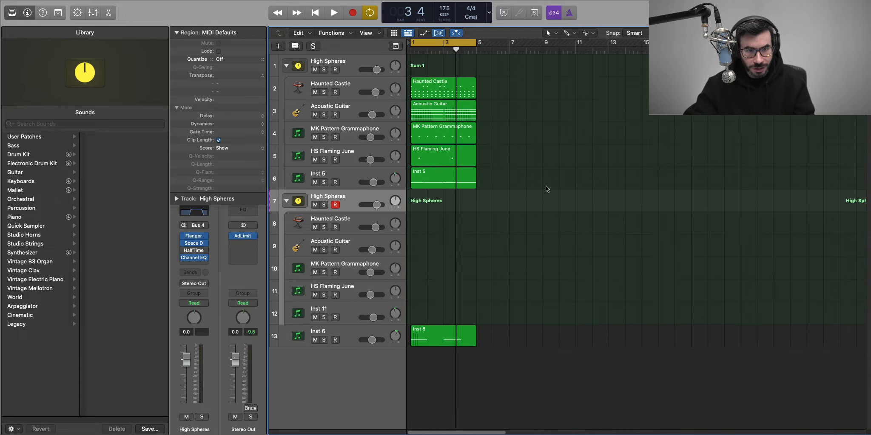
{"action": "left_click_drag", "start_coordinate": [548, 188], "coordinate": [544, 218]}
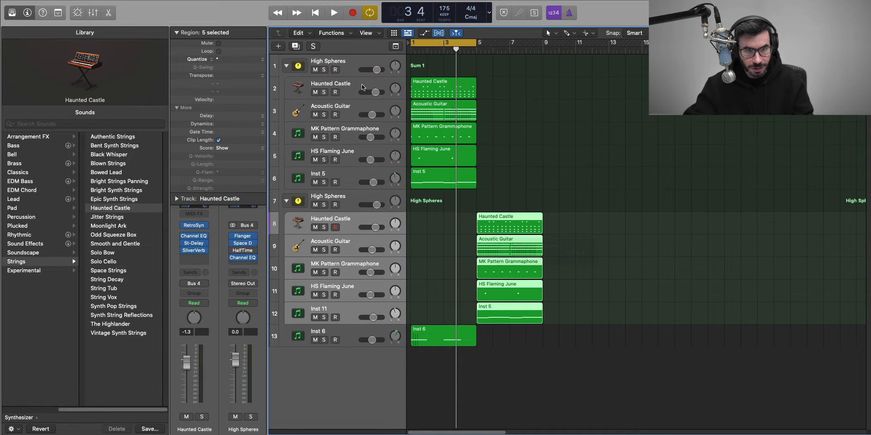
Enable HalfTime on the duplicate High Spheres stack and play a cycle over bars 1 to 9 to compare both stacks
{"action": "left_click", "coordinate": [352, 64]}
{"action": "left_click", "coordinate": [352, 204]}
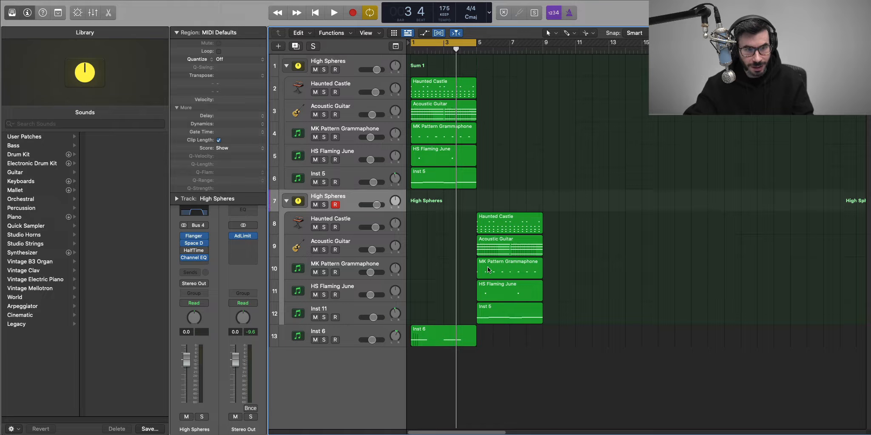
{"action": "key", "text": "super+a"}
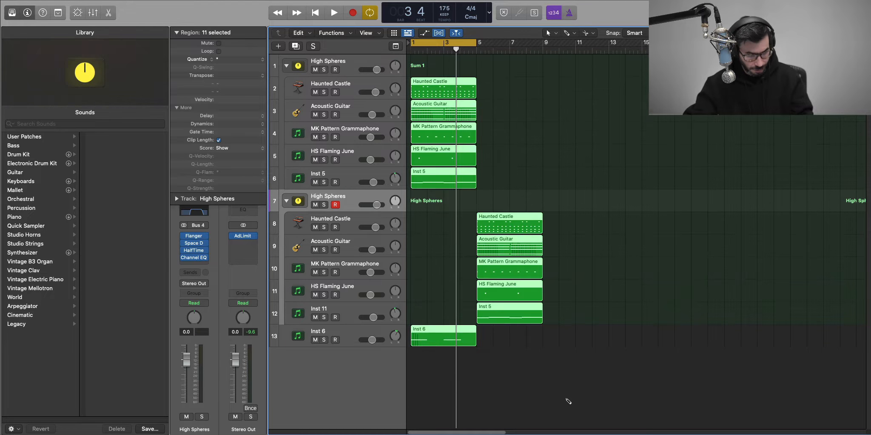
{"action": "key", "text": "space"}
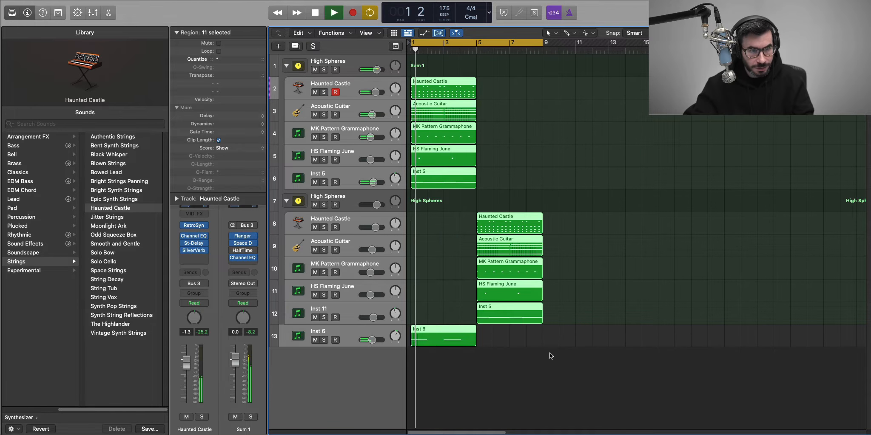
{"action": "left_click", "coordinate": [346, 74]}
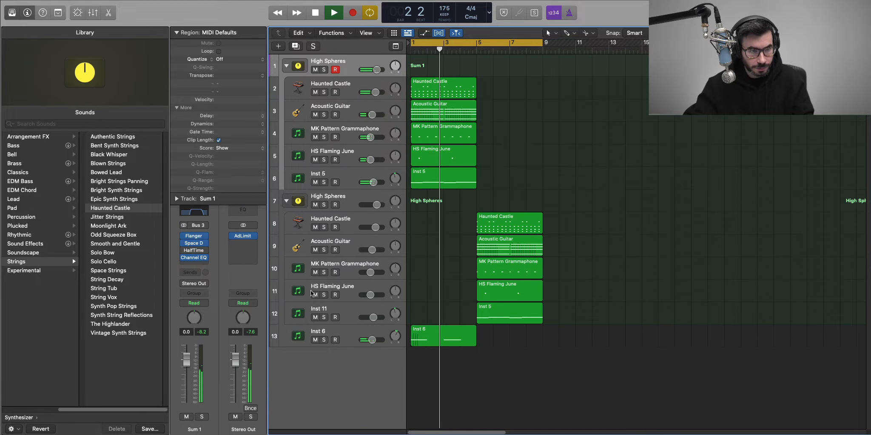
{"action": "left_click", "coordinate": [425, 202]}
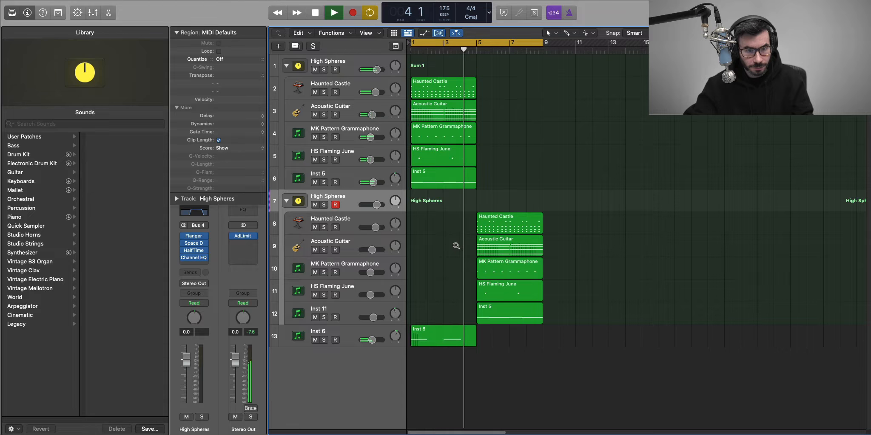
Repeat the Inst 6 region at bar 5 and lower the Inst 6 track volume to -6.4 dB
{"action": "left_click", "coordinate": [467, 334]}
{"action": "key", "text": "super+r"}
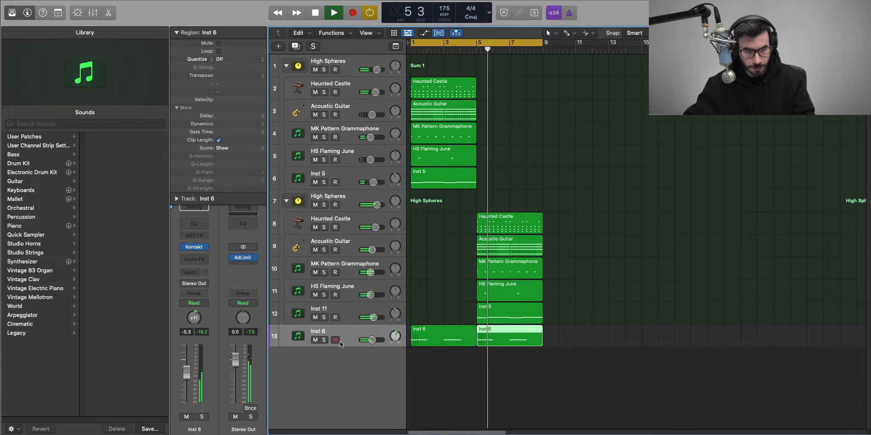
{"action": "left_click_drag", "start_coordinate": [373, 340], "coordinate": [369, 340]}
{"action": "key", "text": "ctrl+alt+Up"}
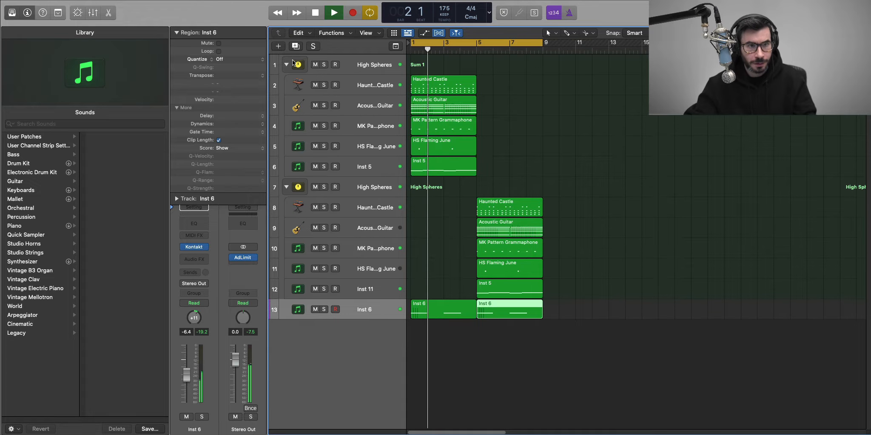
Create a new software instrument track, load the 20 Min Drum Kit user patch, and expand its drum tracks
{"action": "key", "text": "alt+super+n"}
{"action": "key", "text": "Return"}
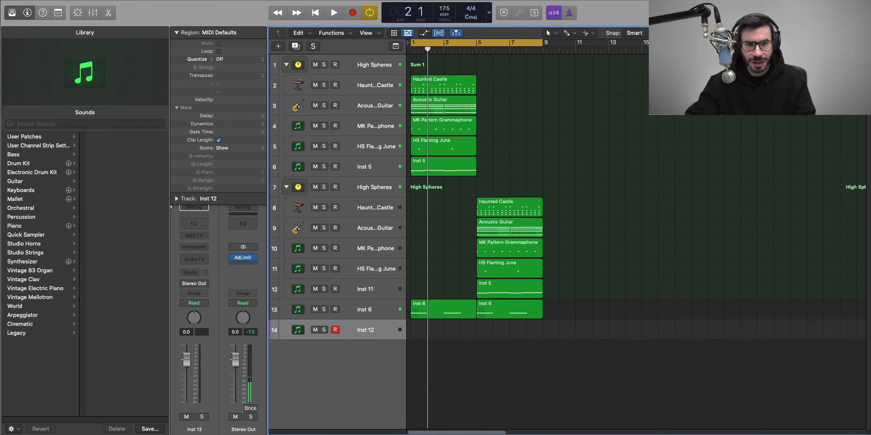
{"action": "left_click", "coordinate": [33, 136]}
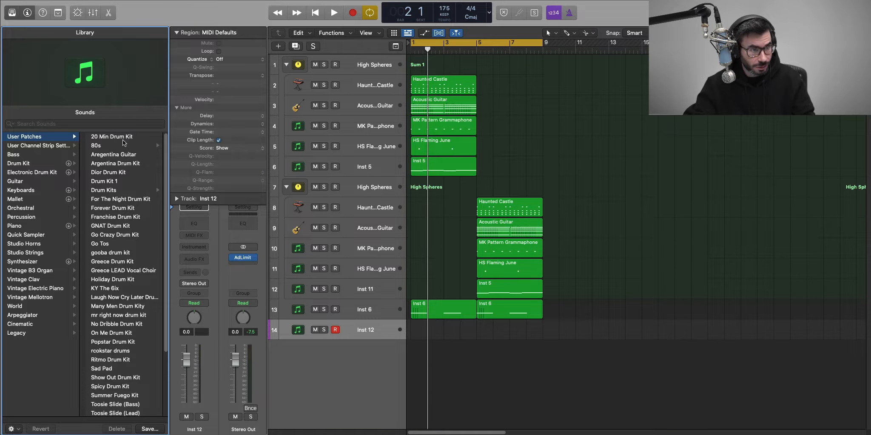
{"action": "left_click", "coordinate": [13, 14]}
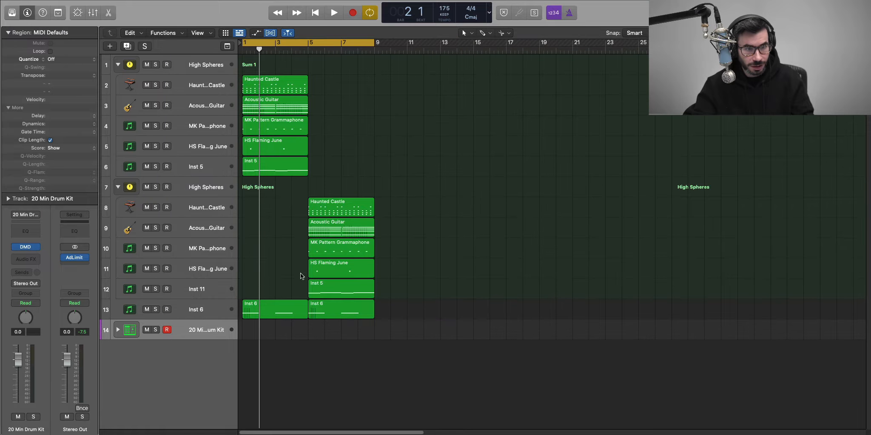
{"action": "left_click", "coordinate": [119, 330]}
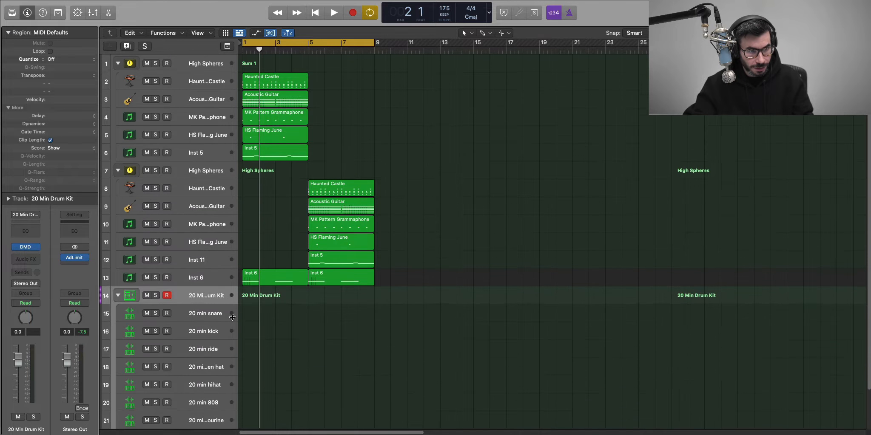
Set the cycle range to bars 5 to 9 and play that section briefly
{"action": "left_click", "coordinate": [350, 40]}
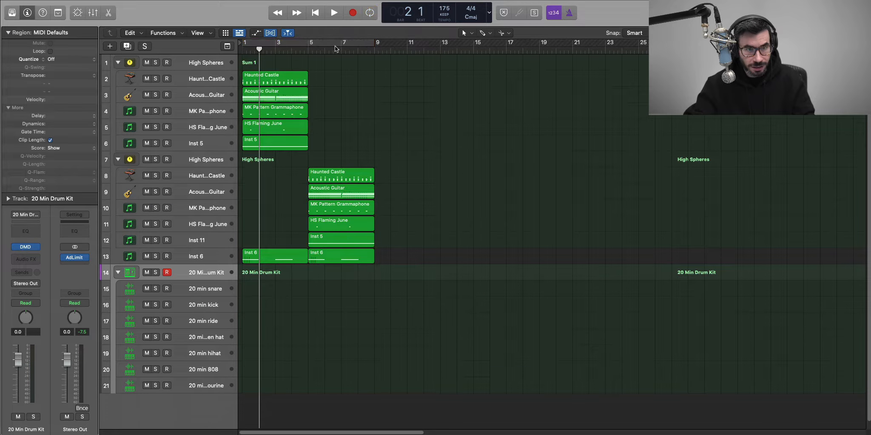
{"action": "left_click_drag", "start_coordinate": [315, 46], "coordinate": [374, 46]}
{"action": "key", "text": "space"}
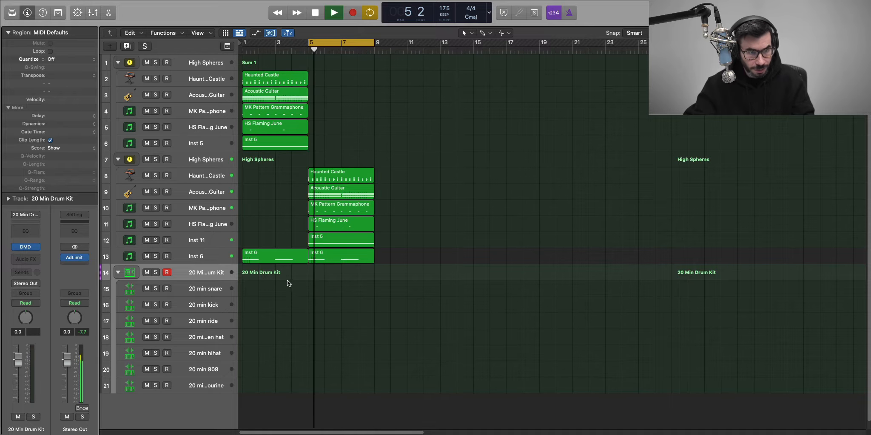
{"action": "key", "text": "space"}
Create a pattern region at bar 5 on the 20 min snare track and program its snare hits during playback
{"action": "right_click", "coordinate": [317, 290]}
{"action": "left_click", "coordinate": [333, 299]}
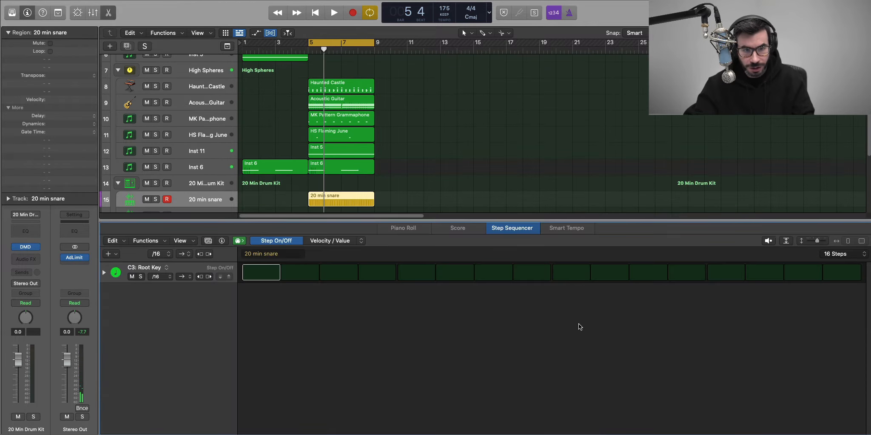
{"action": "key", "text": "space"}
{"action": "key", "text": "x"}
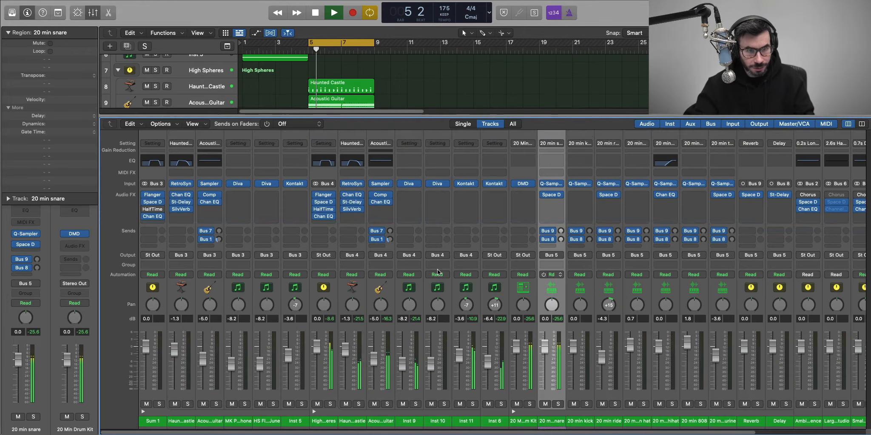
{"action": "key", "text": "x"}
Lower the 20 min snare volume to -5.0 dB and play the track soloed
{"action": "left_click_drag", "start_coordinate": [17, 360], "coordinate": [21, 374]}
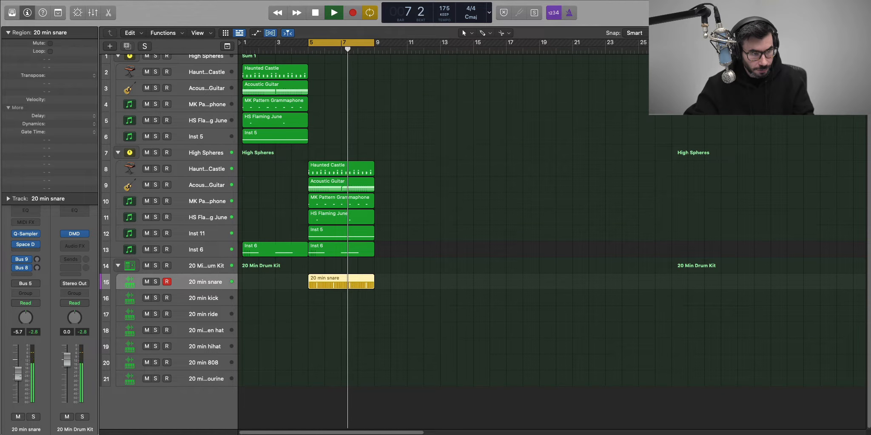
{"action": "key", "text": "space"}
{"action": "left_click", "coordinate": [26, 251]}
{"action": "mouse_move", "coordinate": [70, 330]}
{"action": "left_click", "coordinate": [34, 282]}
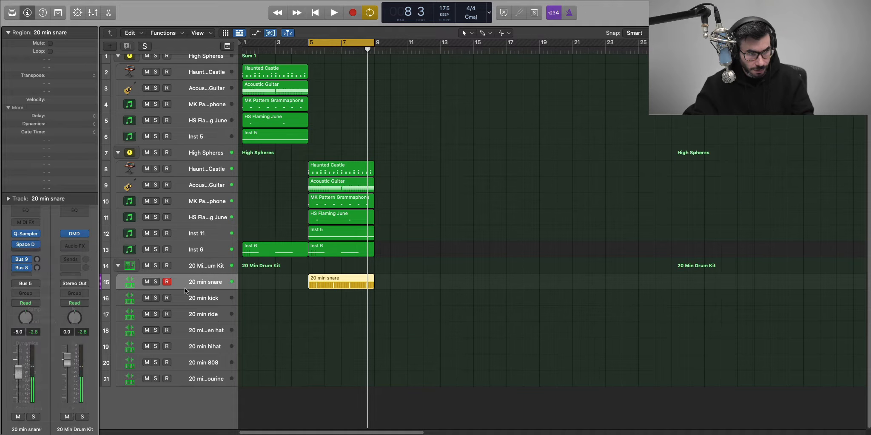
{"action": "left_click", "coordinate": [155, 282]}
{"action": "key", "text": "space"}
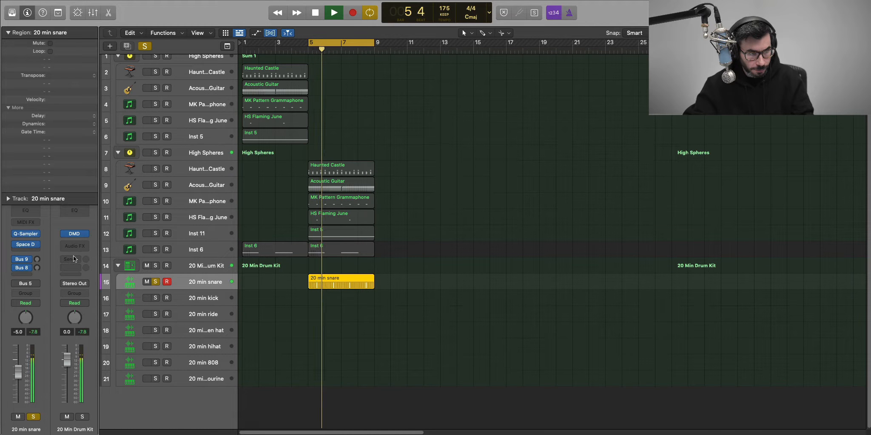
{"action": "key", "text": "space"}
Insert duckout after Space Designer on the 20 min snare, using Pump mode with shape 2, time 4 and mix 45.9
{"action": "left_click", "coordinate": [31, 250]}
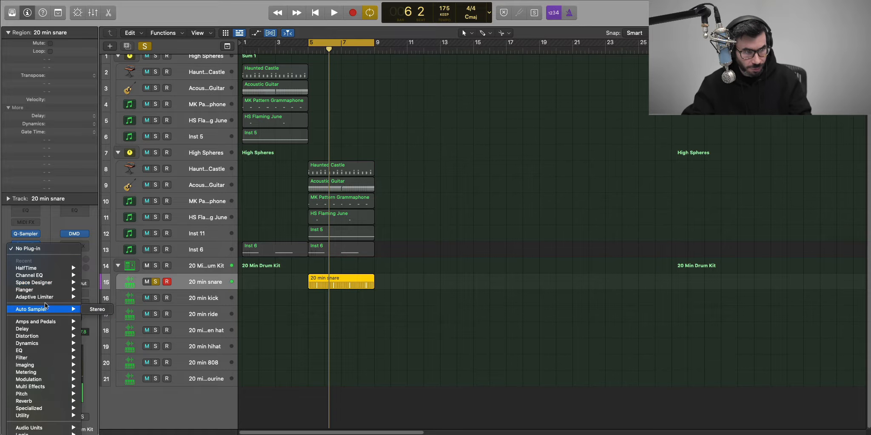
{"action": "mouse_move", "coordinate": [57, 430]}
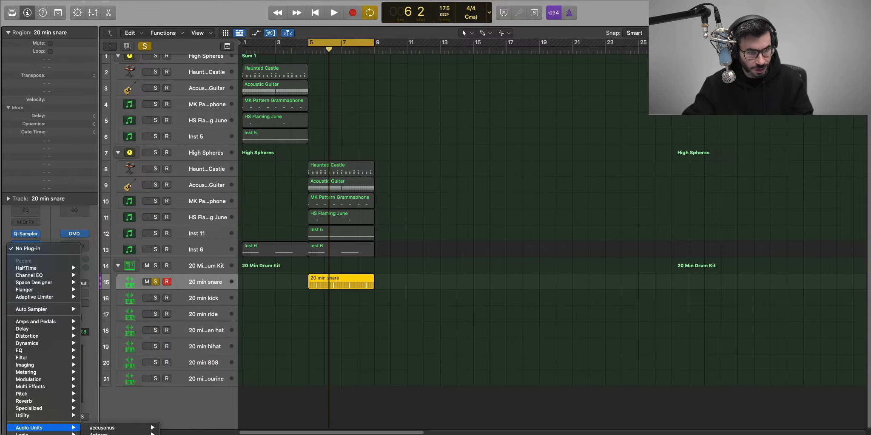
{"action": "left_click", "coordinate": [119, 433]}
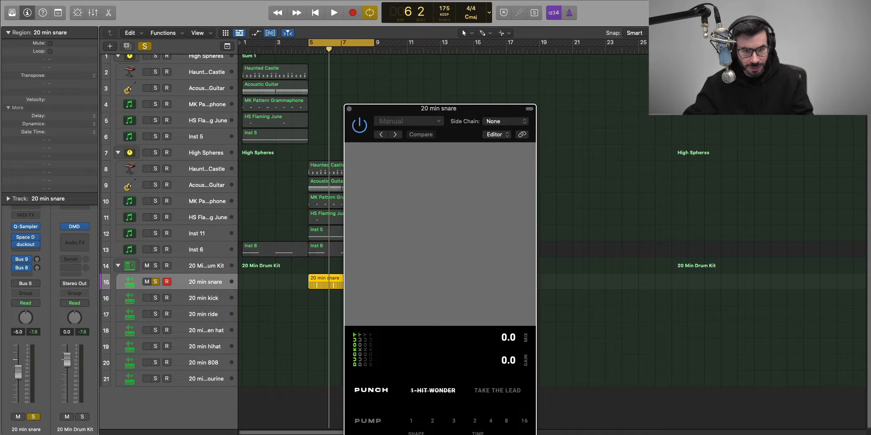
{"action": "key", "text": "space"}
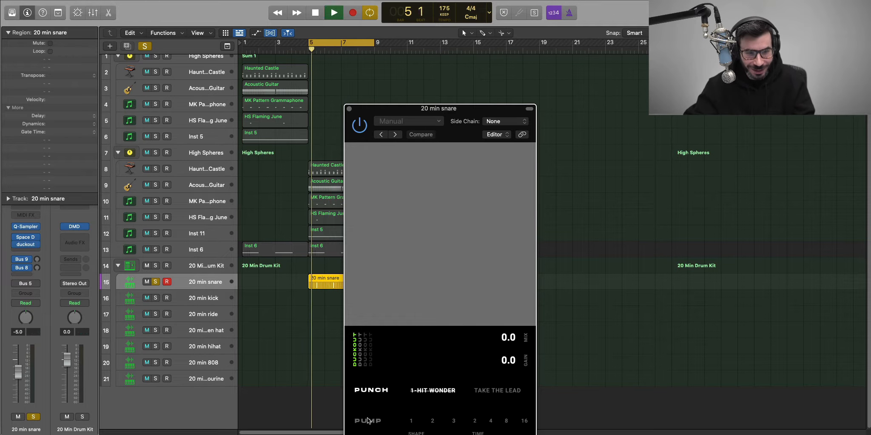
{"action": "left_click", "coordinate": [431, 420]}
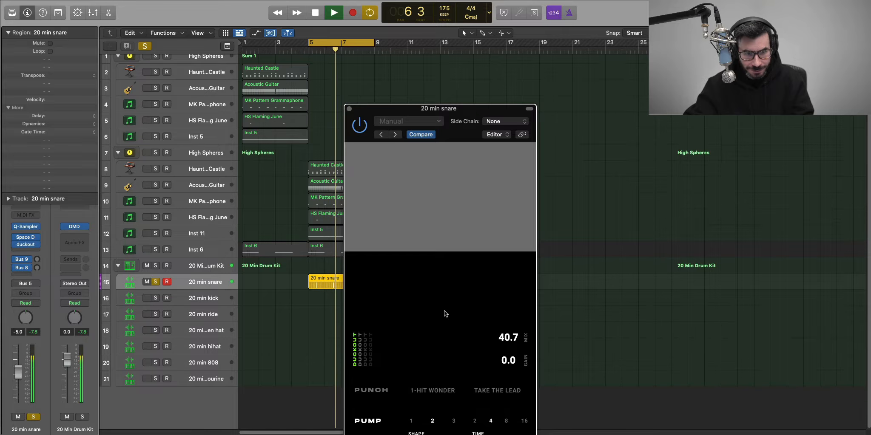
{"action": "left_click_drag", "start_coordinate": [448, 255], "coordinate": [450, 243]}
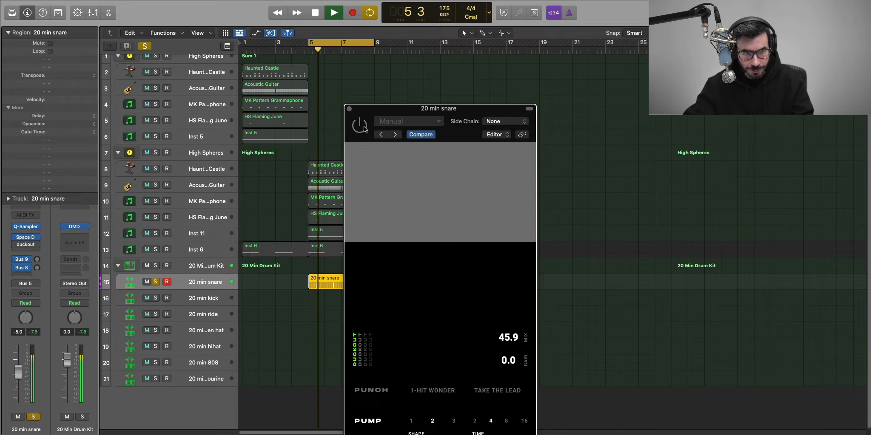
Compare the snare with duckout bypassed and active, unsolo the track, and check the loop with the snare muted and unmuted
{"action": "key", "text": "space"}
{"action": "key", "text": "space"}
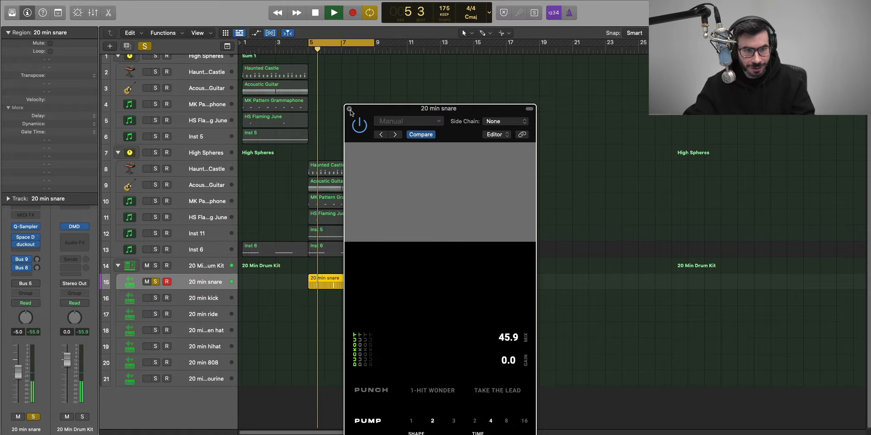
{"action": "left_click", "coordinate": [349, 109]}
{"action": "left_click", "coordinate": [155, 282]}
{"action": "key", "text": "ctrl+m"}
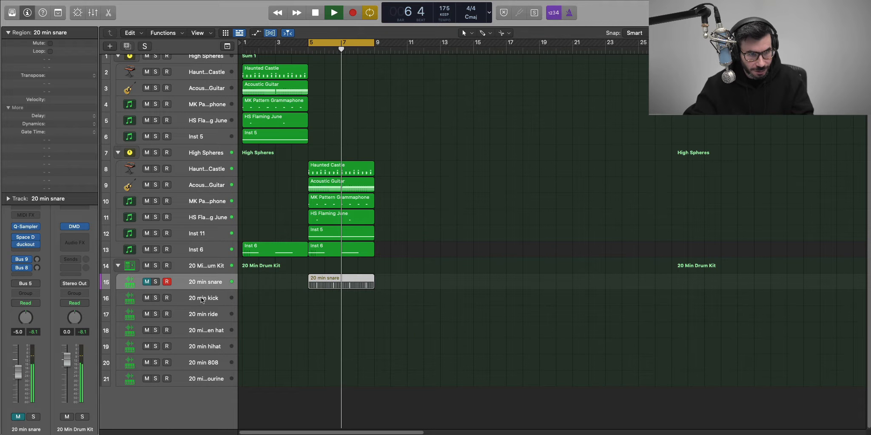
{"action": "left_click", "coordinate": [147, 282]}
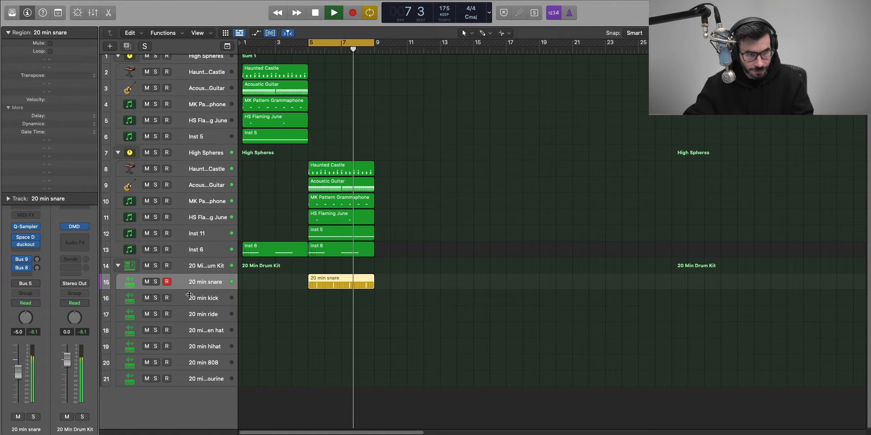
{"action": "key", "text": "space"}
Create a pattern region at bar 5 on the 20 min kick track, set it to 32 steps, and program its kick hits
{"action": "right_click", "coordinate": [320, 298]}
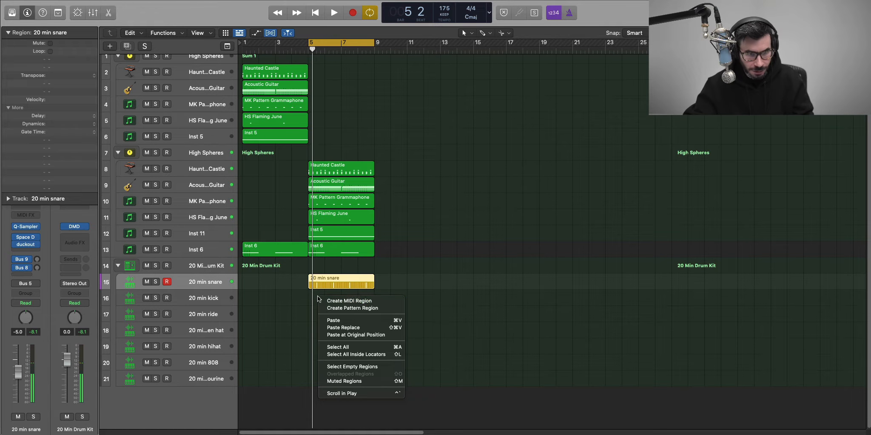
{"action": "left_click", "coordinate": [338, 309]}
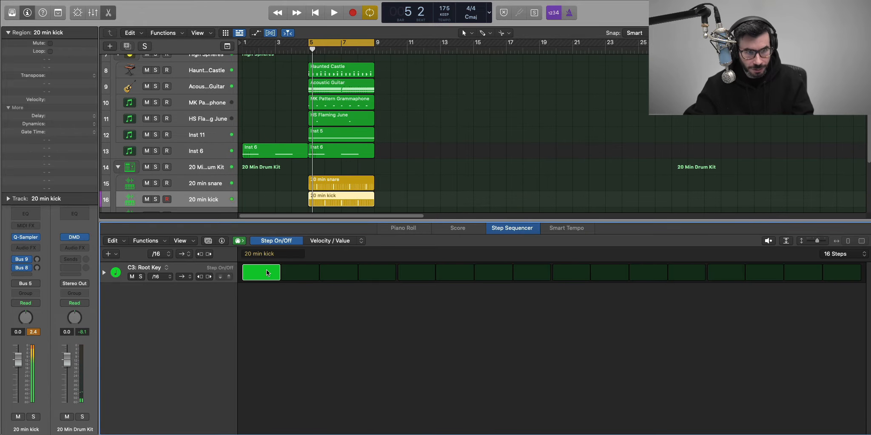
{"action": "left_click", "coordinate": [833, 254]}
{"action": "left_click", "coordinate": [832, 270]}
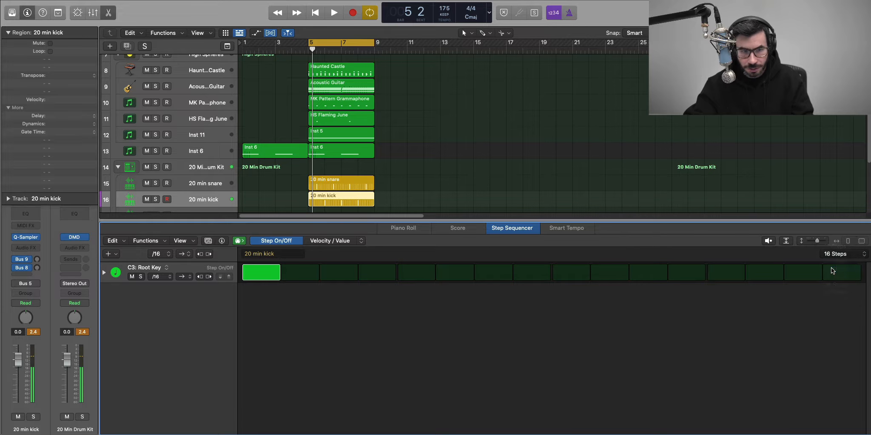
{"action": "key", "text": "space"}
{"action": "left_click", "coordinate": [562, 271]}
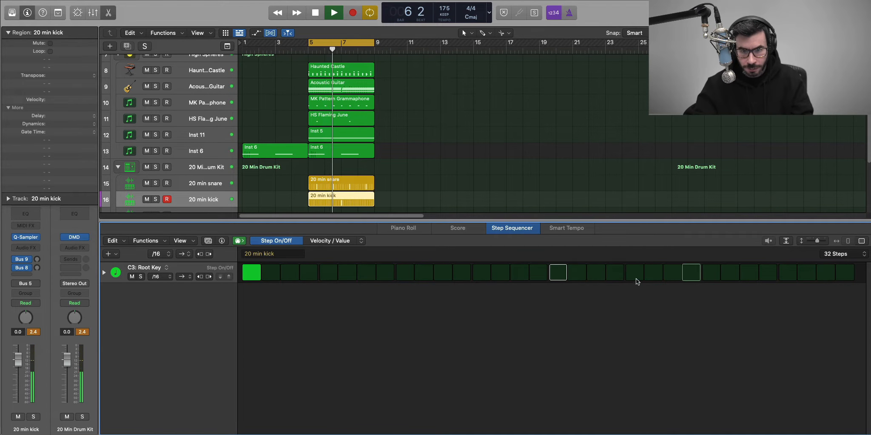
{"action": "key", "text": "e"}
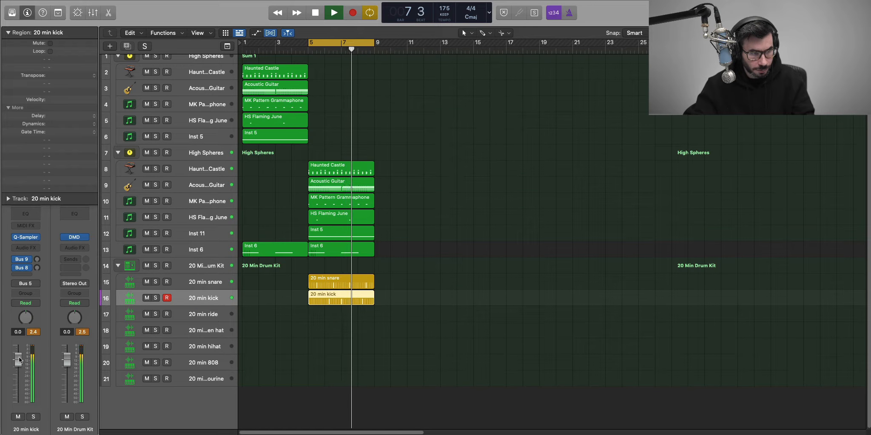
Lower the 20 min kick volume to -1.2 dB and insert the denise Sub Generator plug-in on the track
{"action": "left_click", "coordinate": [33, 332]}
{"action": "key", "text": "space"}
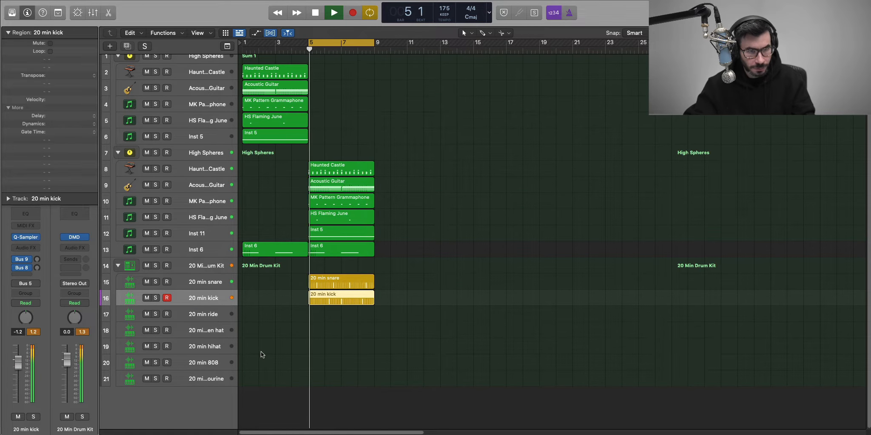
{"action": "left_click", "coordinate": [35, 248]}
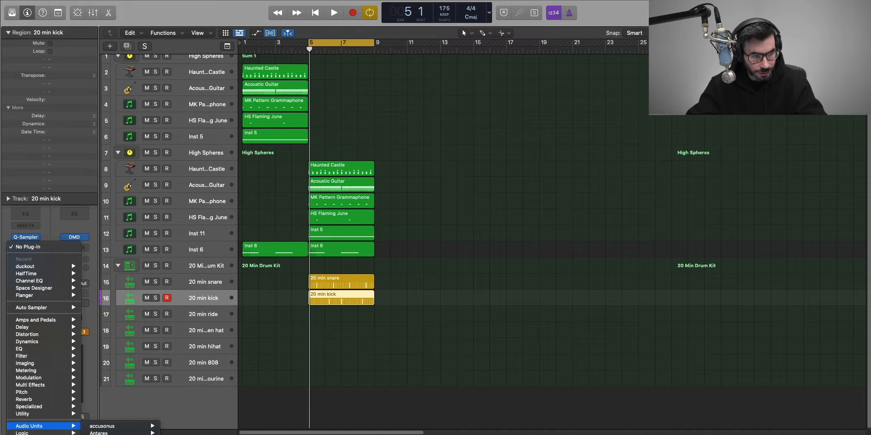
{"action": "left_click", "coordinate": [102, 433]}
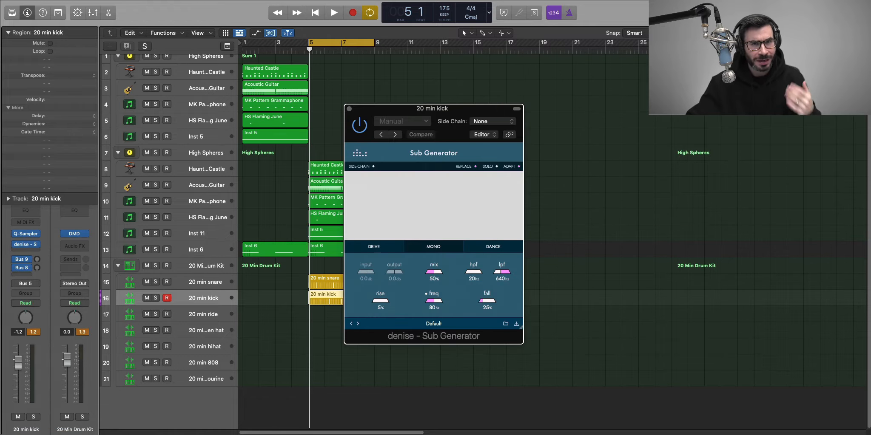
Listen to the 20 min kick through Sub Generator in the full loop, solo the track, and play it alone
{"action": "left_click_drag", "start_coordinate": [439, 114], "coordinate": [630, 103]}
{"action": "key", "text": "space"}
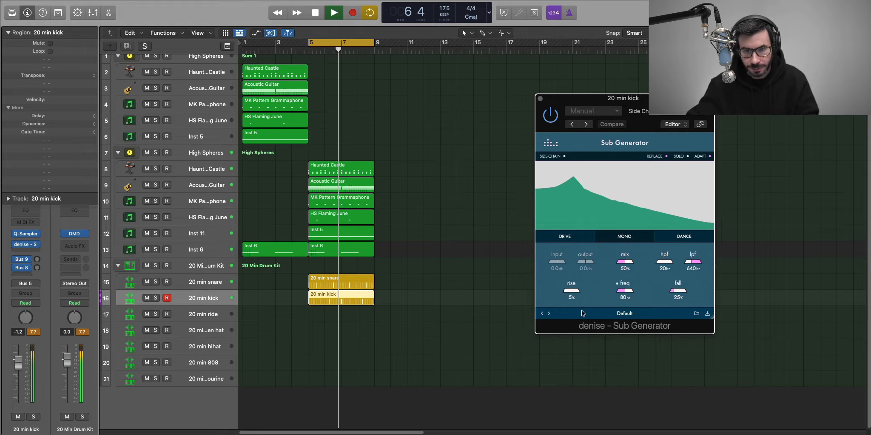
{"action": "key", "text": "space"}
{"action": "left_click", "coordinate": [156, 298]}
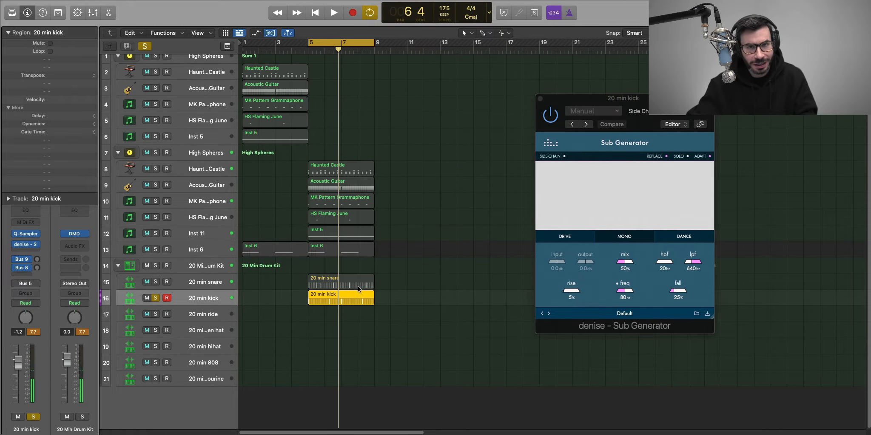
{"action": "key", "text": "space"}
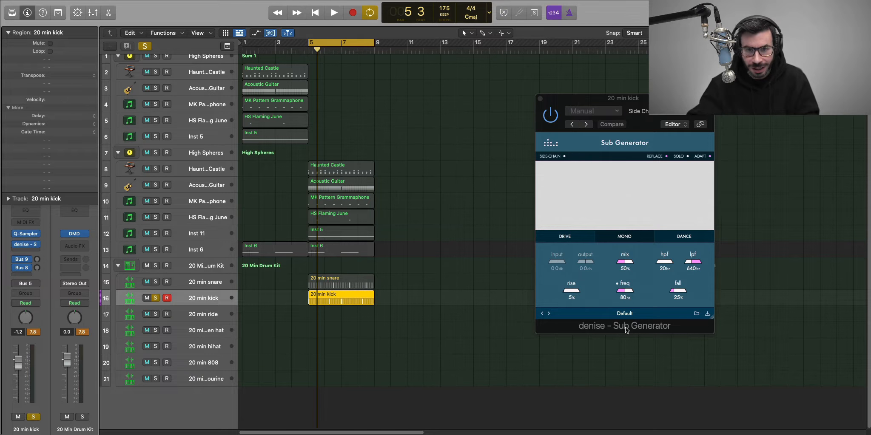
{"action": "key", "text": "space"}
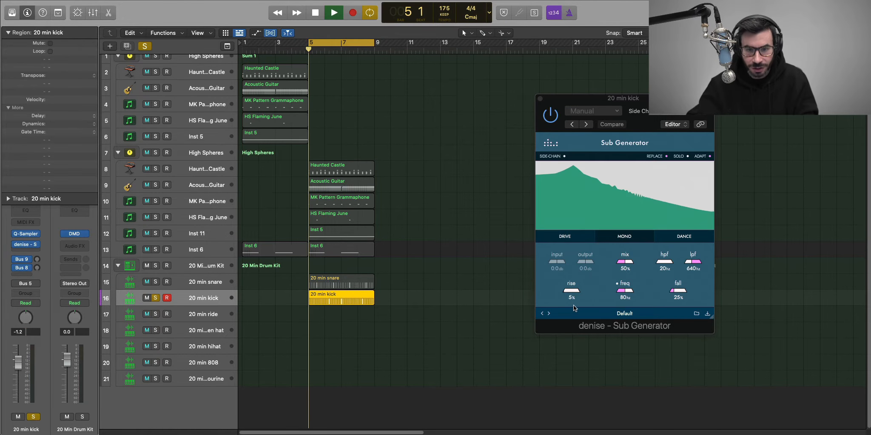
Load Sub Generator's Kick to 808 preset on the 20 min kick, set its frequency to A0, and hide the plug-in window
{"action": "left_click", "coordinate": [549, 314]}
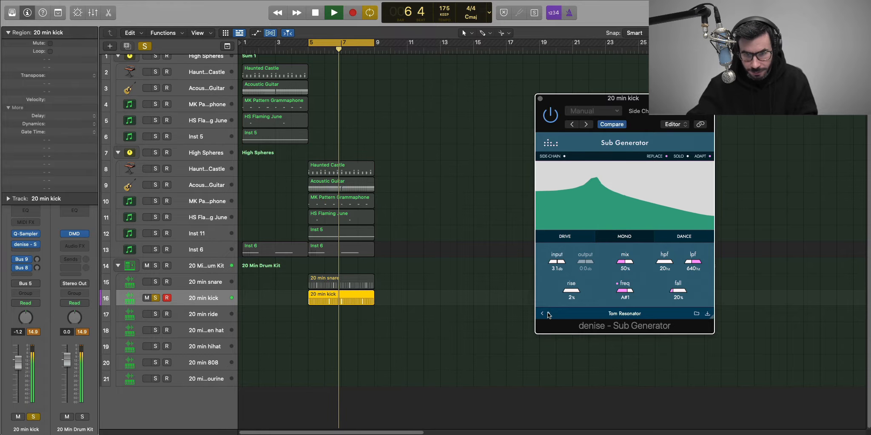
{"action": "left_click", "coordinate": [548, 314]}
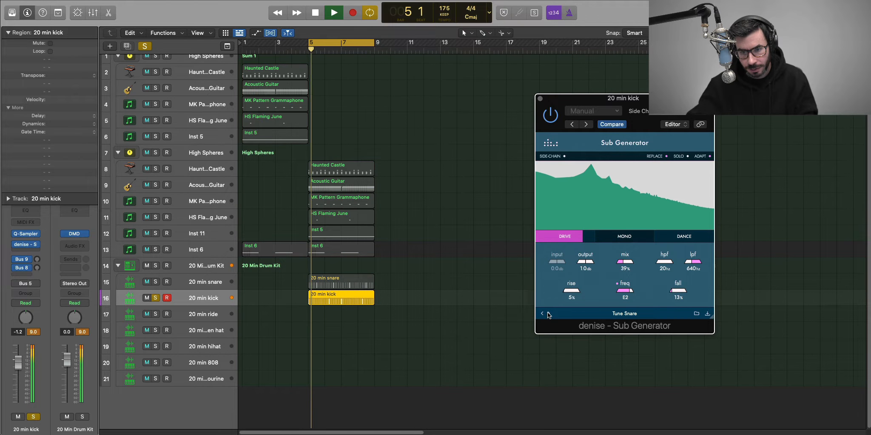
{"action": "left_click", "coordinate": [548, 314]}
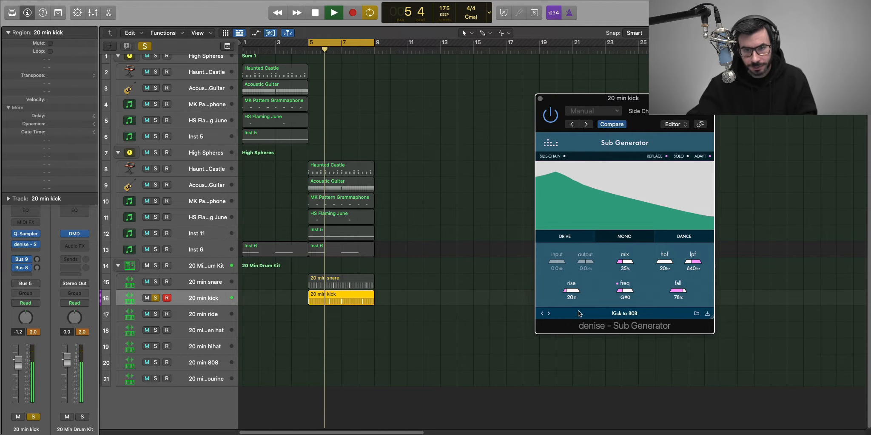
{"action": "key", "text": "space"}
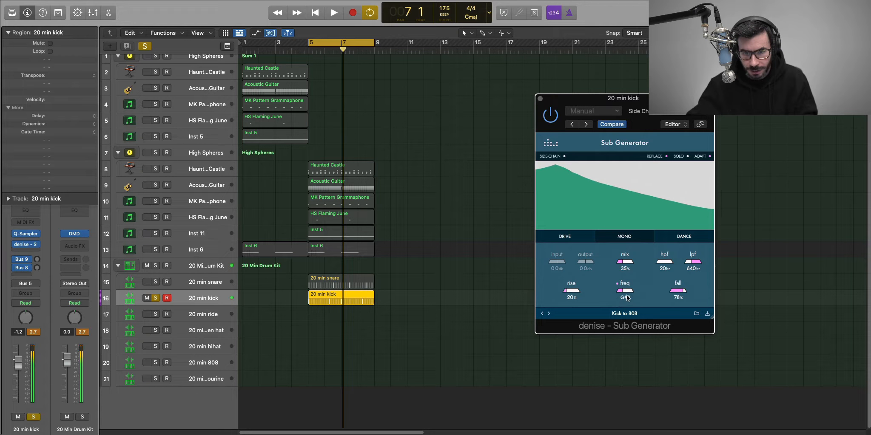
{"action": "left_click_drag", "start_coordinate": [628, 294], "coordinate": [625, 299]}
{"action": "key", "text": "v"}
Compare the soloed 20 min kick with Sub Generator bypassed and active
{"action": "key", "text": "space"}
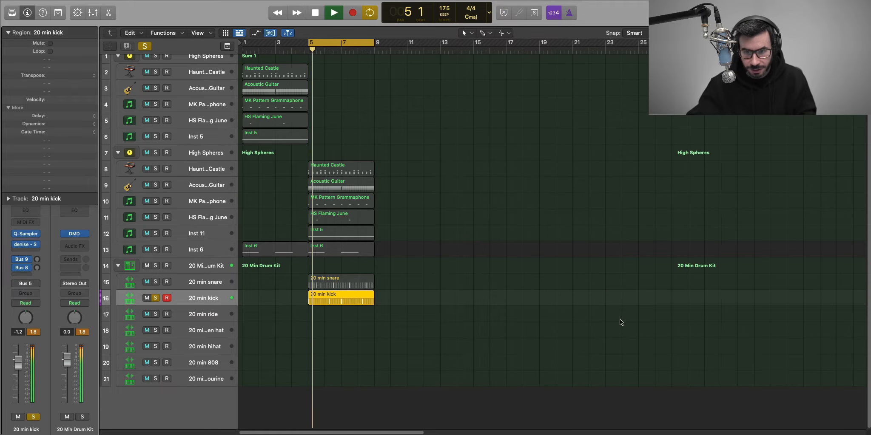
{"action": "mouse_move", "coordinate": [24, 245]}
{"action": "key", "text": "space"}
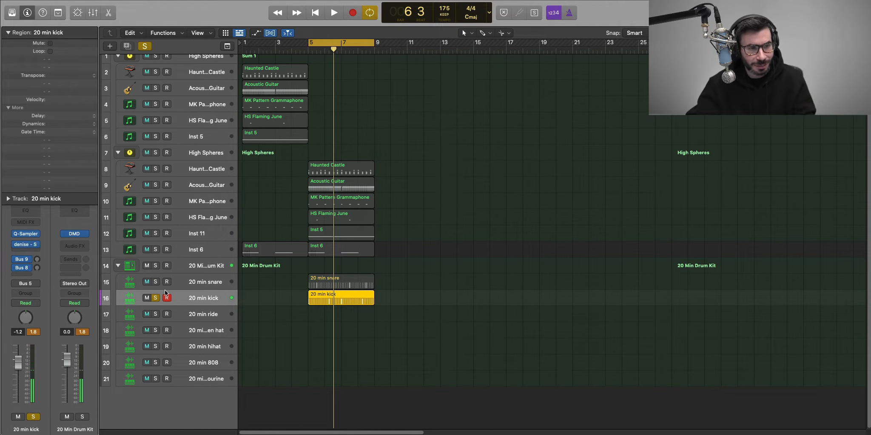
{"action": "left_click", "coordinate": [29, 244]}
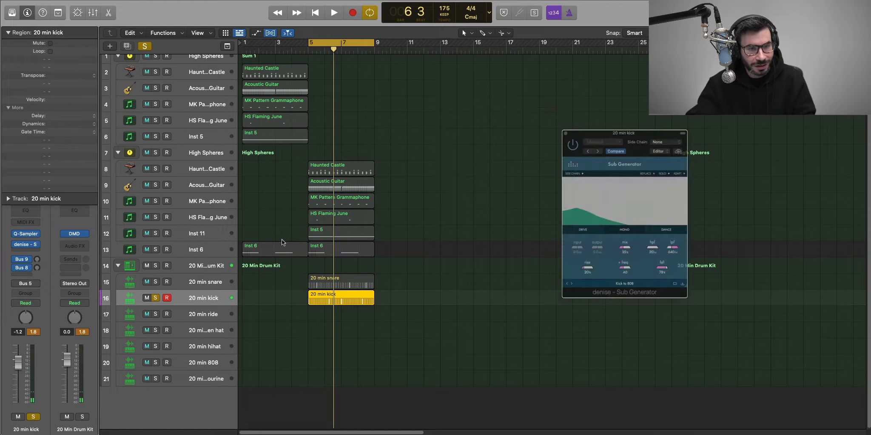
{"action": "key", "text": "space"}
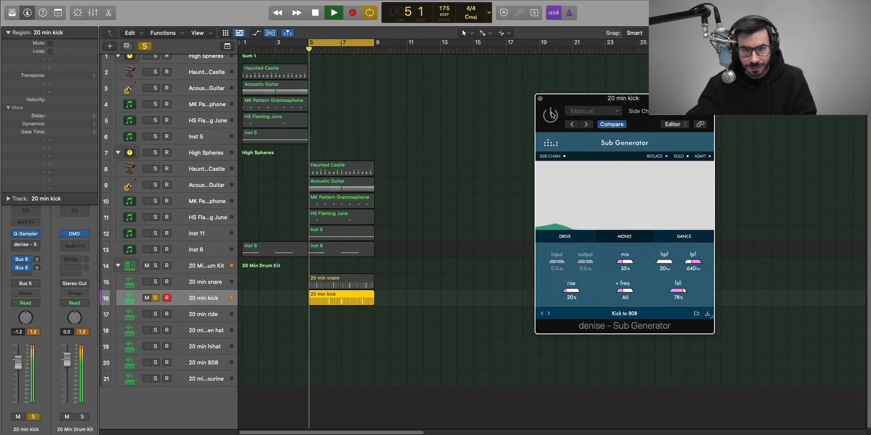
{"action": "key", "text": "space"}
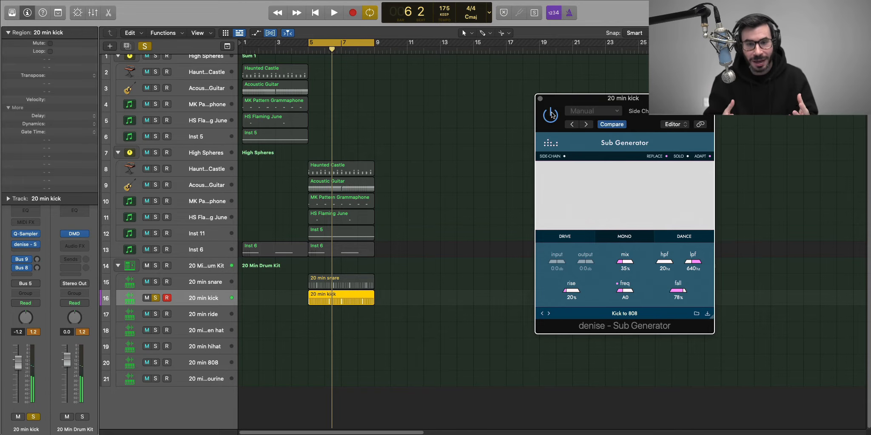
{"action": "key", "text": "space"}
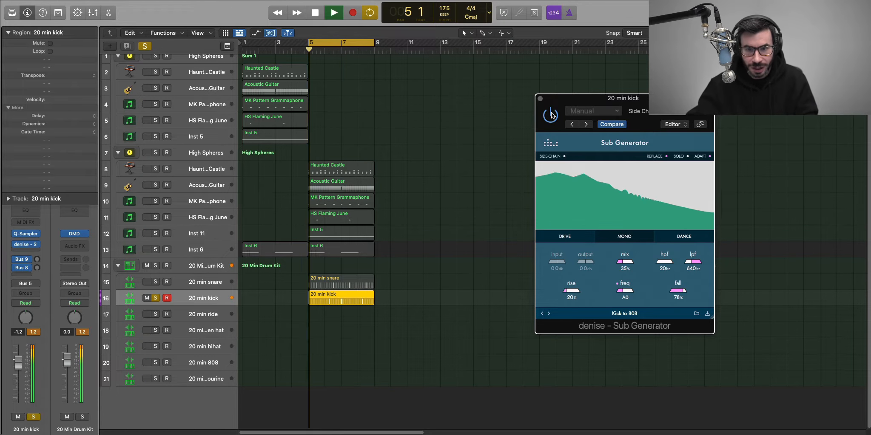
Unsolo the 20 min kick and compare Sub Generator bypassed and active within the full loop
{"action": "left_click", "coordinate": [156, 298]}
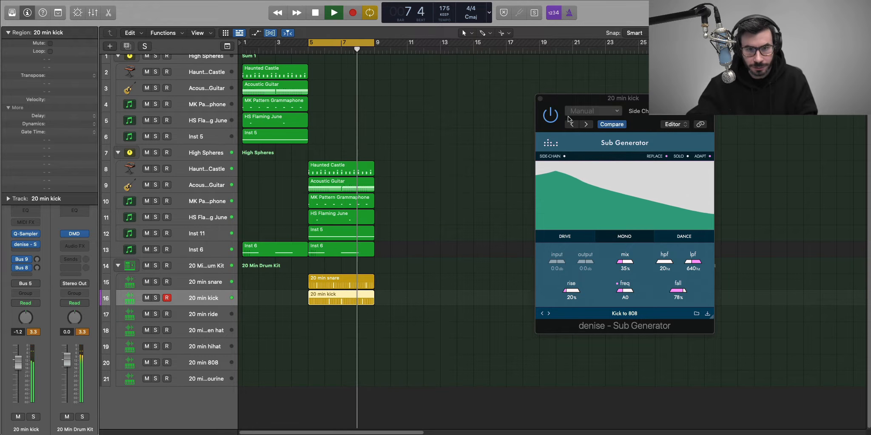
{"action": "left_click", "coordinate": [550, 116]}
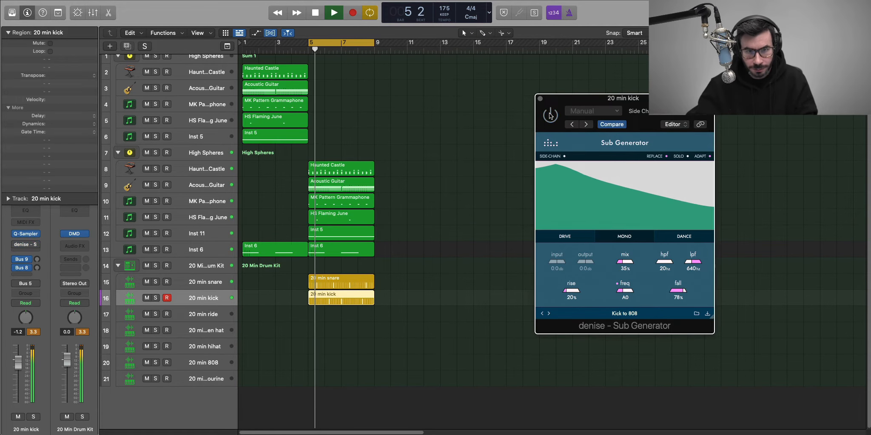
{"action": "left_click", "coordinate": [550, 116]}
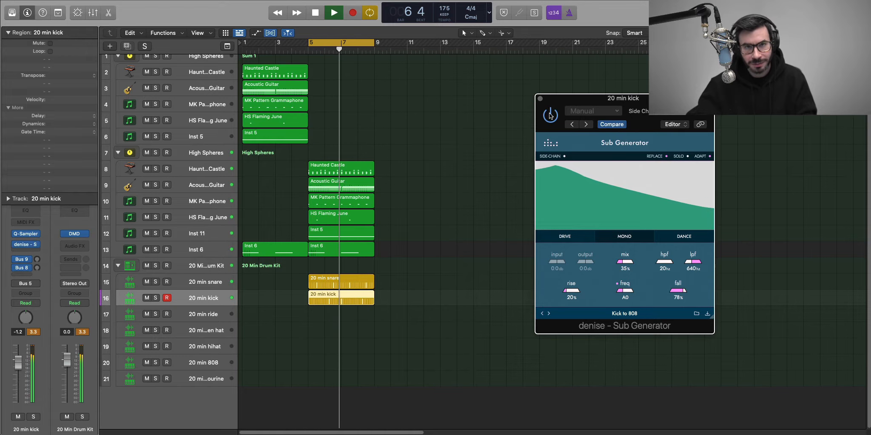
Set Sub Generator's mix to 30% and output to -4.6 dB, check the loop, and close the plug-in window
{"action": "key", "text": "space"}
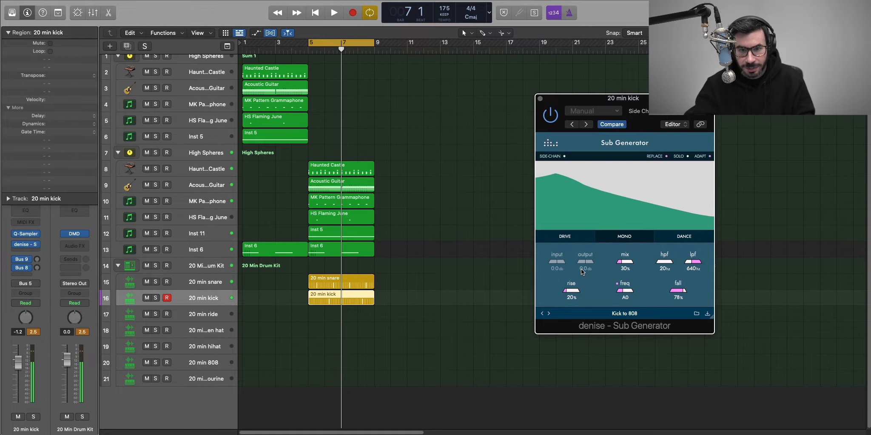
{"action": "scroll", "coordinate": [584, 269], "scroll_direction": "up", "scroll_amount": 3}
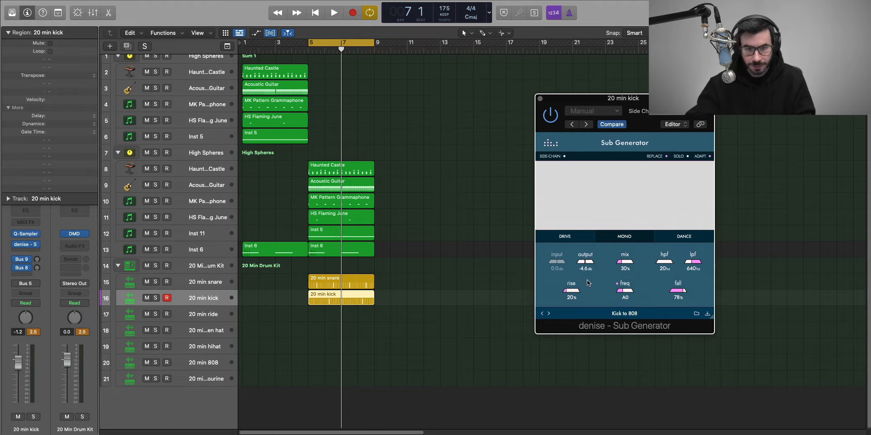
{"action": "key", "text": "space"}
{"action": "left_click", "coordinate": [540, 99]}
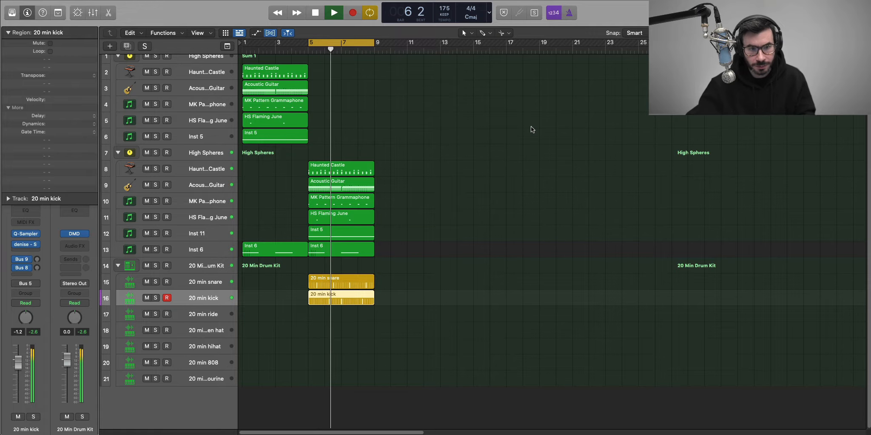
Compare the kick with Sub Generator bypassed and active, first soloed and again with the whole loop
{"action": "left_click", "coordinate": [155, 298]}
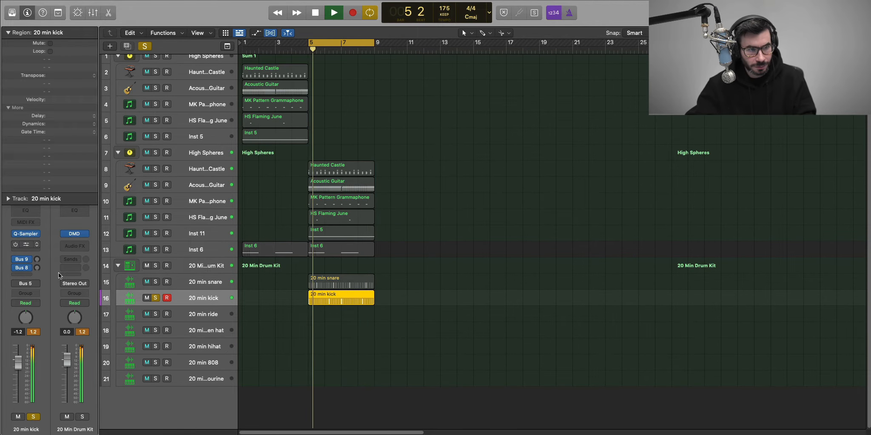
{"action": "key", "text": "s"}
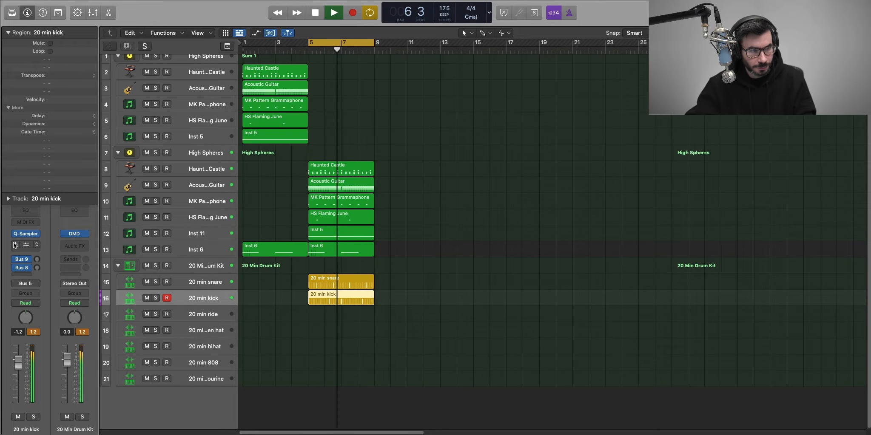
{"action": "key", "text": "space"}
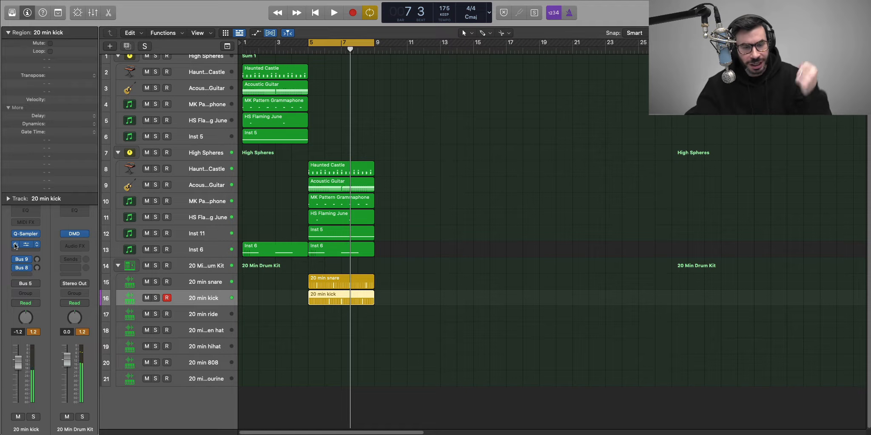
Create a pattern region at bar 5 on the 20 min ride track with a hit on the first of its 16 steps
{"action": "right_click", "coordinate": [314, 311]}
{"action": "left_click", "coordinate": [325, 323]}
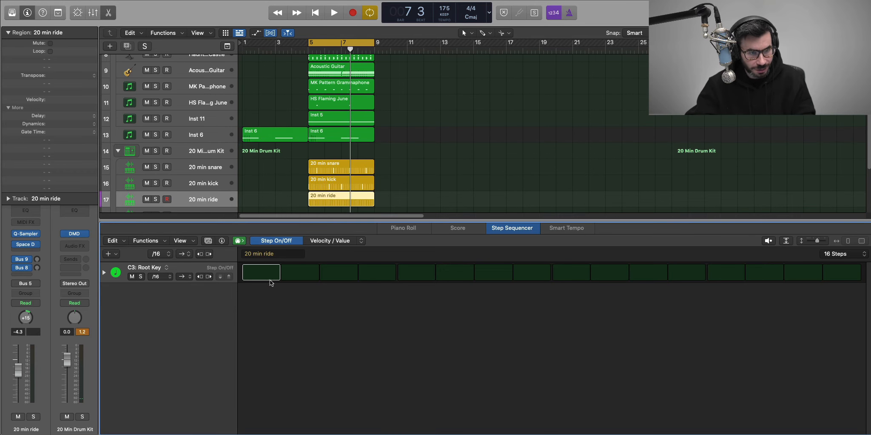
{"action": "key", "text": "space"}
{"action": "left_click", "coordinate": [583, 275]}
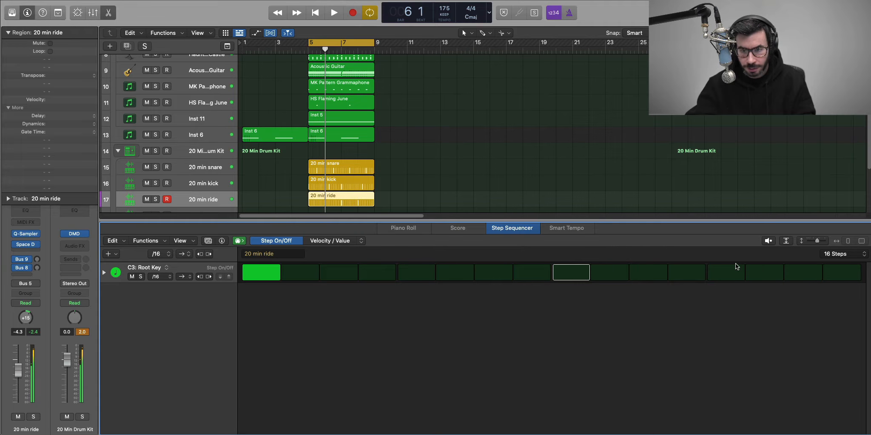
{"action": "key", "text": "e"}
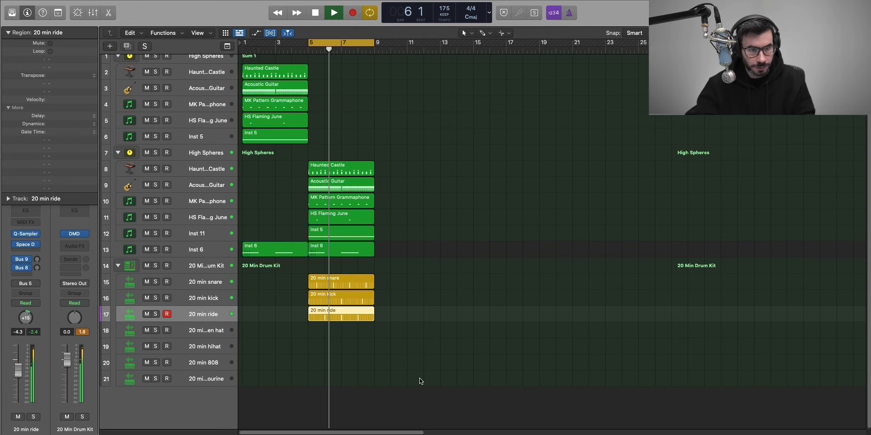
Create a pattern region at bar 5 on the 20 min open hat track and program its hits
{"action": "right_click", "coordinate": [312, 331]}
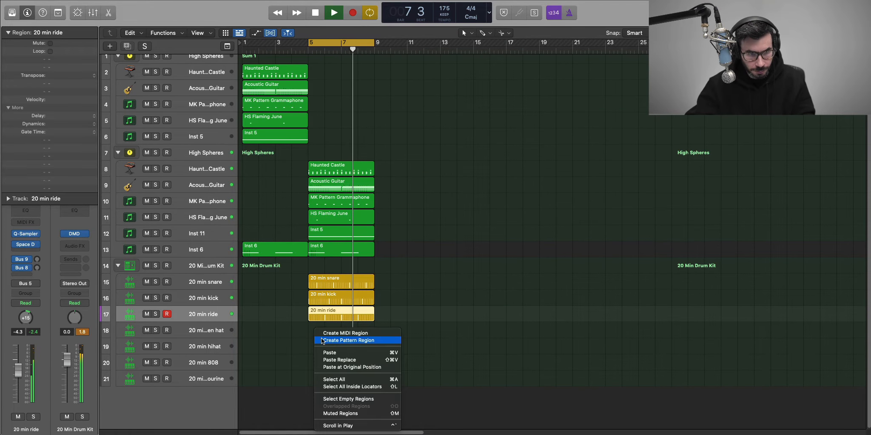
{"action": "left_click", "coordinate": [336, 342]}
{"action": "key", "text": "space"}
{"action": "key", "text": "space"}
{"action": "key", "text": "e"}
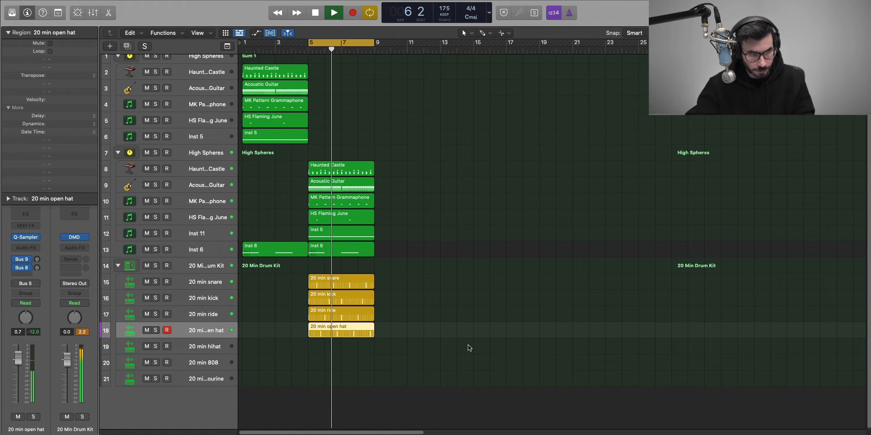
Create a pattern region at bar 5 on the 20 min hihat track, activate all 16 steps, and set the row's step rate to /8
{"action": "key", "text": "space"}
{"action": "right_click", "coordinate": [316, 349]}
{"action": "left_click", "coordinate": [340, 357]}
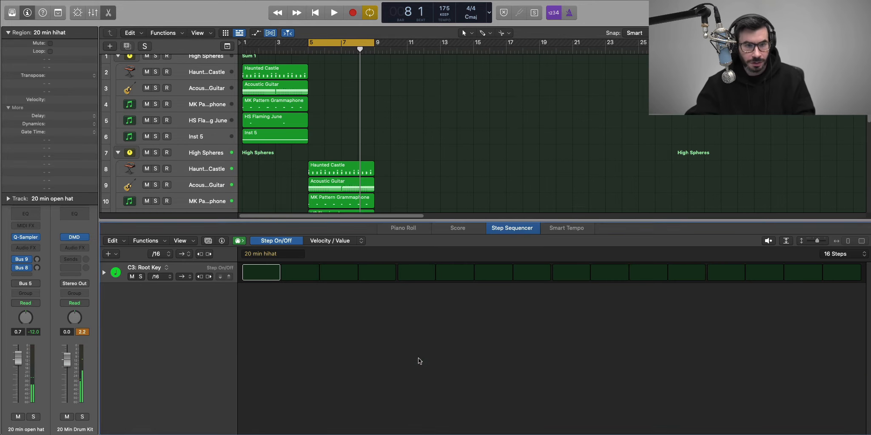
{"action": "left_click_drag", "start_coordinate": [262, 274], "coordinate": [841, 271]}
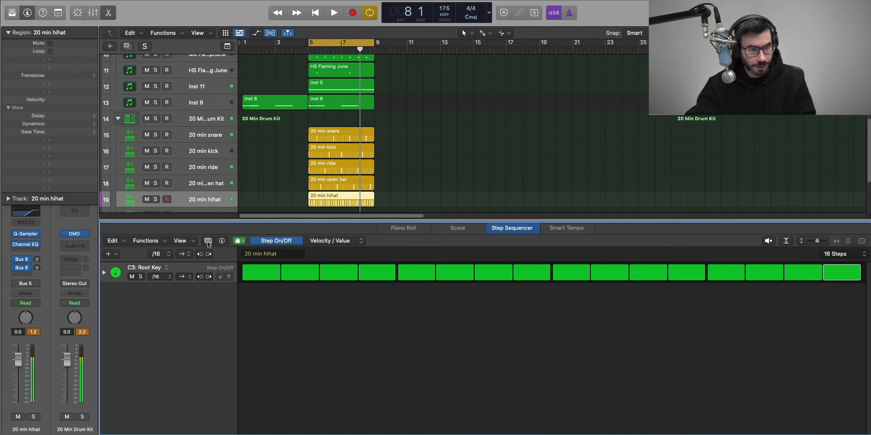
{"action": "left_click", "coordinate": [159, 276]}
{"action": "left_click", "coordinate": [164, 271]}
{"action": "key", "text": "space"}
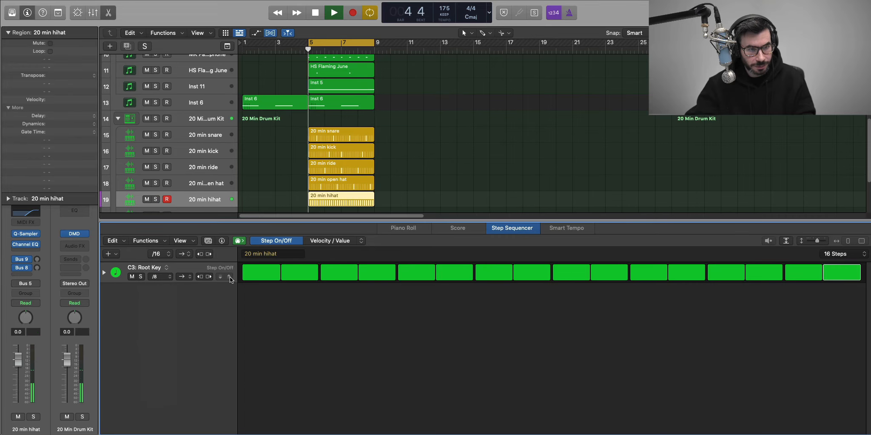
{"action": "key", "text": "e"}
Convert the 20 min hihat pattern region to a MIDI region
{"action": "right_click", "coordinate": [335, 349]}
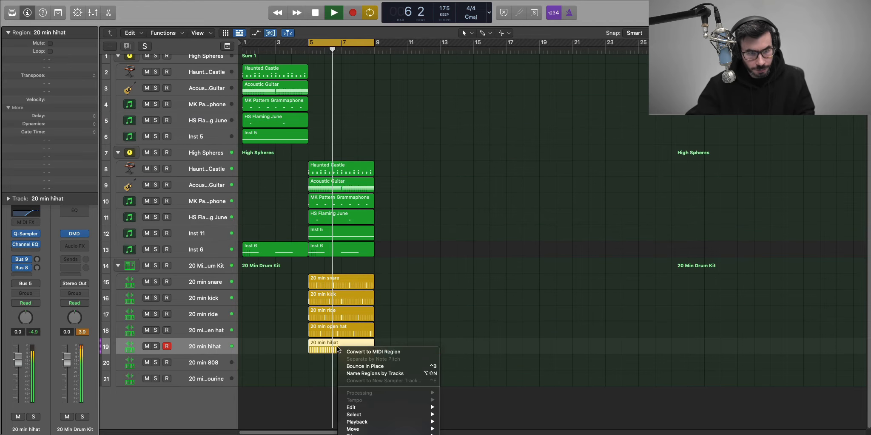
{"action": "left_click", "coordinate": [336, 353]}
{"action": "key", "text": "space"}
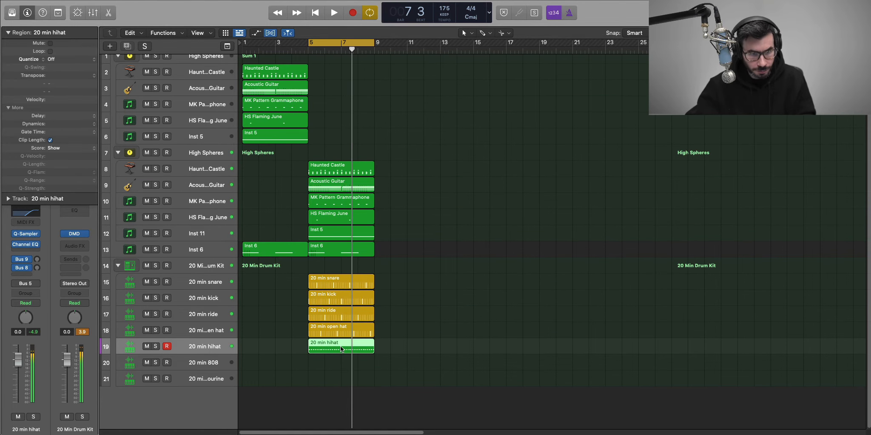
In the 20 min hihat region, replace the note just before bar 6 with a roll of 1/32 notes and audition it
{"action": "double_click", "coordinate": [340, 346]}
{"action": "mouse_move", "coordinate": [281, 345]}
{"action": "left_mouse_down"}
{"action": "mouse_move", "coordinate": [272, 343]}
{"action": "mouse_move", "coordinate": [279, 344]}
{"action": "left_mouse_up"}
{"action": "key", "text": "space"}
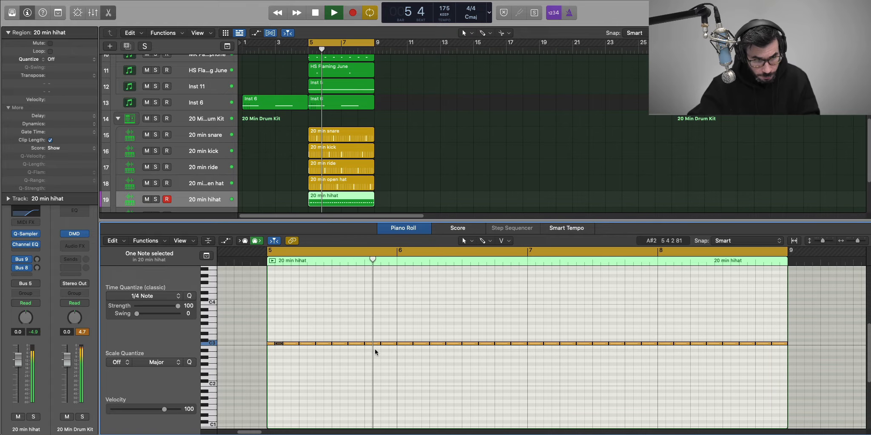
{"action": "key", "text": "space"}
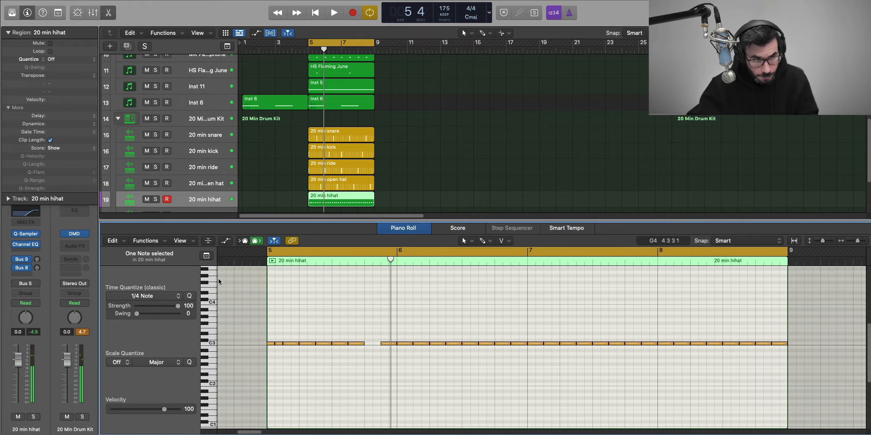
{"action": "left_click", "coordinate": [164, 298]}
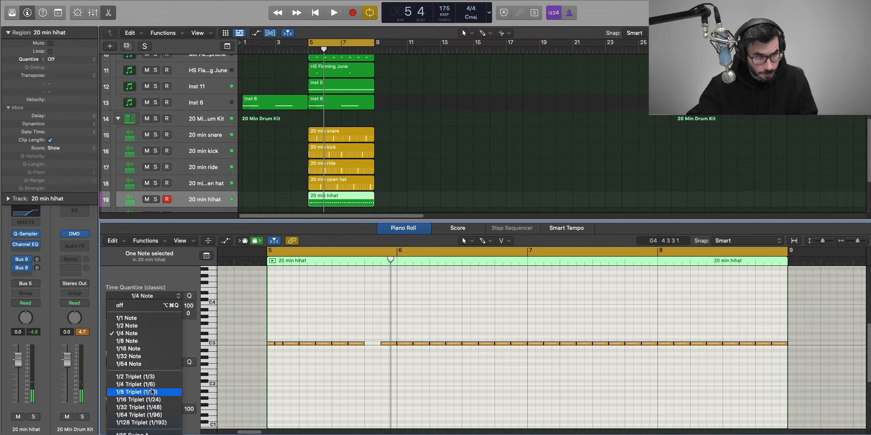
{"action": "key", "text": "Return"}
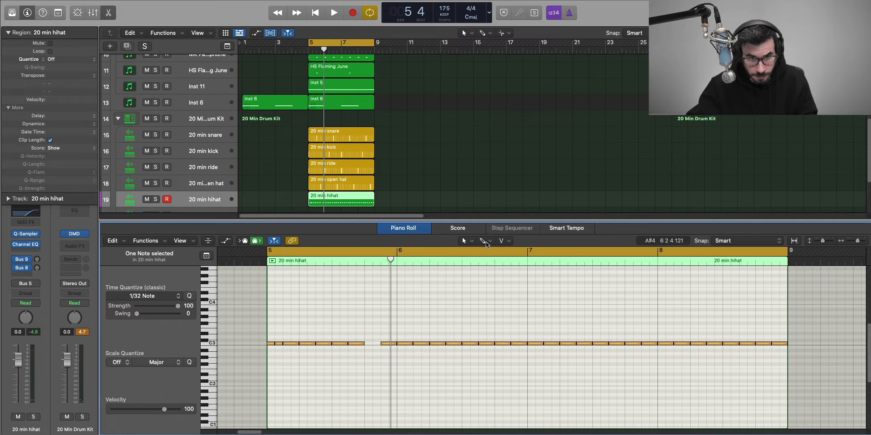
{"action": "left_click", "coordinate": [486, 244]}
{"action": "left_click", "coordinate": [485, 384]}
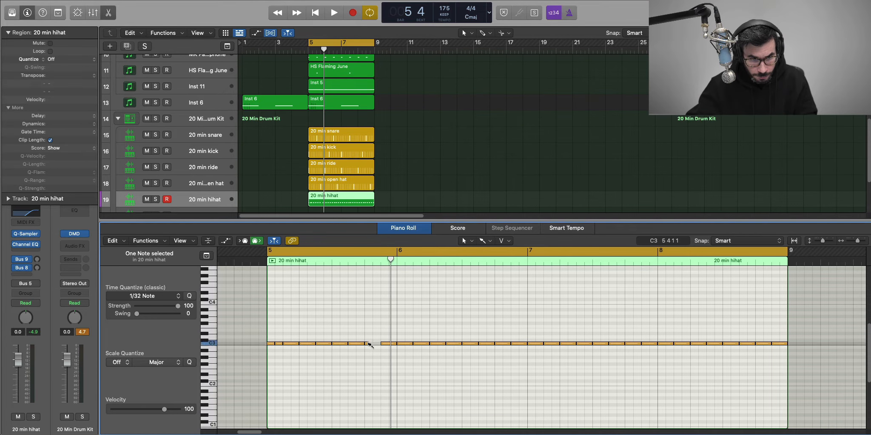
{"action": "key", "text": "space"}
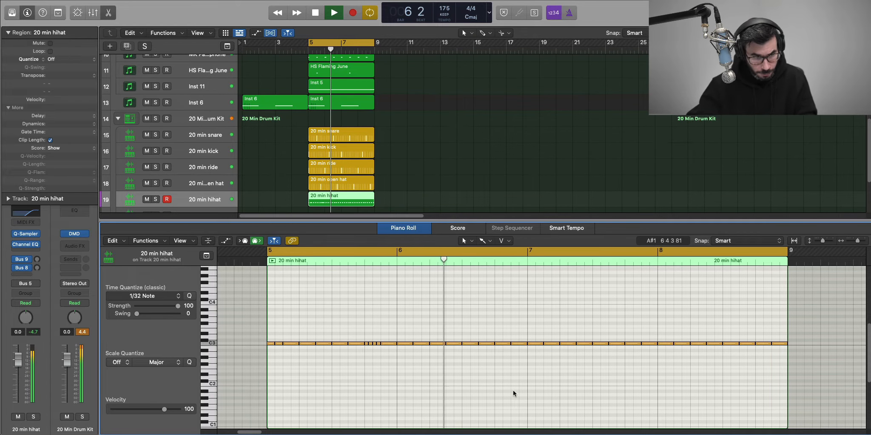
{"action": "key", "text": "space"}
Replace the hi-hat note just before bar 7 with a 1/16 triplet roll and play the loop to check it
{"action": "left_click", "coordinate": [518, 341]}
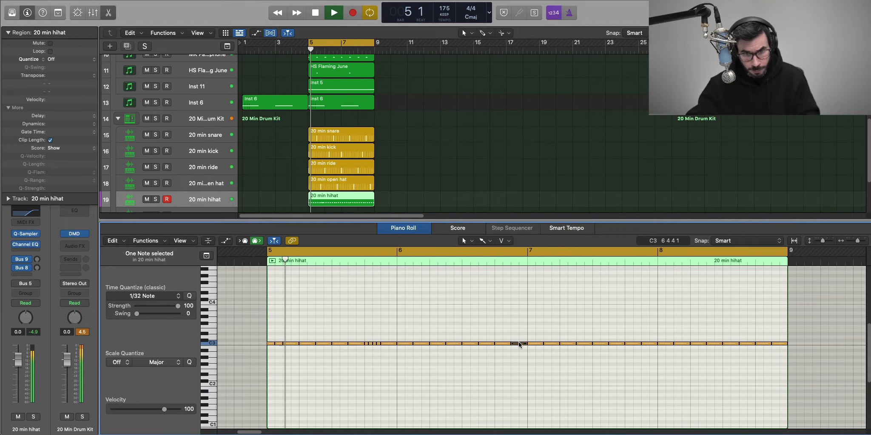
{"action": "key", "text": "Delete"}
{"action": "left_click", "coordinate": [169, 294]}
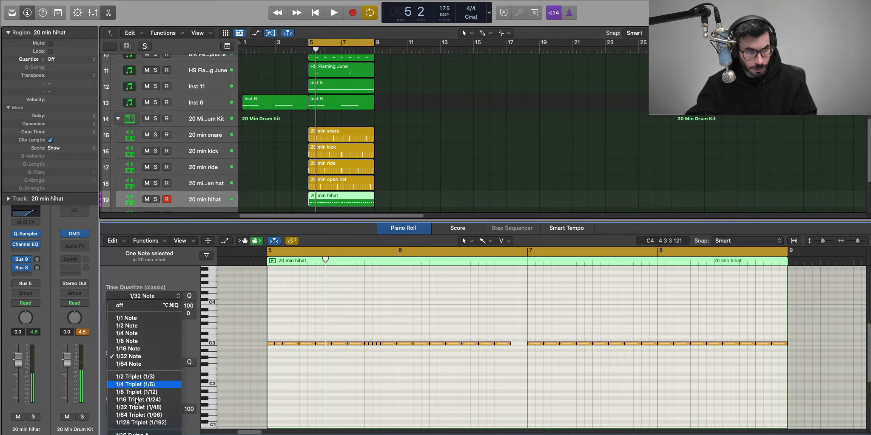
{"action": "left_click", "coordinate": [138, 400]}
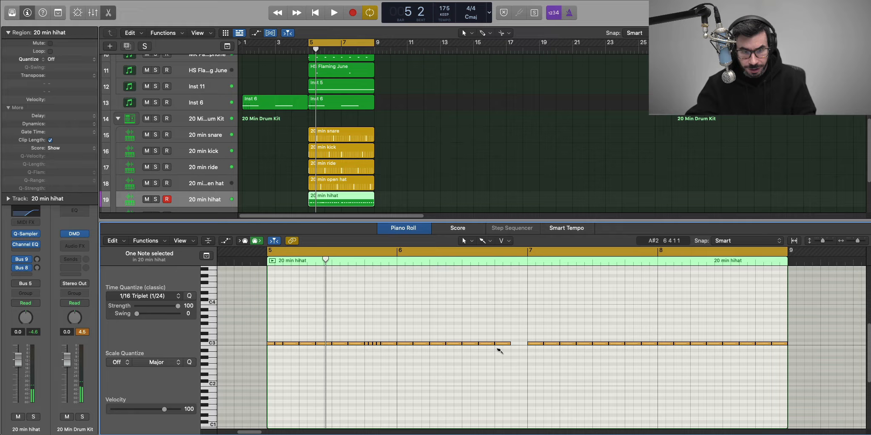
{"action": "left_click", "coordinate": [520, 343]}
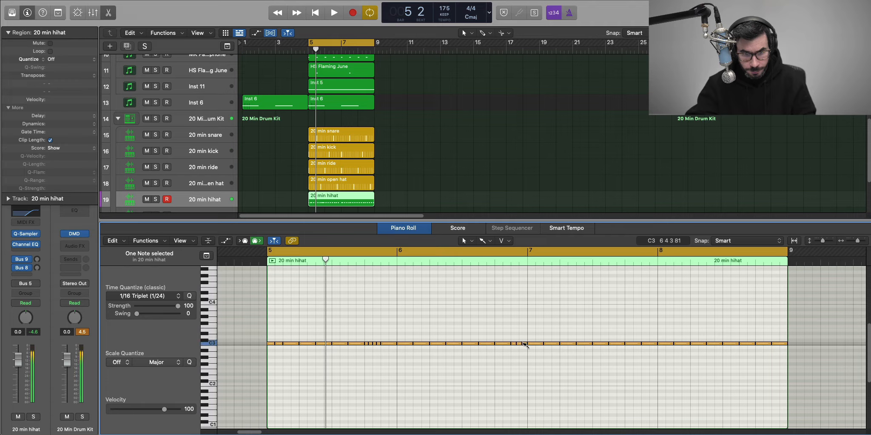
{"action": "key", "text": "space"}
{"action": "left_click", "coordinate": [536, 404]}
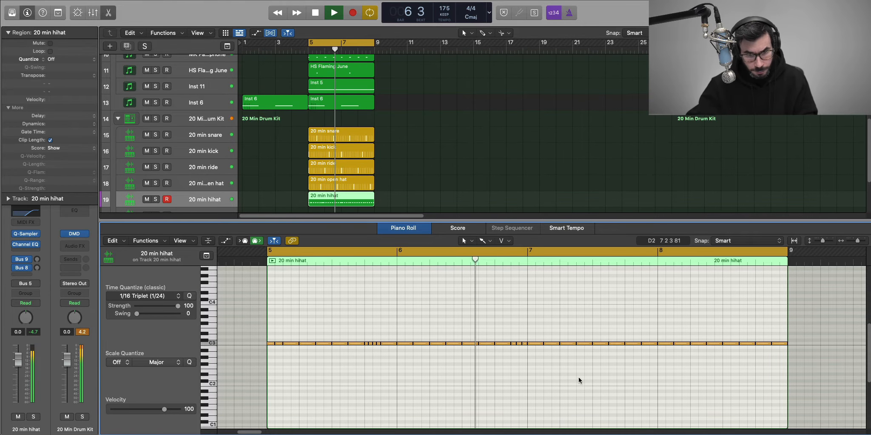
{"action": "key", "text": "space"}
Shorten the hi-hat note at the start of bar 8, duplicate it into the freed gap, and close the note editor
{"action": "left_click", "coordinate": [671, 344]}
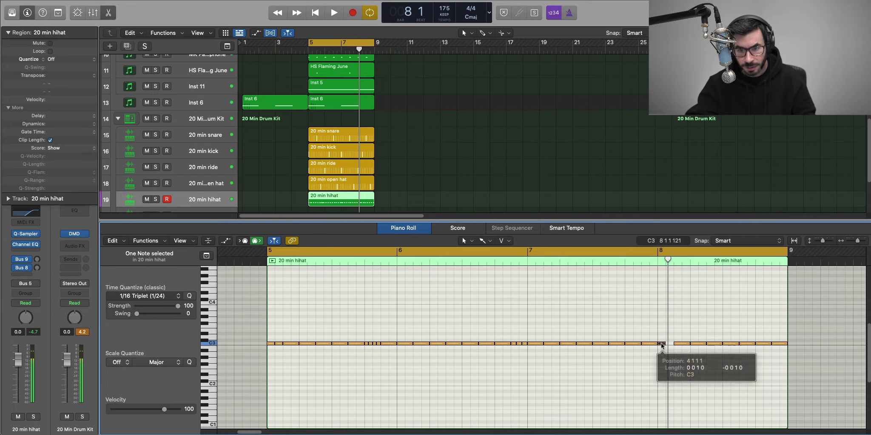
{"action": "left_click", "coordinate": [670, 344], "text": "alt"}
{"action": "key", "text": "space"}
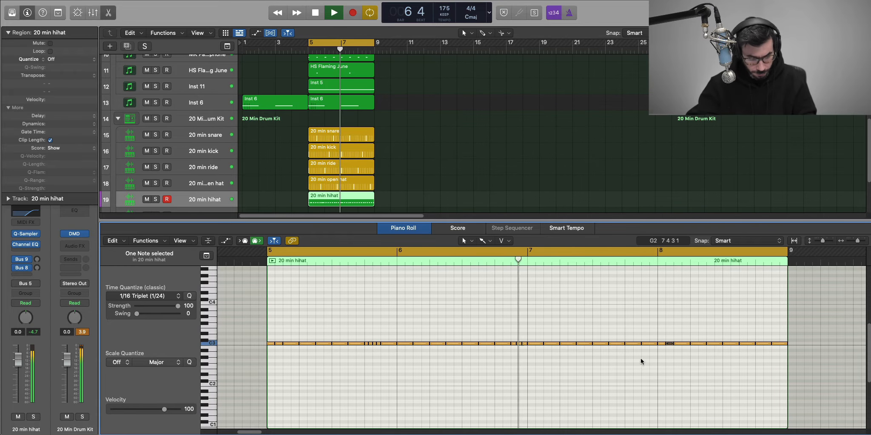
{"action": "key", "text": "x"}
{"action": "key", "text": "x"}
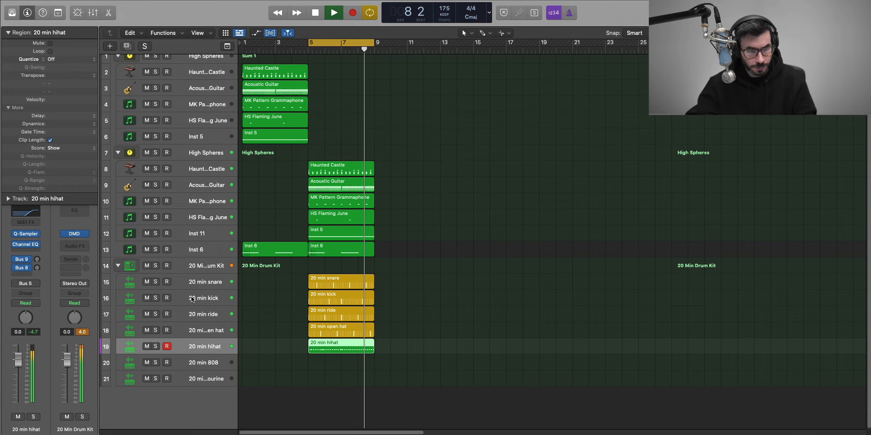
Solo the 20 min snare track and insert denise Sub Generator between Space Designer and duckout
{"action": "key", "text": "space"}
{"action": "left_click", "coordinate": [160, 281]}
{"action": "left_click", "coordinate": [156, 282]}
{"action": "key", "text": "space"}
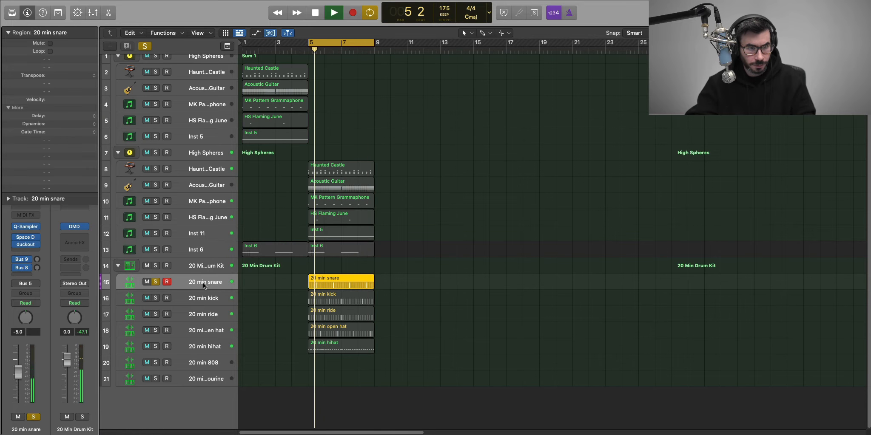
{"action": "left_click", "coordinate": [31, 250]}
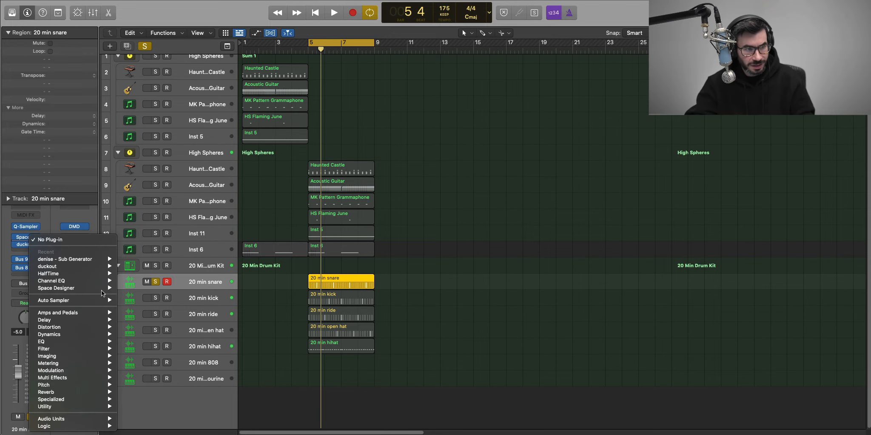
{"action": "mouse_move", "coordinate": [84, 262]}
{"action": "left_click", "coordinate": [134, 260]}
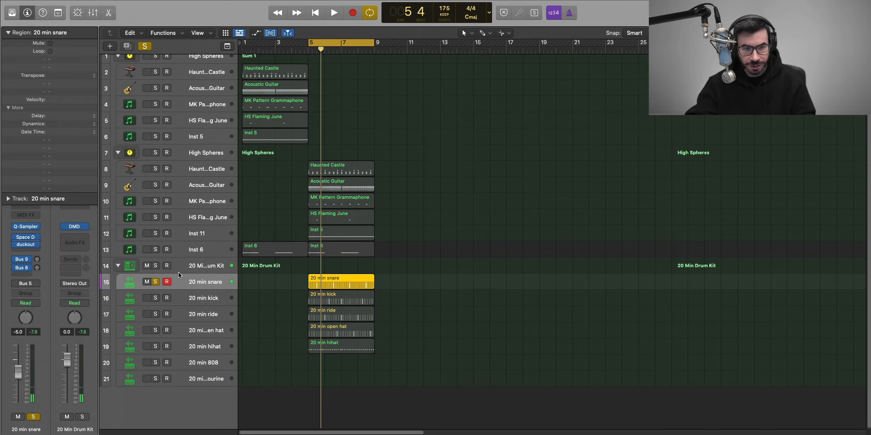
{"action": "left_click_drag", "start_coordinate": [444, 111], "coordinate": [495, 118]}
{"action": "key", "text": "space"}
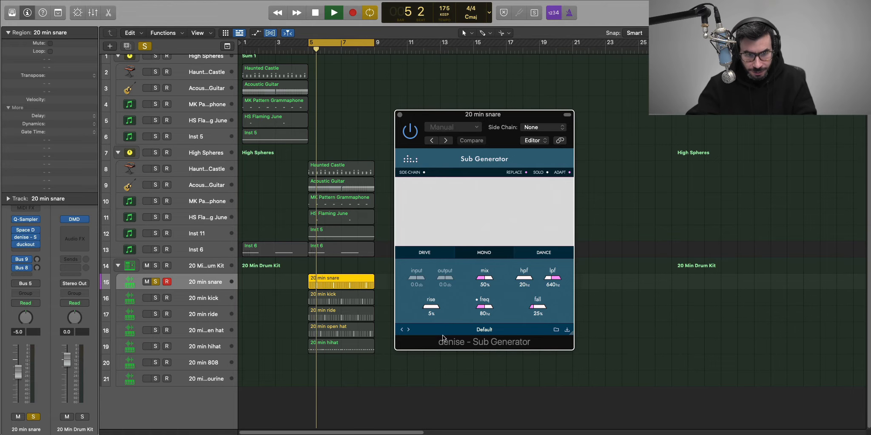
Load Sub Generator's Tune Snare preset and tune its freq to A2
{"action": "left_click", "coordinate": [410, 330]}
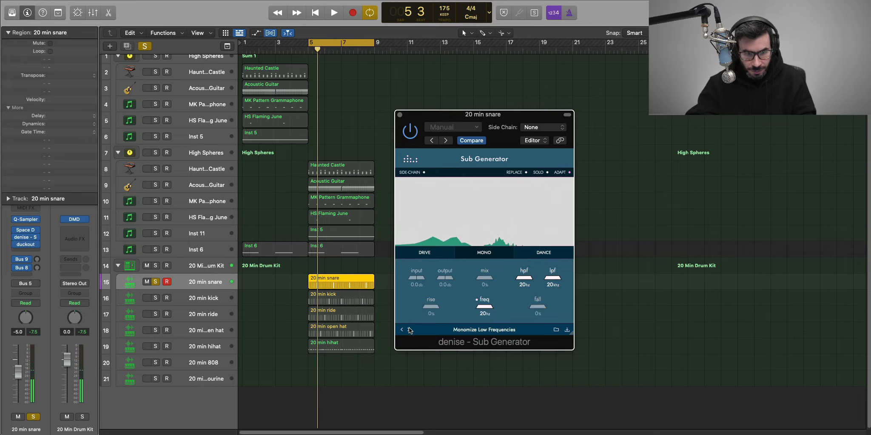
{"action": "left_click", "coordinate": [410, 330]}
{"action": "key", "text": "space"}
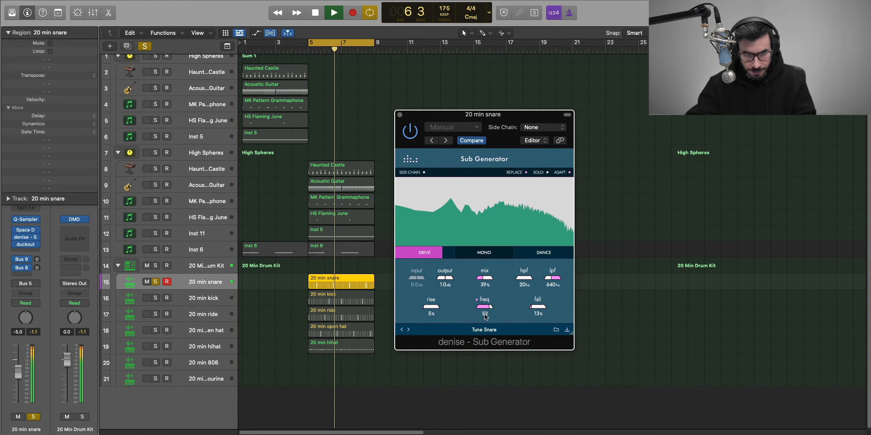
{"action": "left_click_drag", "start_coordinate": [485, 307], "coordinate": [488, 285]}
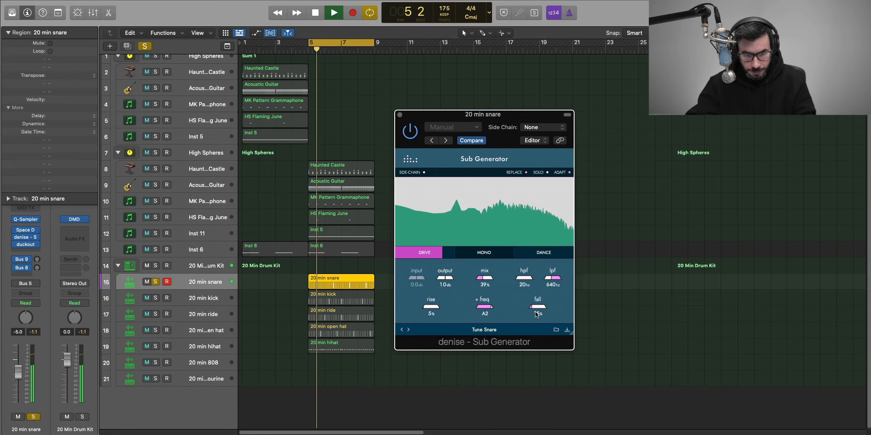
Set Sub Generator's fall to 34% on the snare and adjust its rise while listening
{"action": "left_click_drag", "start_coordinate": [538, 307], "coordinate": [526, 310]}
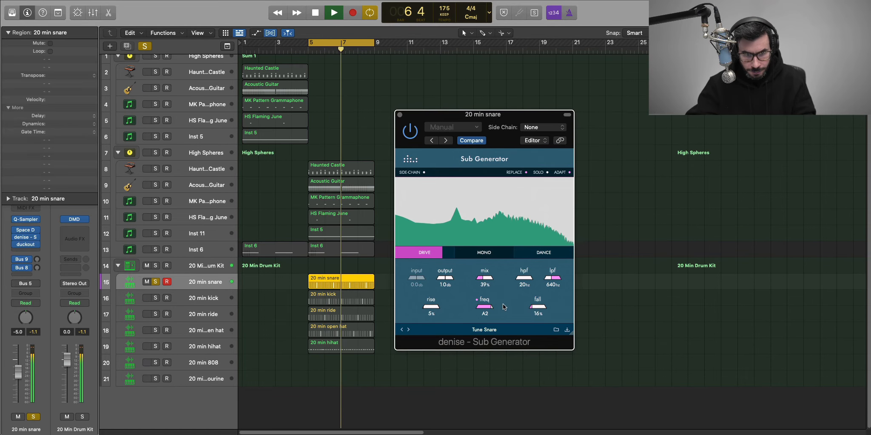
{"action": "key", "text": "space"}
{"action": "key", "text": "space"}
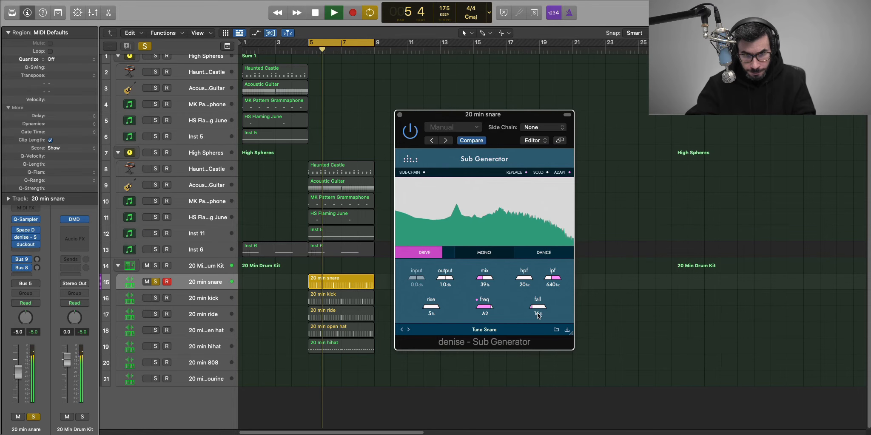
{"action": "left_click_drag", "start_coordinate": [538, 307], "coordinate": [539, 323]}
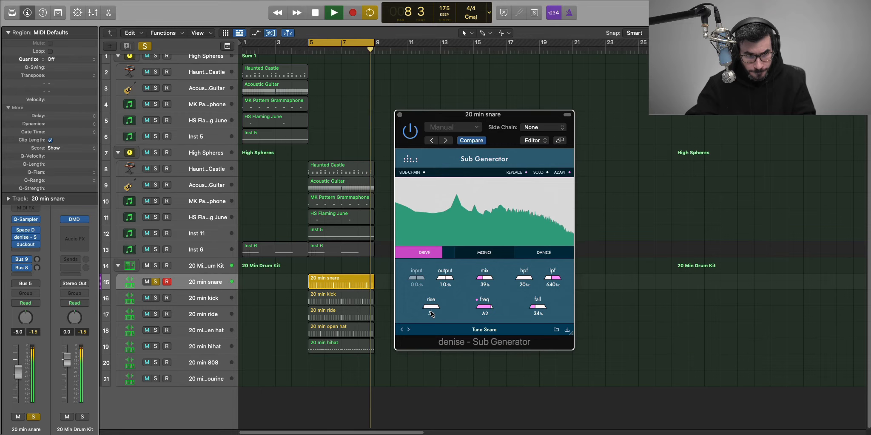
{"action": "left_click_drag", "start_coordinate": [431, 311], "coordinate": [434, 311]}
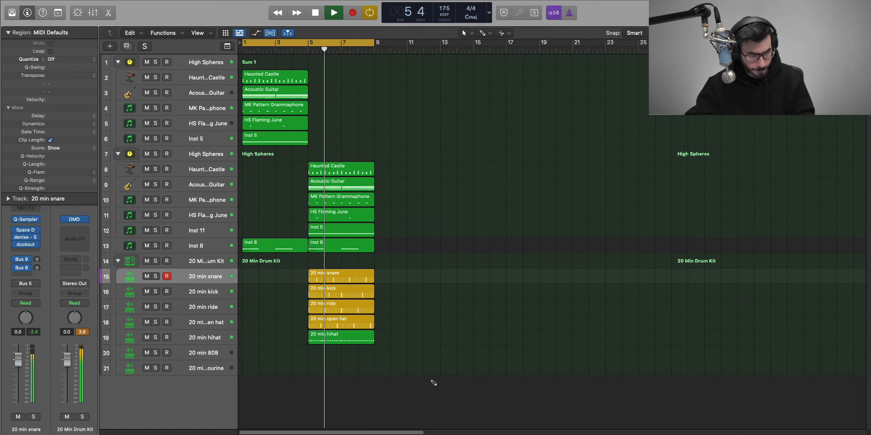
Repeat all regions of the eight-bar arrangement so the copy starts at bar 9
{"action": "key", "text": "super+a"}
{"action": "key", "text": "space"}
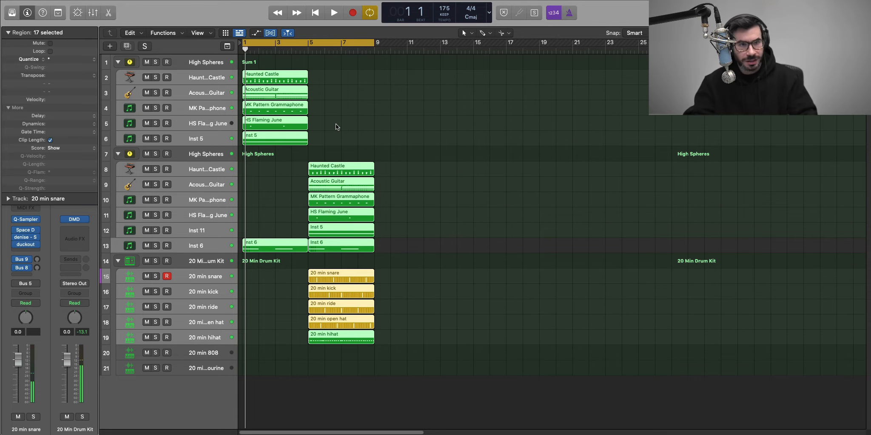
{"action": "key", "text": "super+r"}
Delete the five drum regions at bar 5, set the cycle range to bars 9–17, and copy the bar 13 drum regions to bar 9
{"action": "left_click_drag", "start_coordinate": [330, 132], "coordinate": [320, 292]}
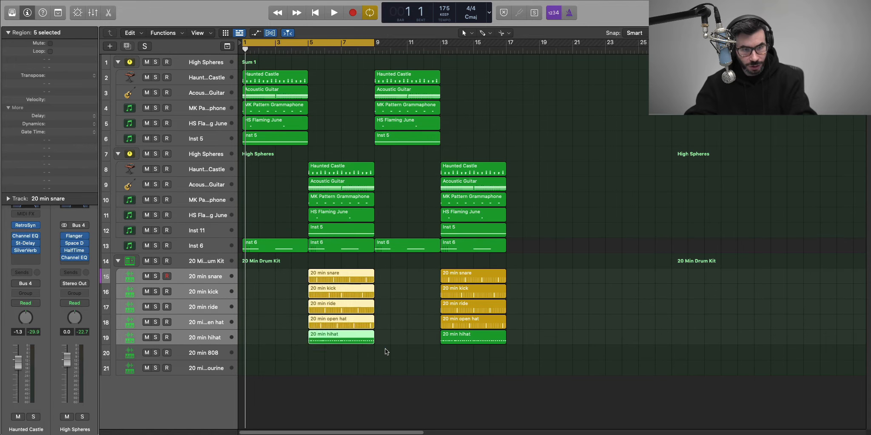
{"action": "key", "text": "Delete"}
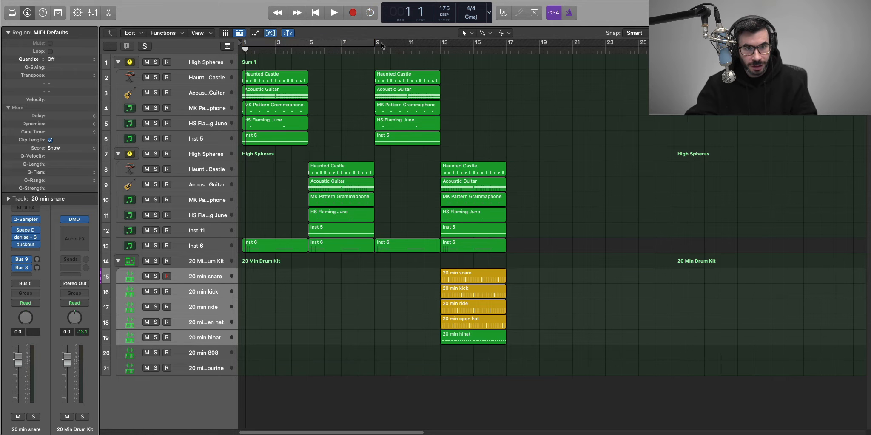
{"action": "left_click_drag", "start_coordinate": [382, 46], "coordinate": [506, 43]}
{"action": "left_click_drag", "start_coordinate": [408, 277], "coordinate": [429, 341]}
Repeat all the regions from bars 9–17 at bar 17 and set the cycle range to bars 17–25
{"action": "left_click_drag", "start_coordinate": [561, 375], "coordinate": [388, 70]}
{"action": "key", "text": "super+r"}
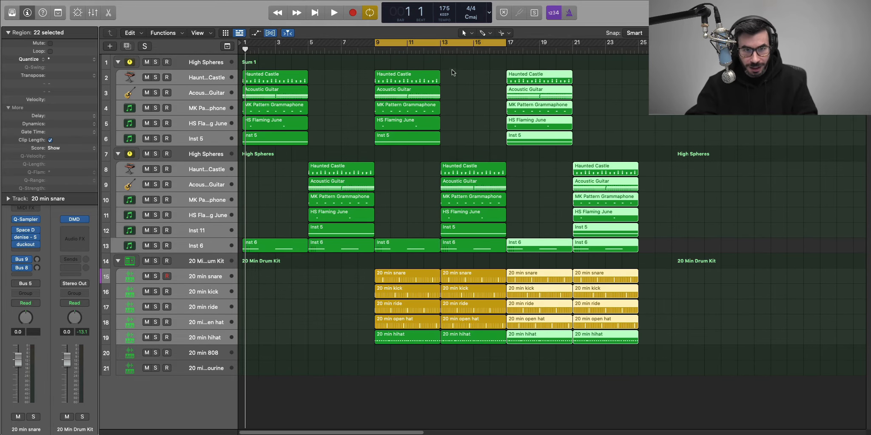
{"action": "left_click_drag", "start_coordinate": [504, 45], "coordinate": [643, 50]}
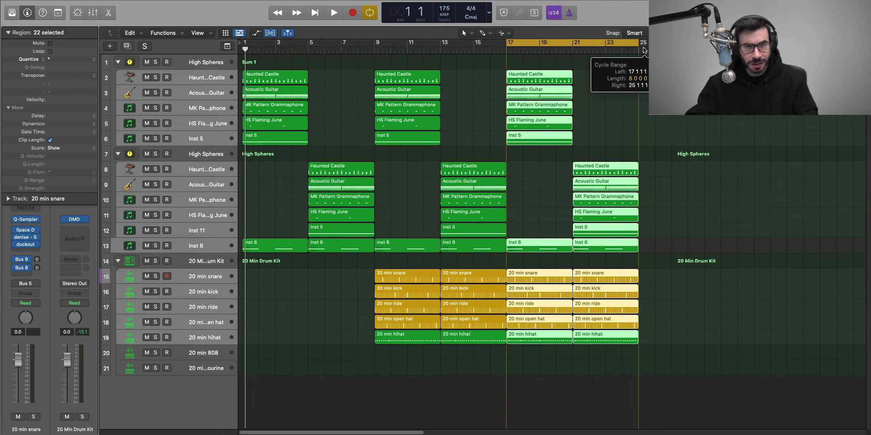
{"action": "left_click", "coordinate": [567, 404]}
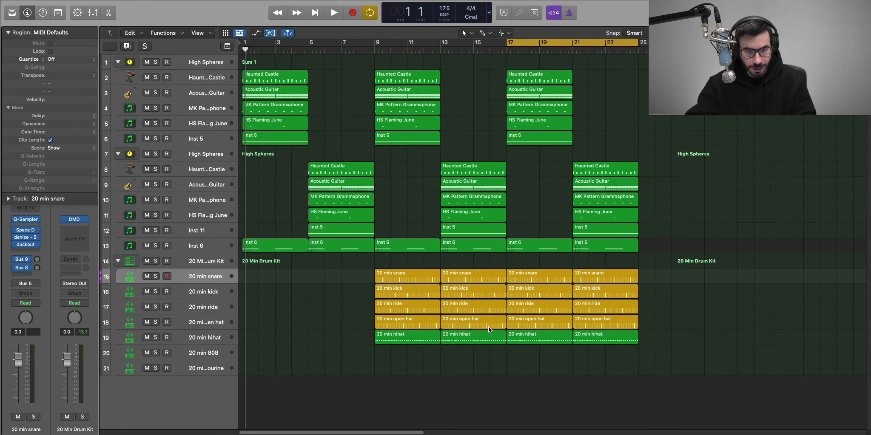
Delete the 20 min ride and 20 min open hat regions between bars 9 and 17
{"action": "left_click", "coordinate": [407, 312]}
{"action": "left_click", "coordinate": [418, 321], "text": "shift"}
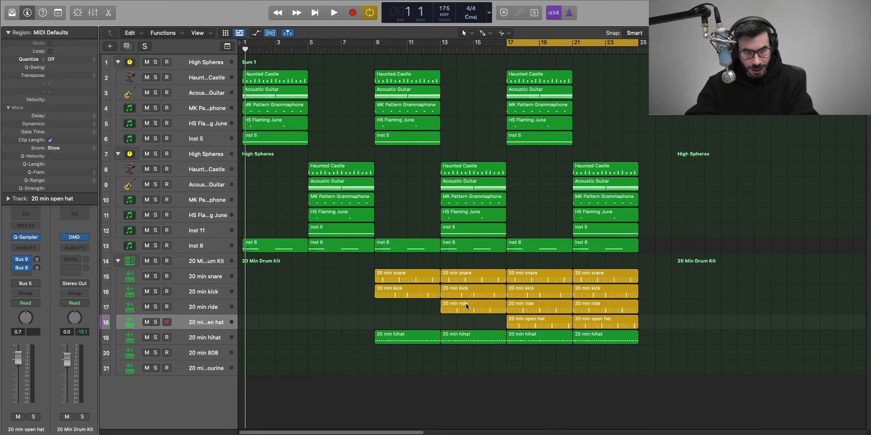
{"action": "left_click", "coordinate": [465, 304], "text": "shift"}
{"action": "key", "text": "Delete"}
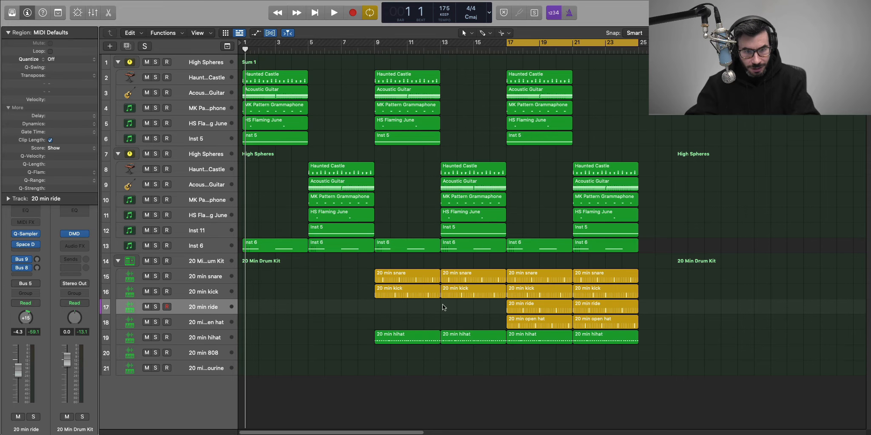
Select the 20 min kick region at bar 17 and set the cycle range to bars 17–21
{"action": "left_click", "coordinate": [544, 296]}
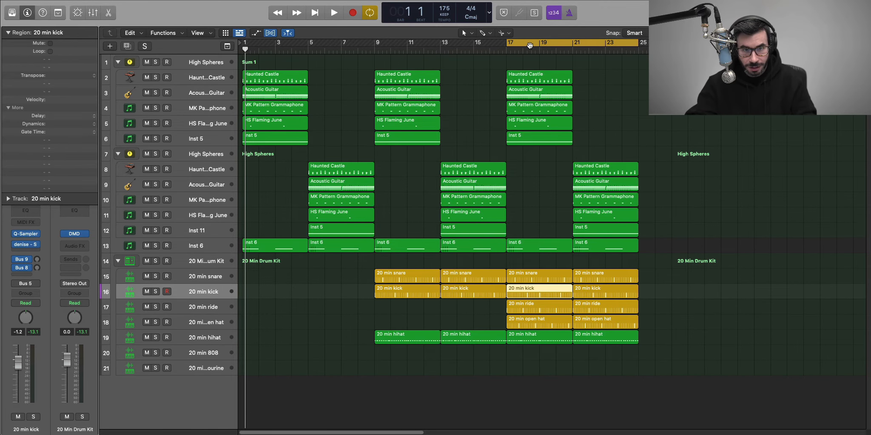
{"action": "left_click_drag", "start_coordinate": [530, 45], "coordinate": [572, 46]}
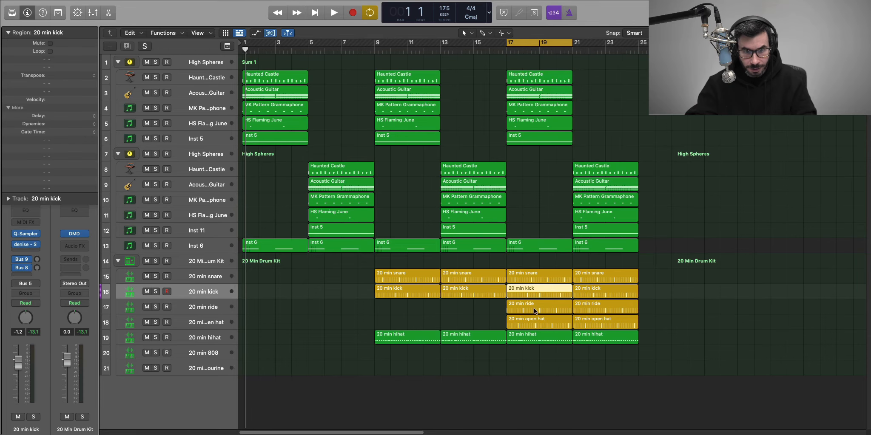
In the 20 min kick region at bar 17, add C3 kicks at 17.1.3, 17.2.3, 17.4 and 18.4, and remove the kick at 18.2
{"action": "double_click", "coordinate": [530, 290]}
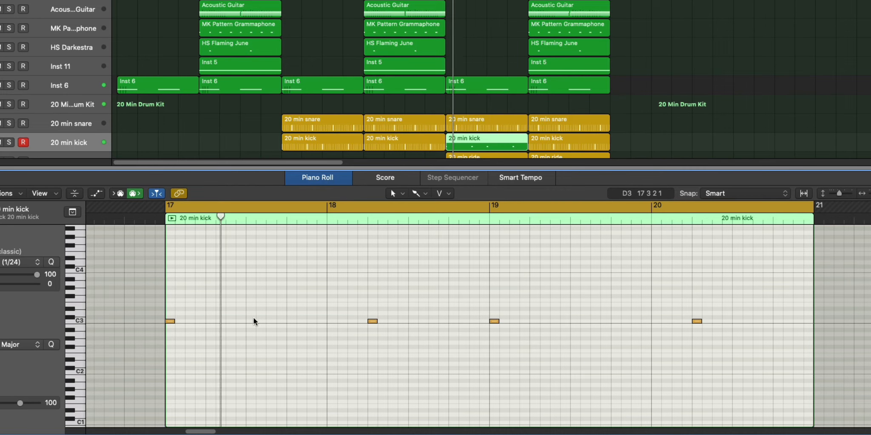
{"action": "key", "text": "space"}
{"action": "key", "text": "space"}
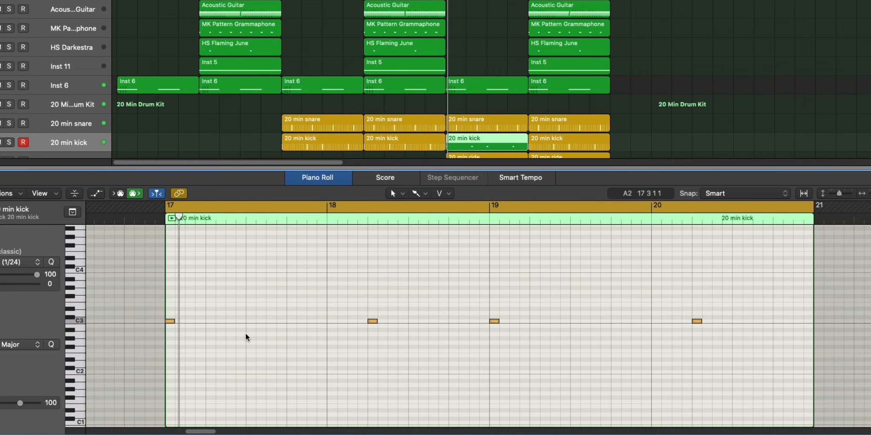
{"action": "left_click", "coordinate": [189, 321], "text": "super"}
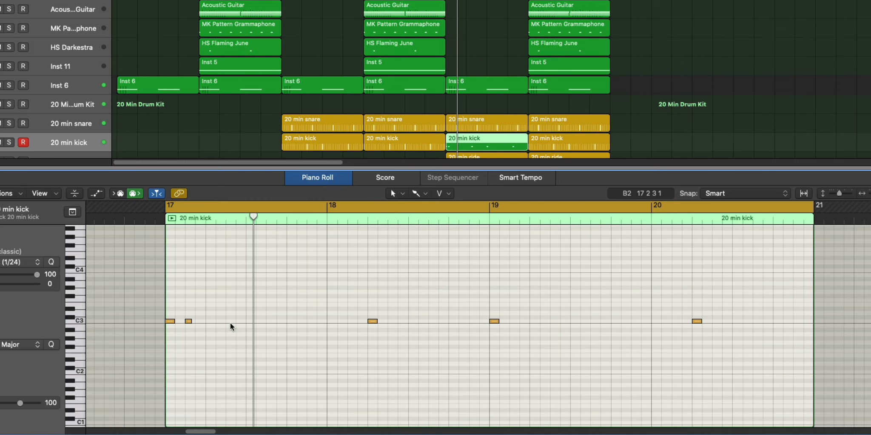
{"action": "left_click", "coordinate": [268, 321], "text": "super"}
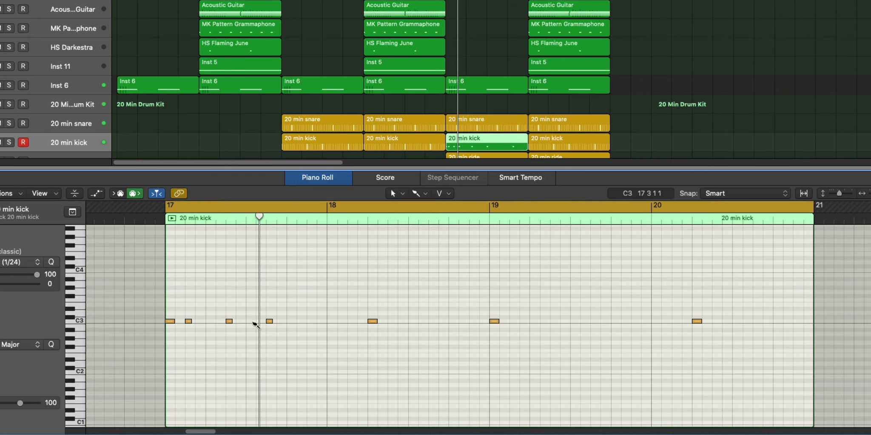
{"action": "left_click", "coordinate": [269, 322], "text": "super"}
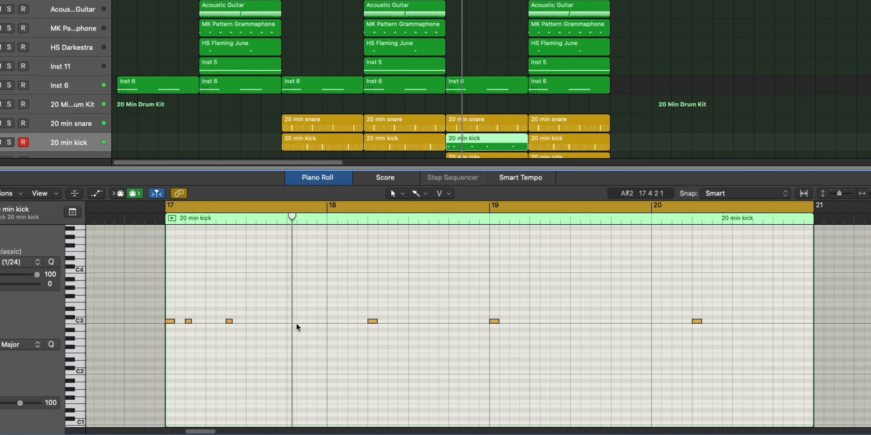
{"action": "left_click", "coordinate": [291, 321], "text": "super"}
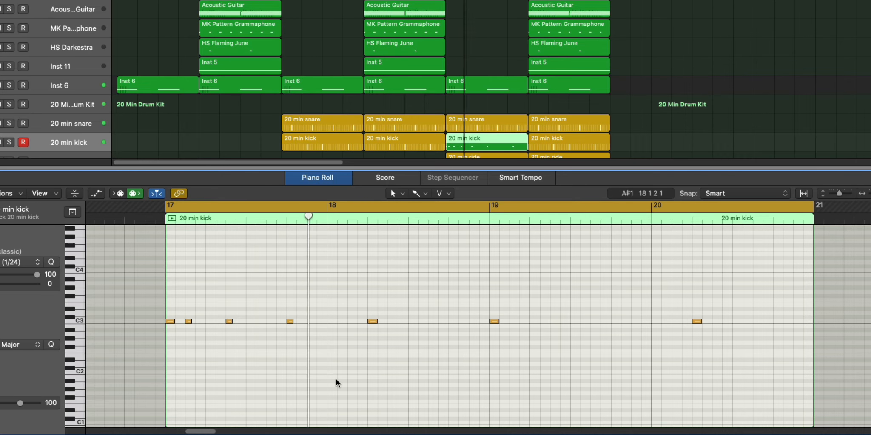
{"action": "left_click", "coordinate": [452, 321], "text": "super"}
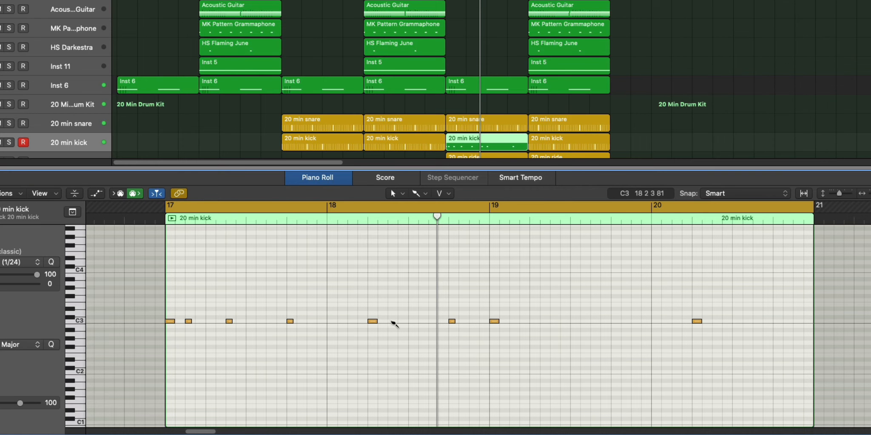
{"action": "left_click", "coordinate": [374, 322], "text": "super"}
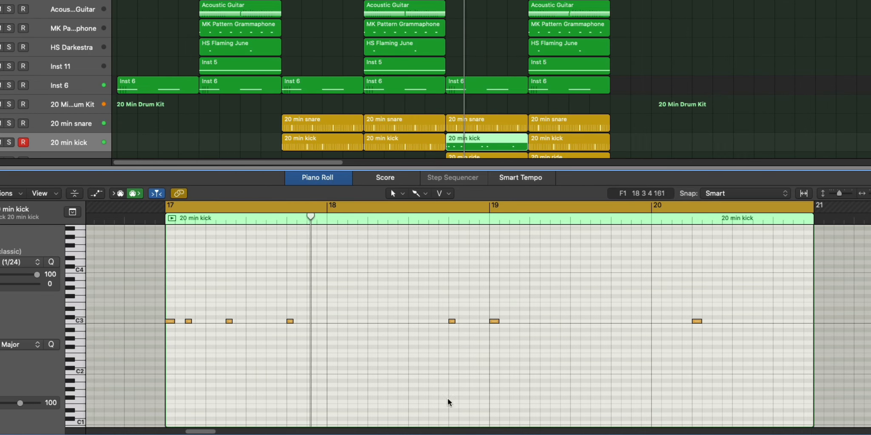
Replace the kick notes in bars 19–20 with a repeat of the bars 17–18 pattern
{"action": "left_click_drag", "start_coordinate": [480, 299], "coordinate": [737, 356]}
{"action": "key", "text": "Delete"}
{"action": "left_click_drag", "start_coordinate": [581, 370], "coordinate": [133, 293]}
{"action": "key", "text": "super+r"}
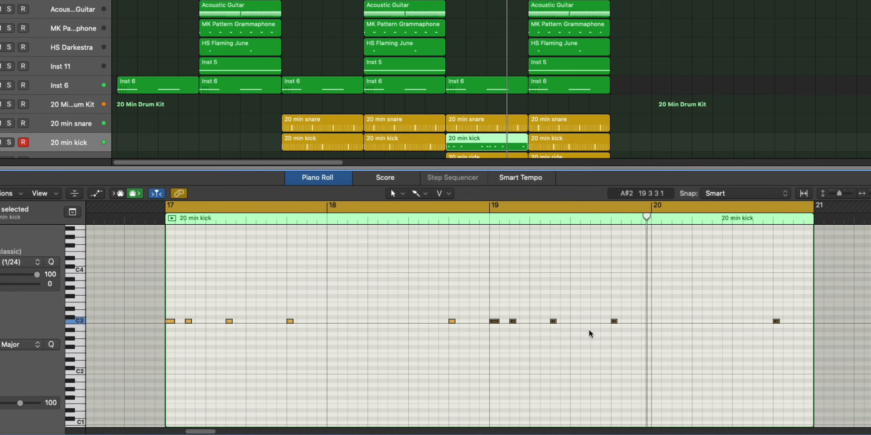
Vary the kick pattern in bar 20 by adding C3 notes at 20.1.3, 20.2 and 20.3.3 and deleting the note on beat 4
{"action": "left_click", "coordinate": [675, 322], "text": "super"}
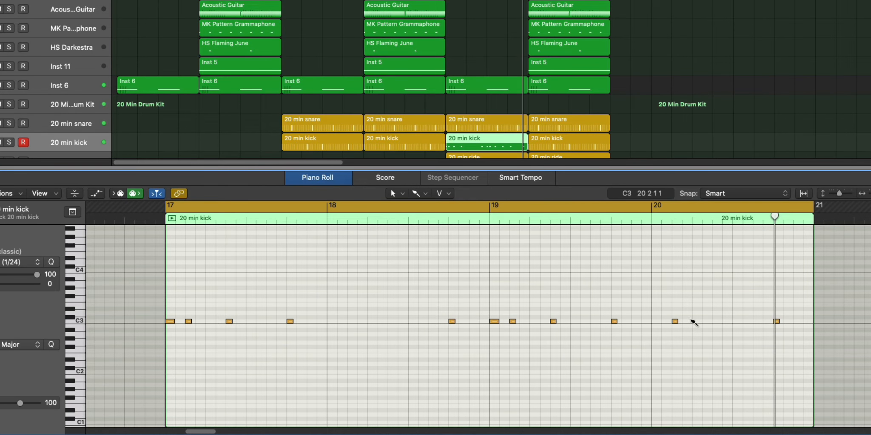
{"action": "left_click", "coordinate": [695, 322], "text": "super"}
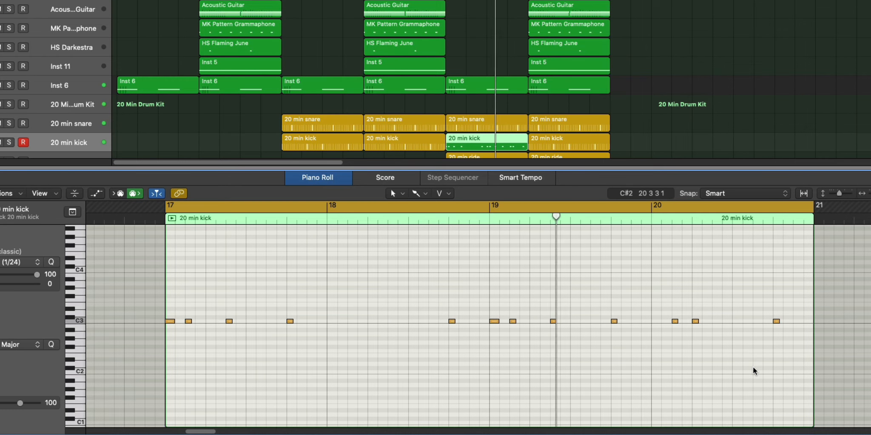
{"action": "left_click", "coordinate": [757, 322], "text": "super"}
{"action": "left_click", "coordinate": [776, 322], "text": "super"}
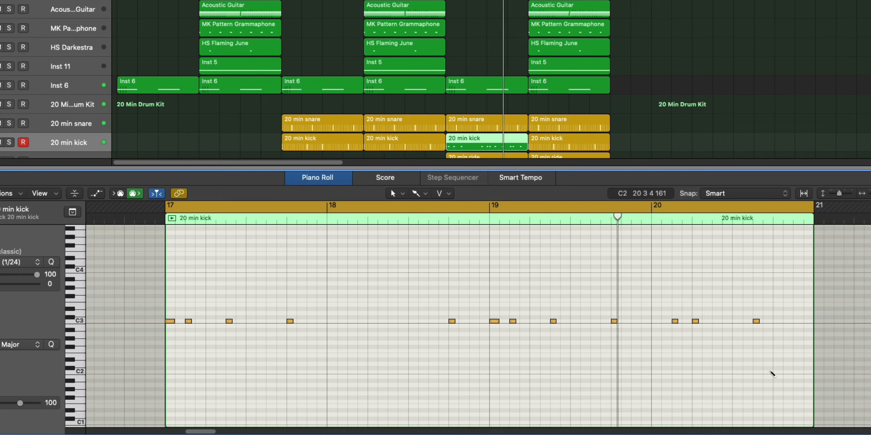
Replace the 20 min kick region at bar 21 with a repeat of the edited bar 17 region, and set the cycle range to bars 9–25
{"action": "key", "text": "p"}
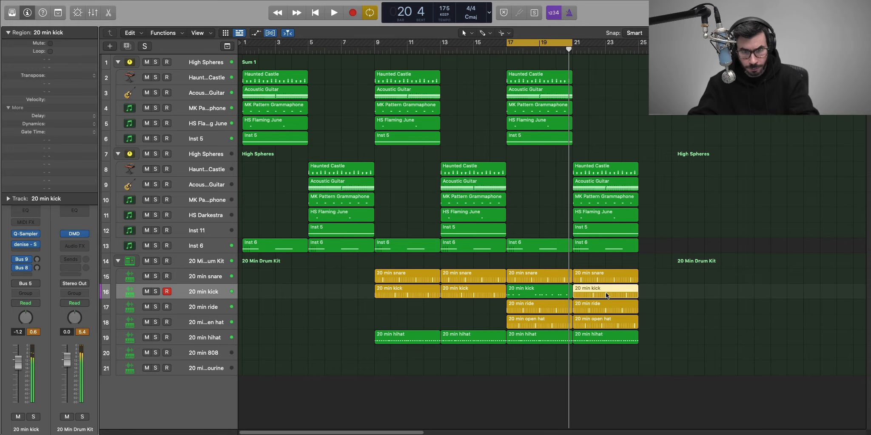
{"action": "key", "text": "super+r"}
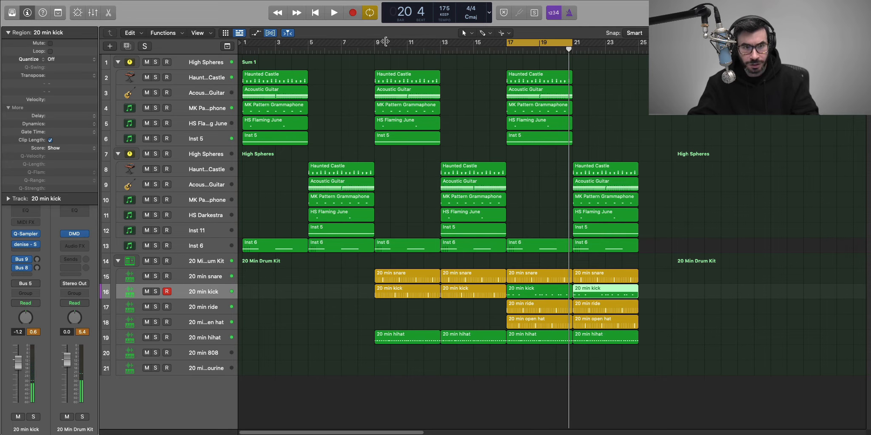
{"action": "left_click_drag", "start_coordinate": [378, 42], "coordinate": [639, 42]}
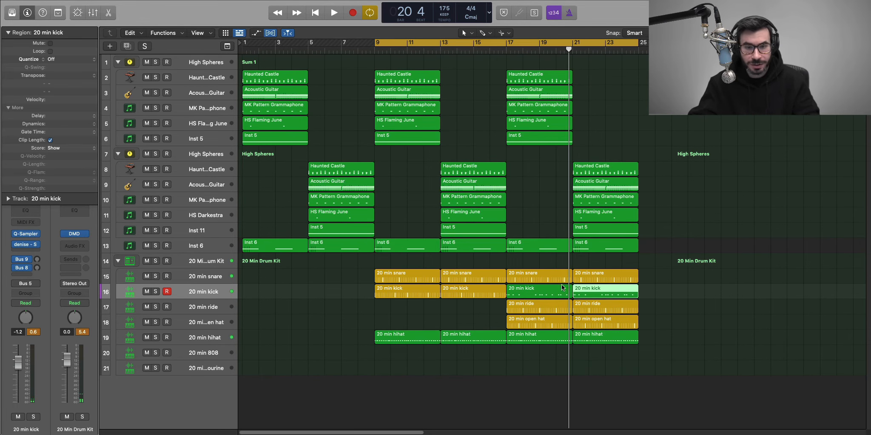
Play back bars 9–25 to check how the drums and the edited kick pattern work with the melodic sections
{"action": "key", "text": "space"}
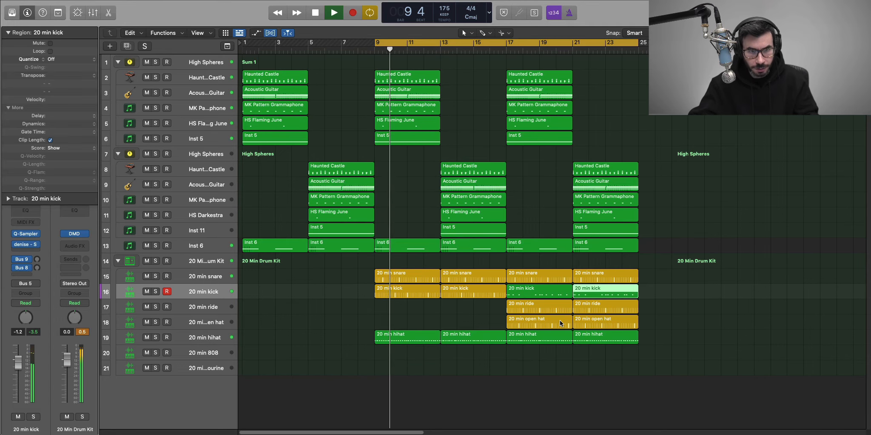
{"action": "key", "text": "super+Up"}
{"action": "scroll", "coordinate": [559, 320], "scroll_direction": "right", "scroll_amount": 5}
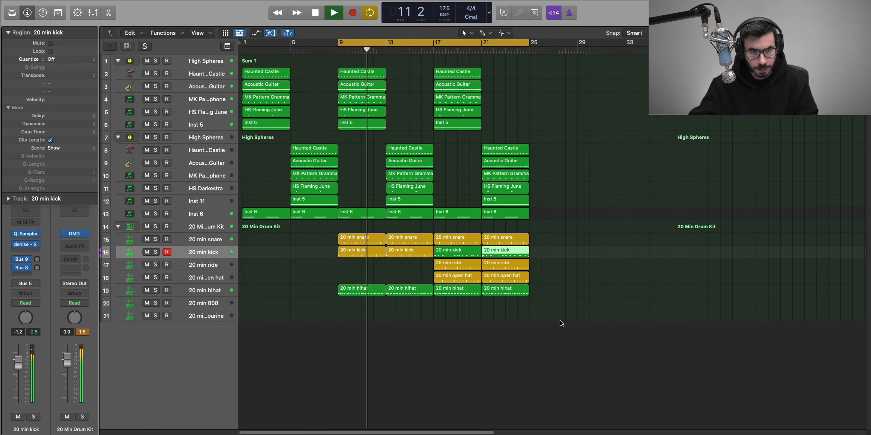
{"action": "scroll", "coordinate": [559, 320], "scroll_direction": "left", "scroll_amount": 3}
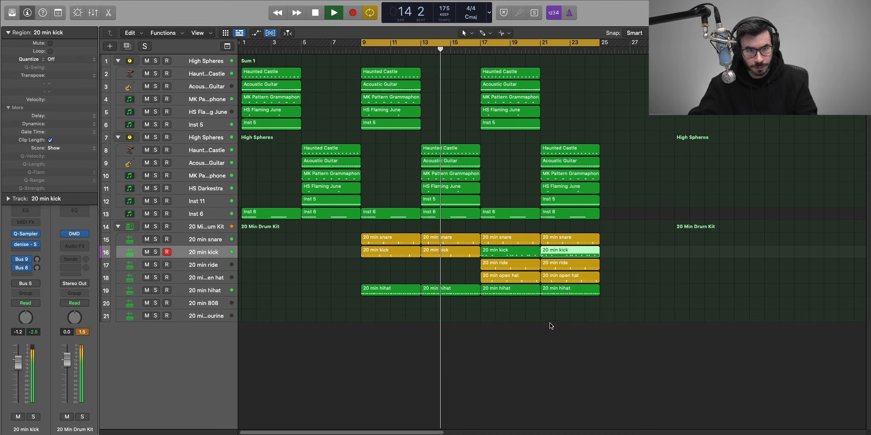
{"action": "scroll", "coordinate": [549, 326], "scroll_direction": "up", "scroll_amount": 4}
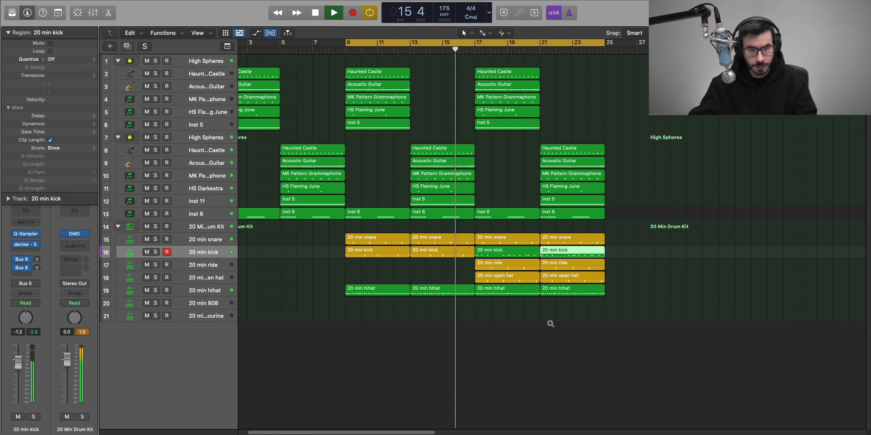
{"action": "scroll", "coordinate": [550, 322], "scroll_direction": "left", "scroll_amount": 1}
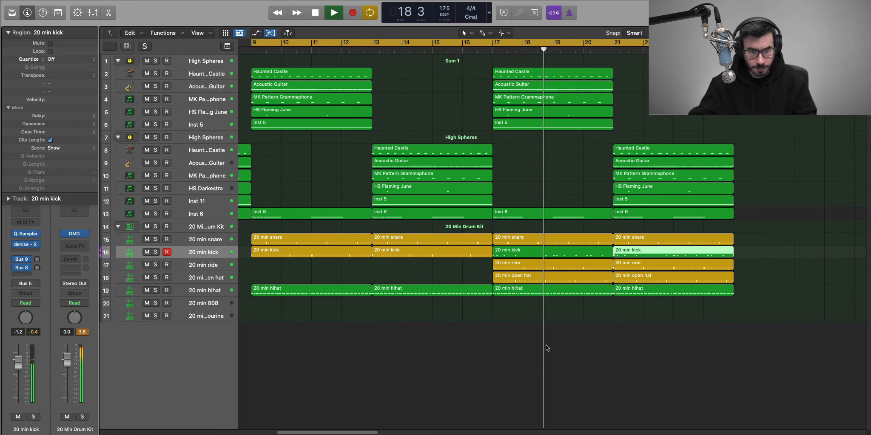
{"action": "scroll", "coordinate": [547, 346], "scroll_direction": "down", "scroll_amount": 1}
{"action": "scroll", "coordinate": [547, 346], "scroll_direction": "down", "scroll_amount": 4}
{"action": "key", "text": "space"}
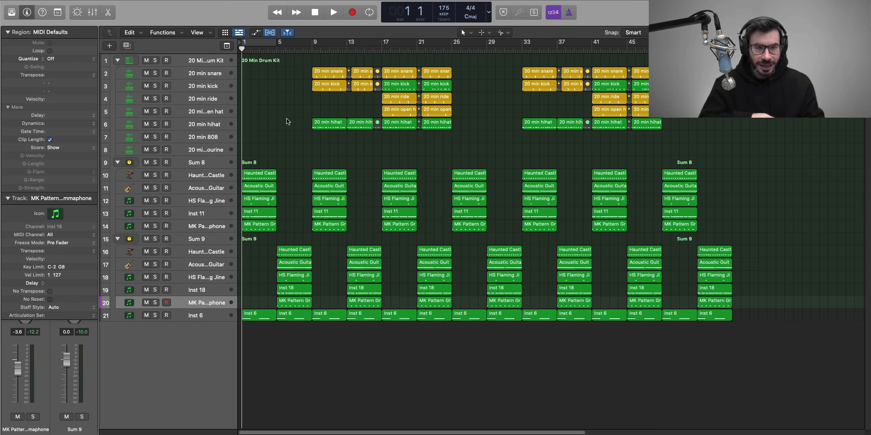
Control playback of the cycled drum section and close the Sub Generator plug-in window of the 20 min kick track
{"action": "key", "text": "space"}
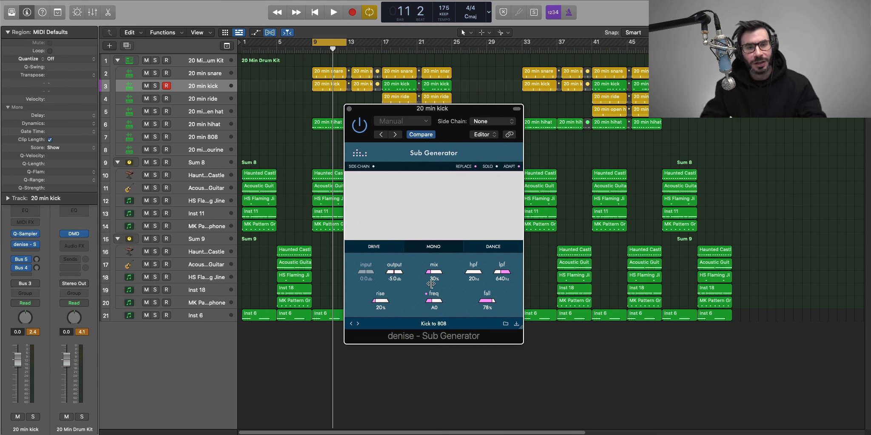
{"action": "left_click", "coordinate": [349, 109]}
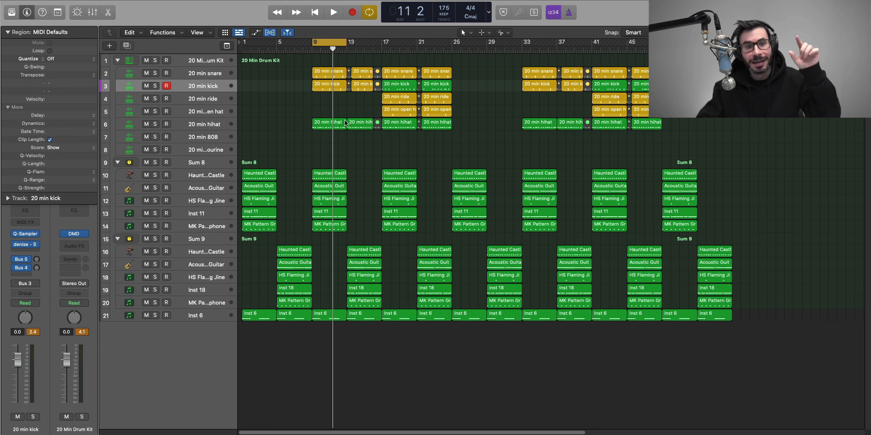